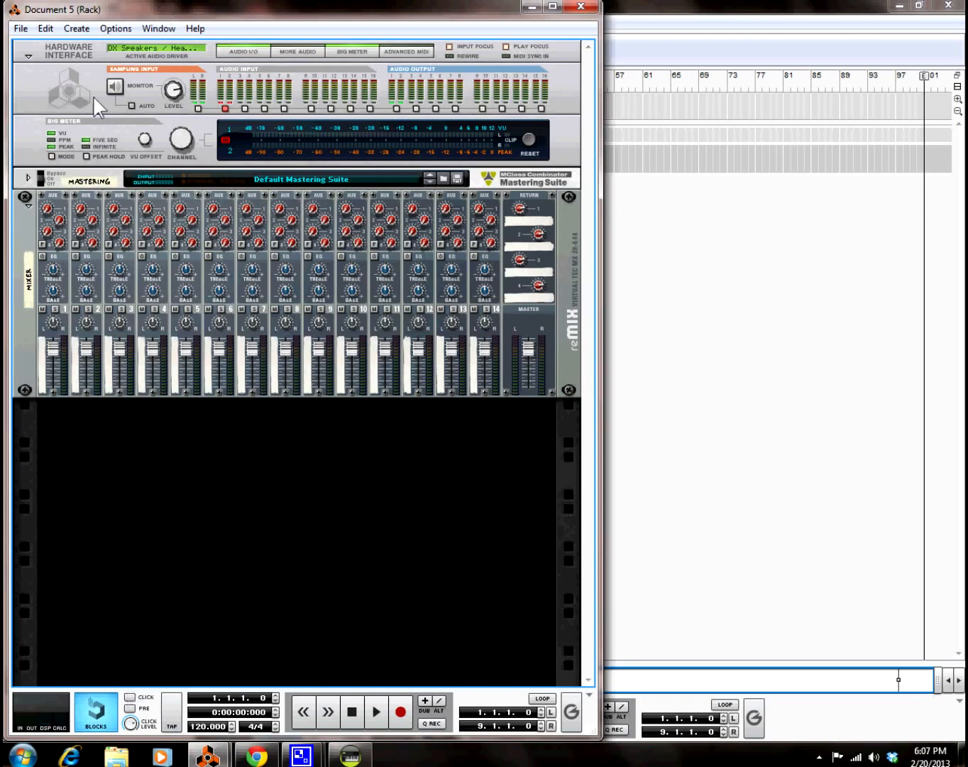
Step: Add a Kong Drum Designer to the rack below the mixer
click(18, 238)
click(84, 33)
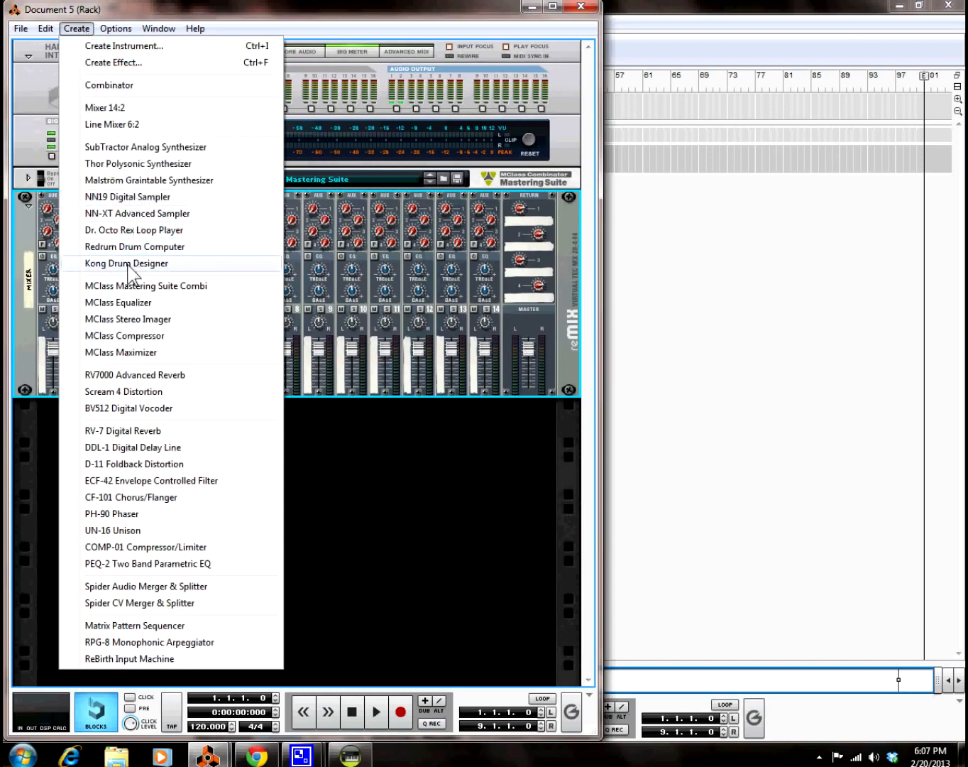
click(127, 264)
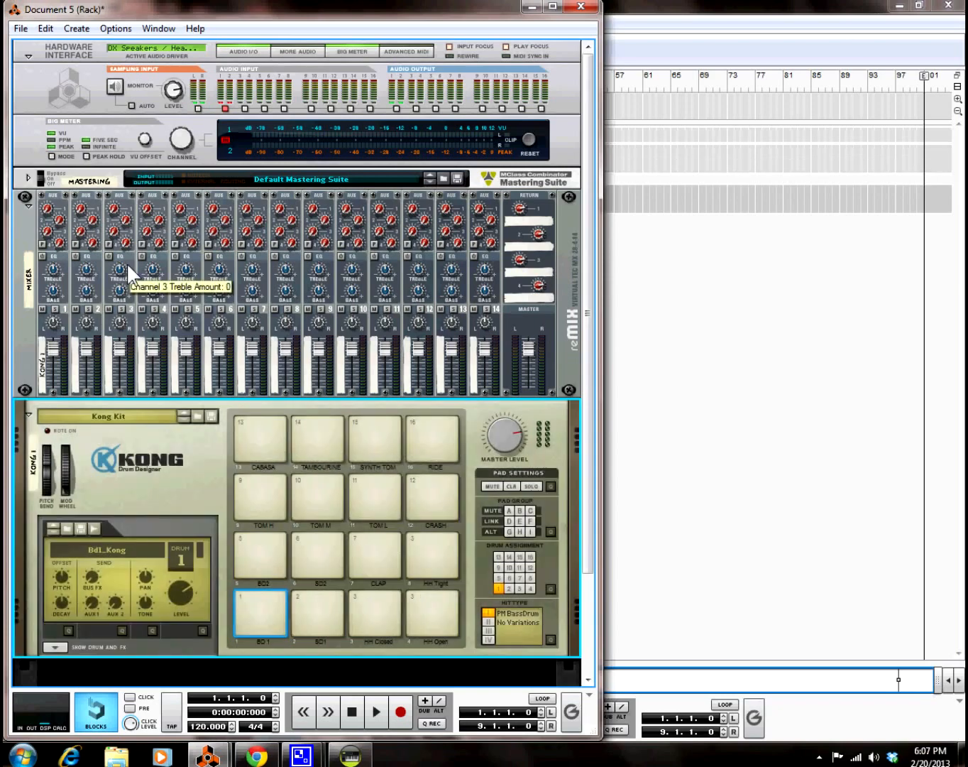
Step: Audition the Kong pads (Cabasa, Synth Tom, Ride, Toms, Crash), ending on Cabasa pad 13
scroll(213, 355, down, 1)
click(267, 386)
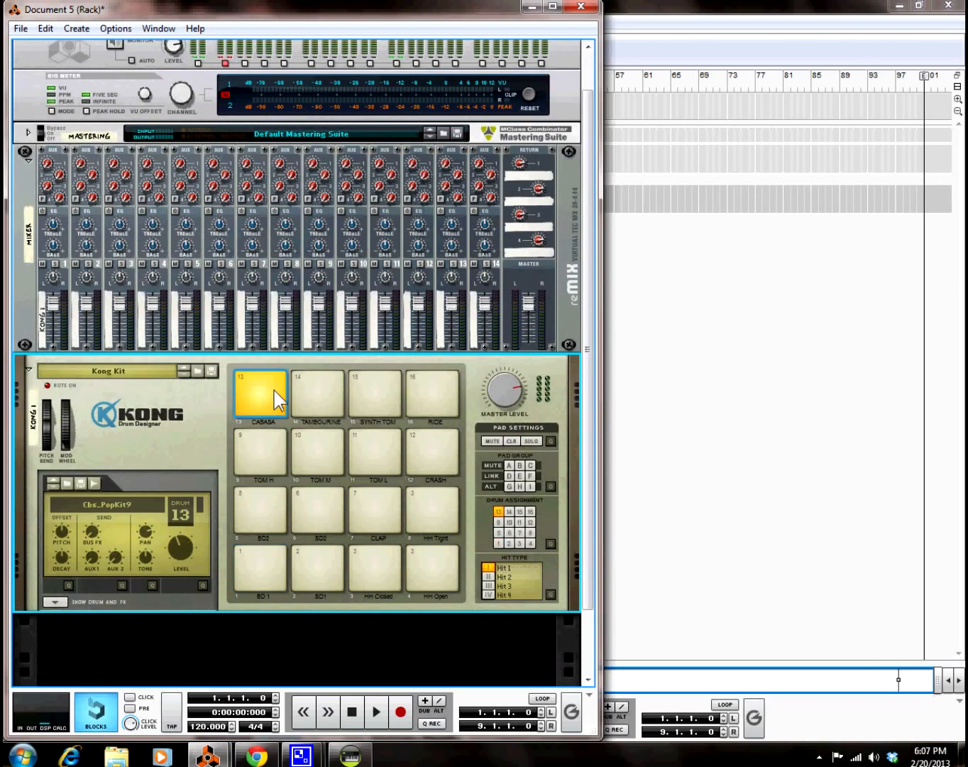
click(355, 397)
click(455, 407)
click(401, 458)
click(339, 456)
click(261, 455)
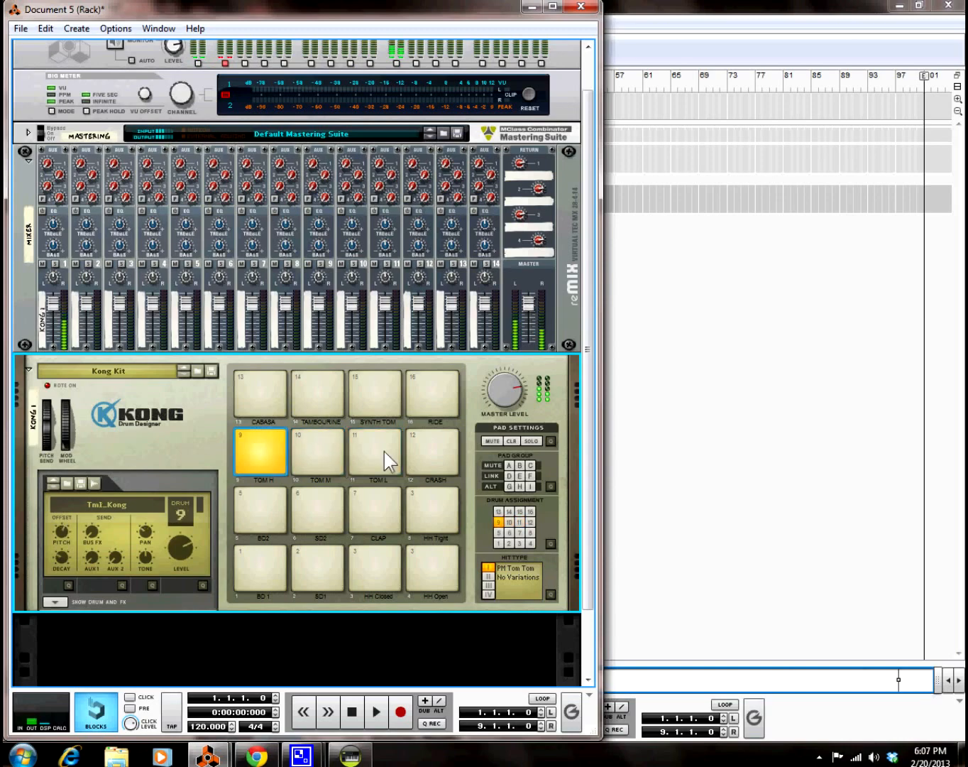
click(431, 451)
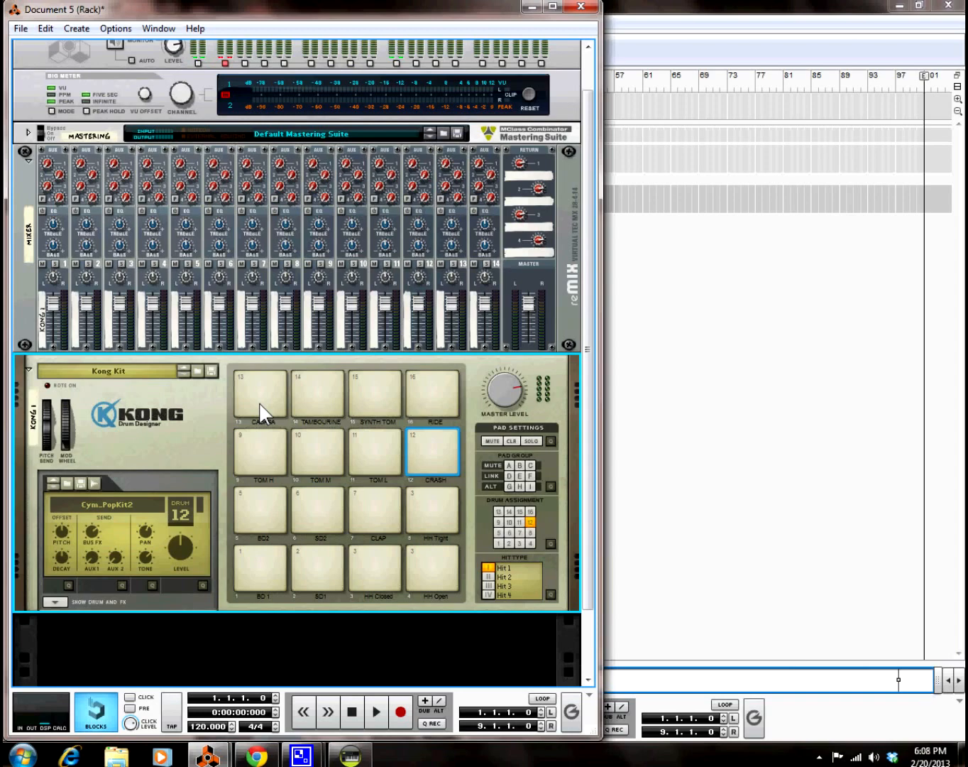
click(262, 407)
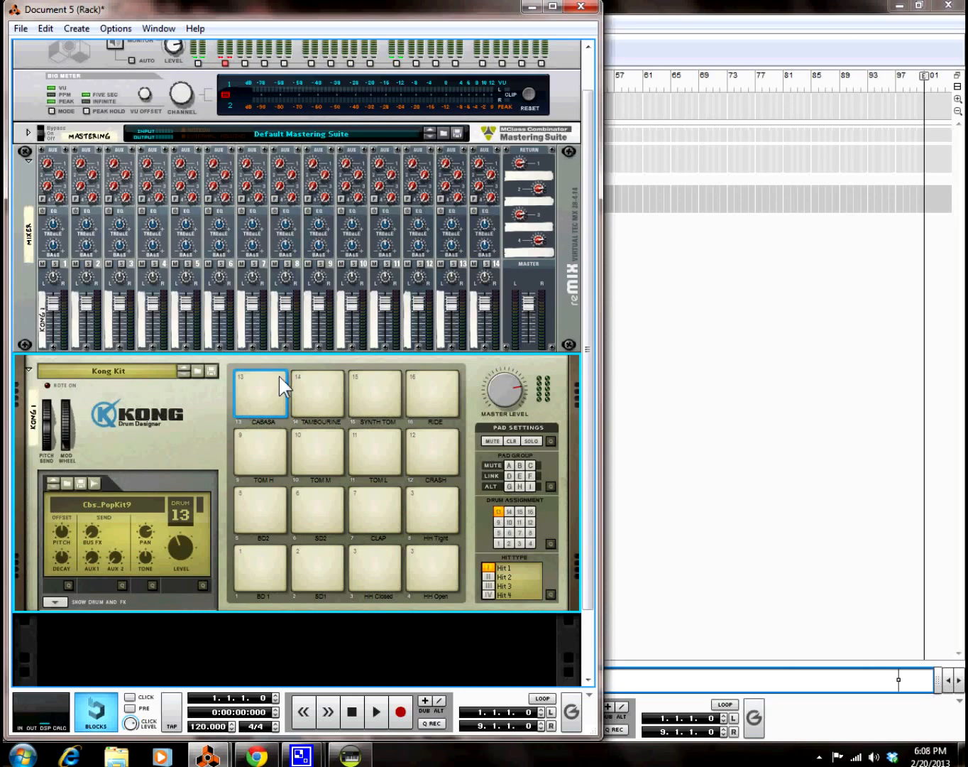
click(273, 392)
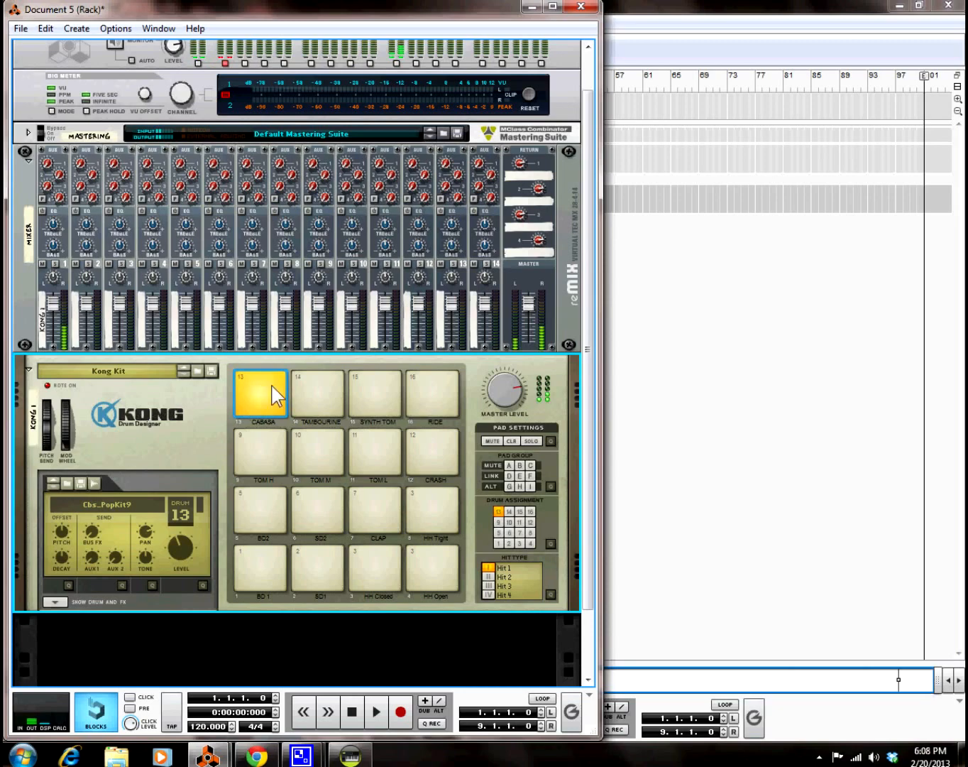
Step: Open pad 13's drum sample browser and navigate to Sample Slices > SLB > Drumloops
click(64, 480)
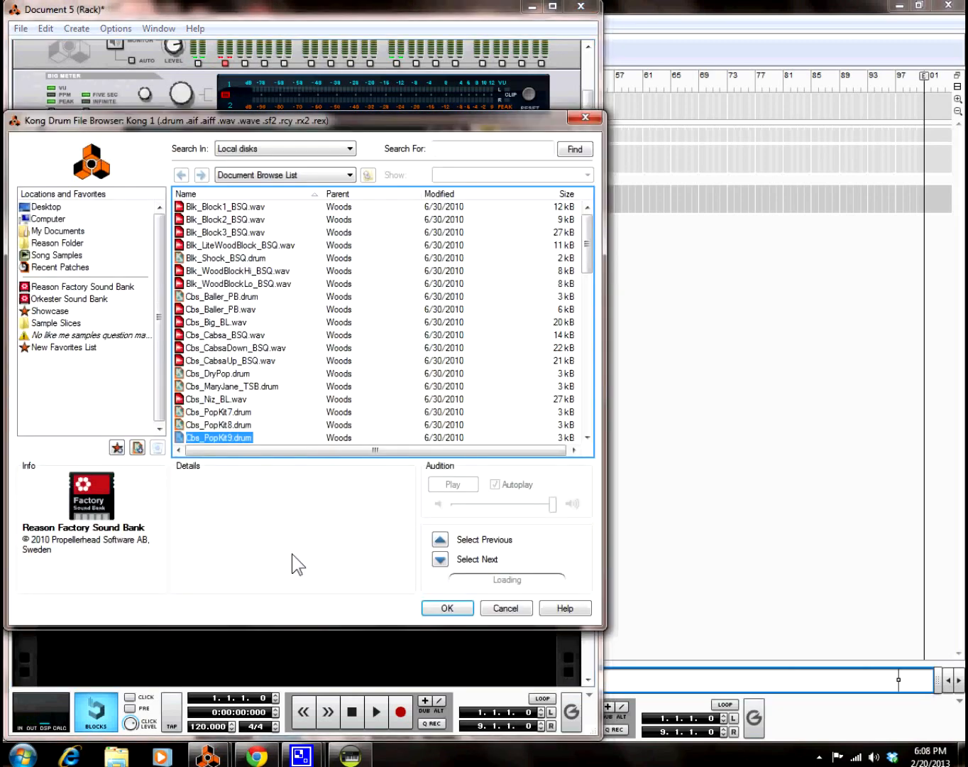
click(501, 611)
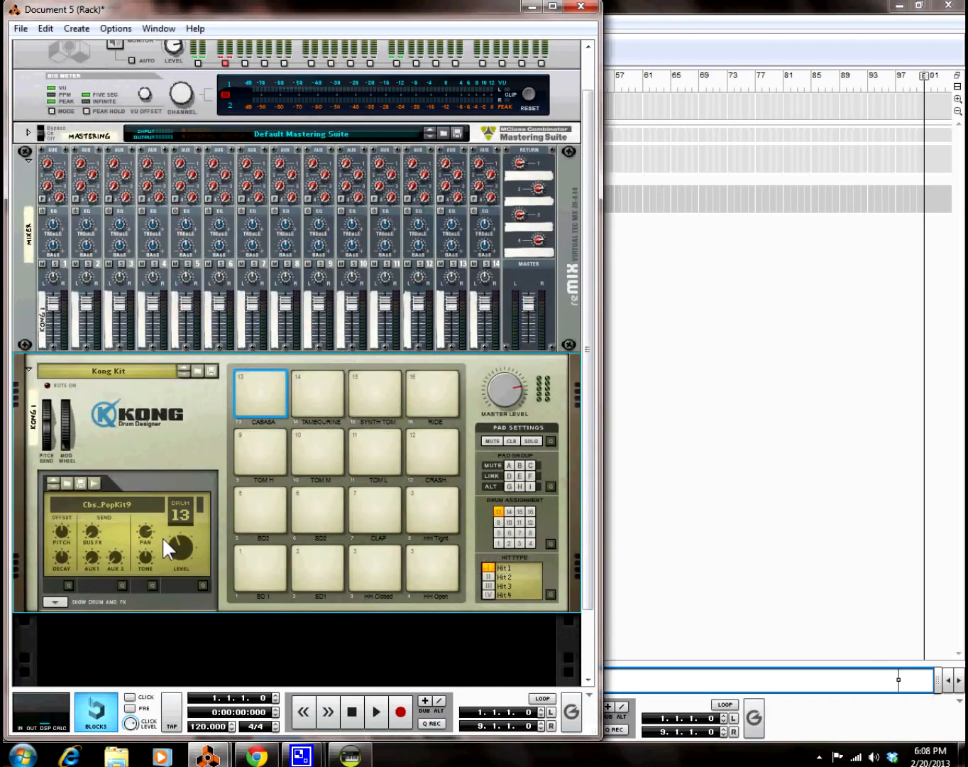
click(71, 488)
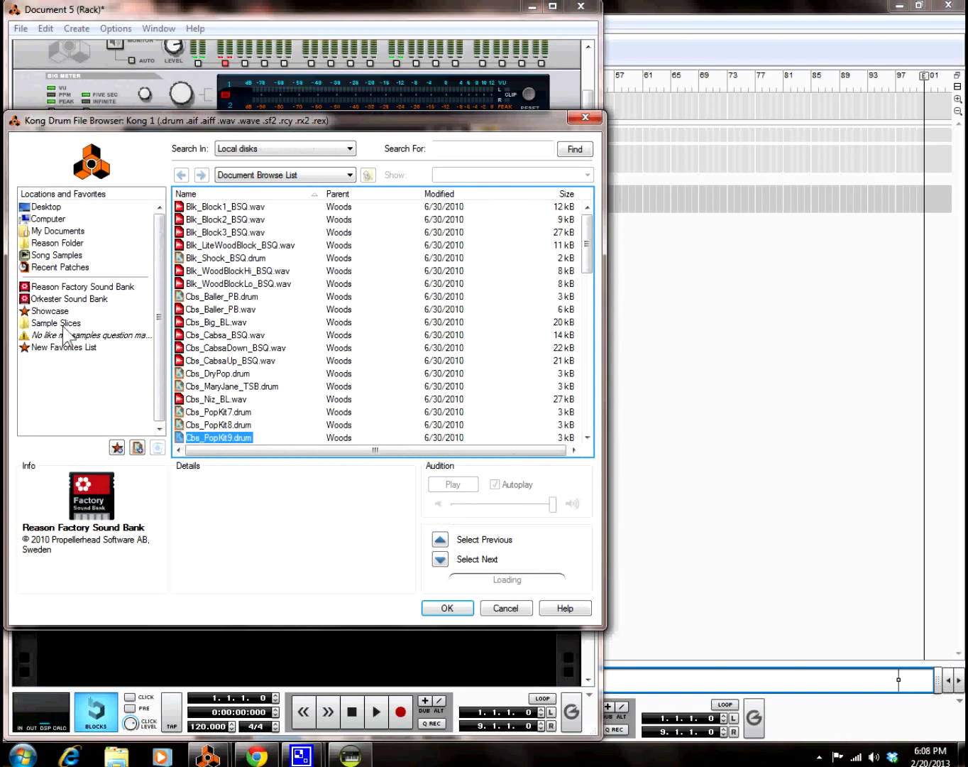
click(63, 324)
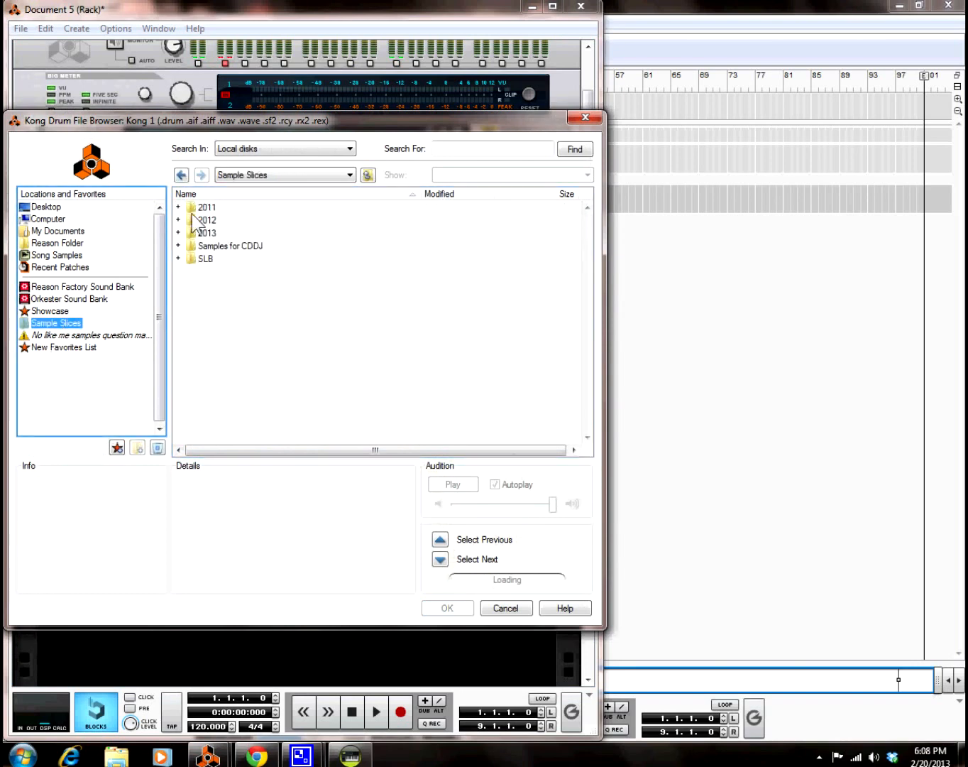
click(205, 260)
double_click(206, 259)
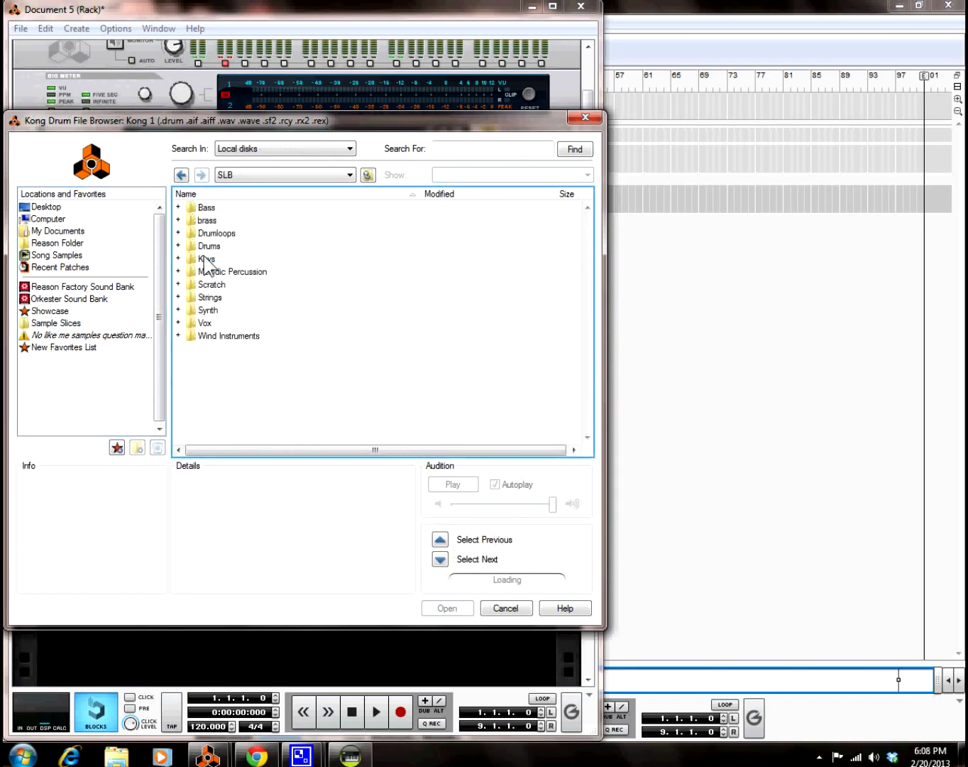
double_click(213, 233)
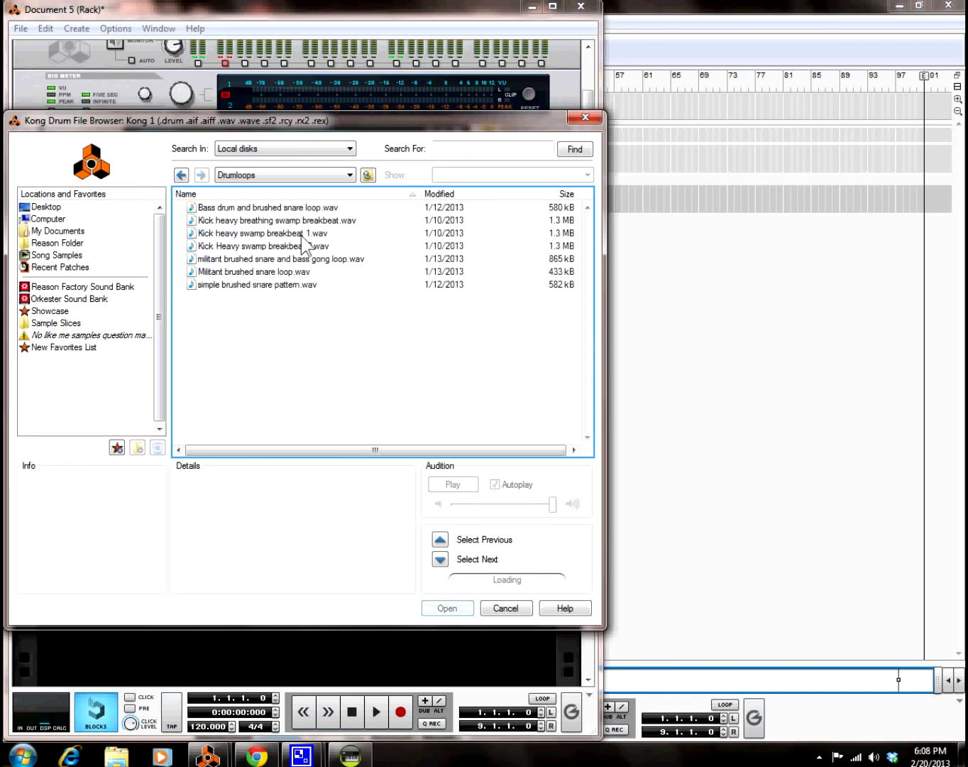
Step: Preview a few drum loops, then load Kick Heavy swamp breakbeat 2.wav onto drum 13
click(283, 246)
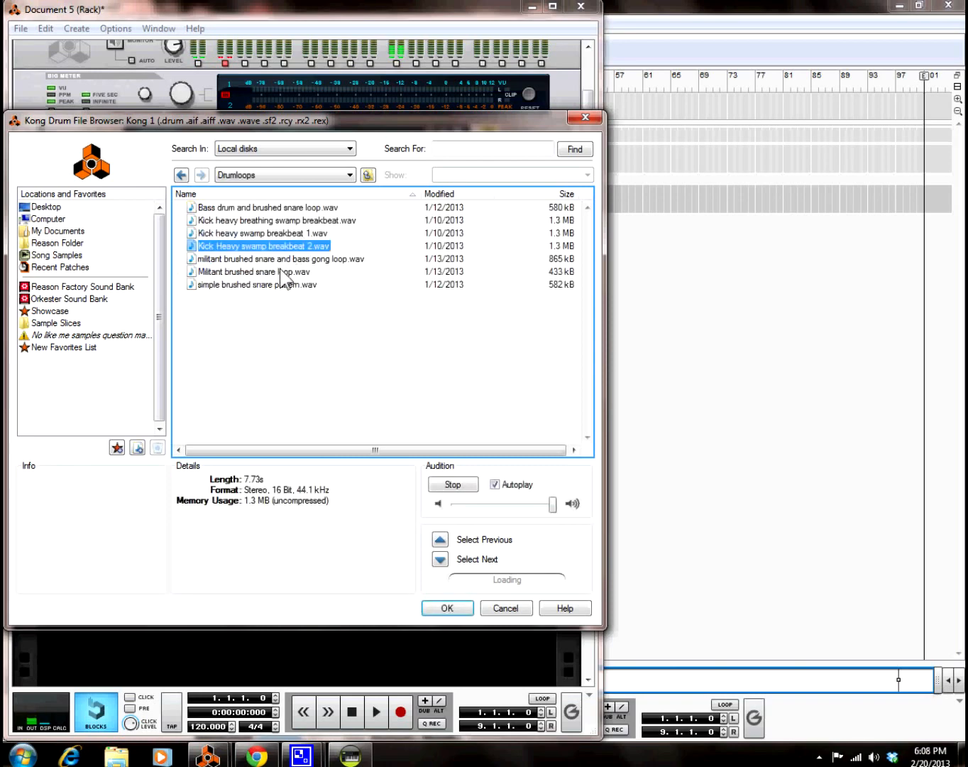
click(282, 271)
click(279, 285)
click(269, 246)
double_click(269, 246)
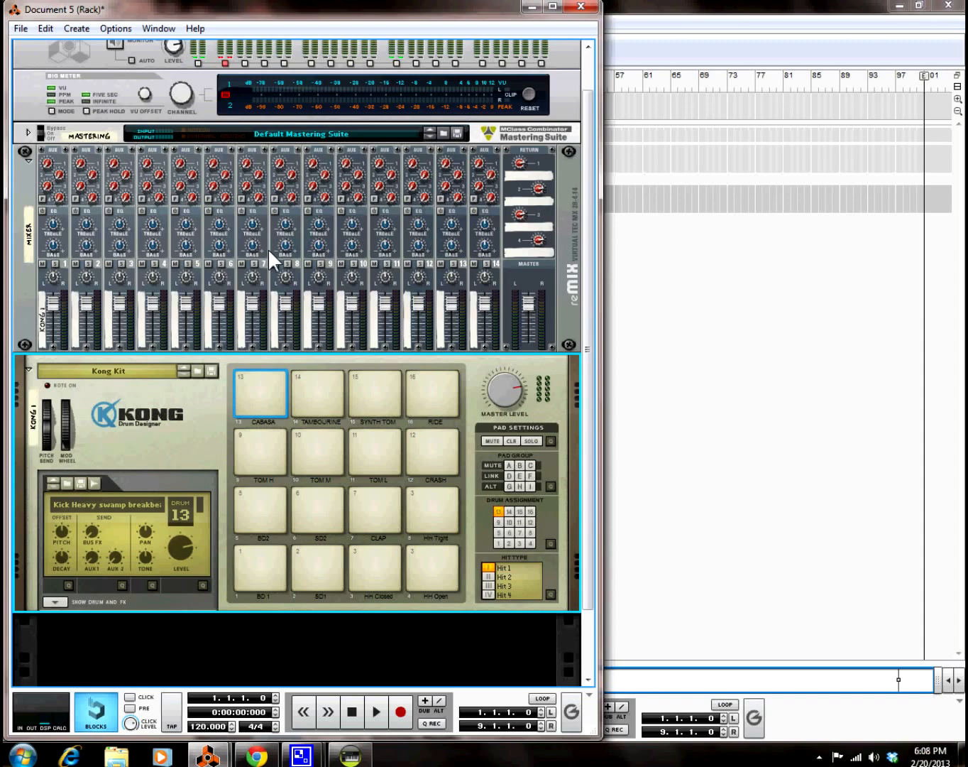
Step: Play the new Kick Heavy breakbeat on pad 13 several times
click(261, 390)
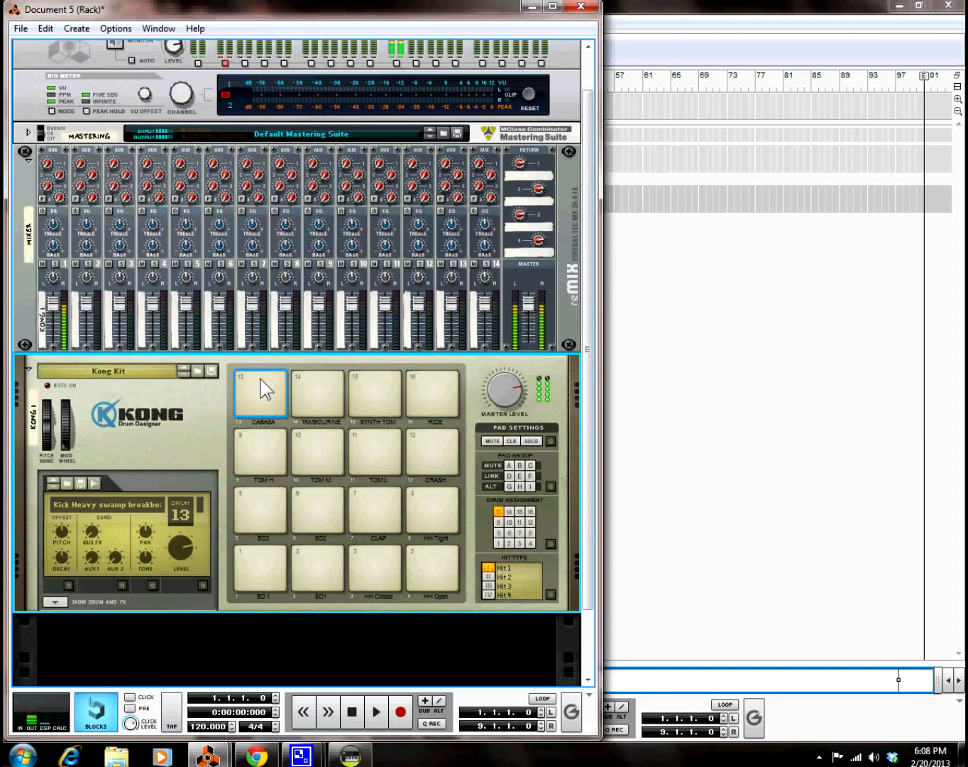
click(260, 390)
click(260, 391)
click(260, 391)
click(260, 391)
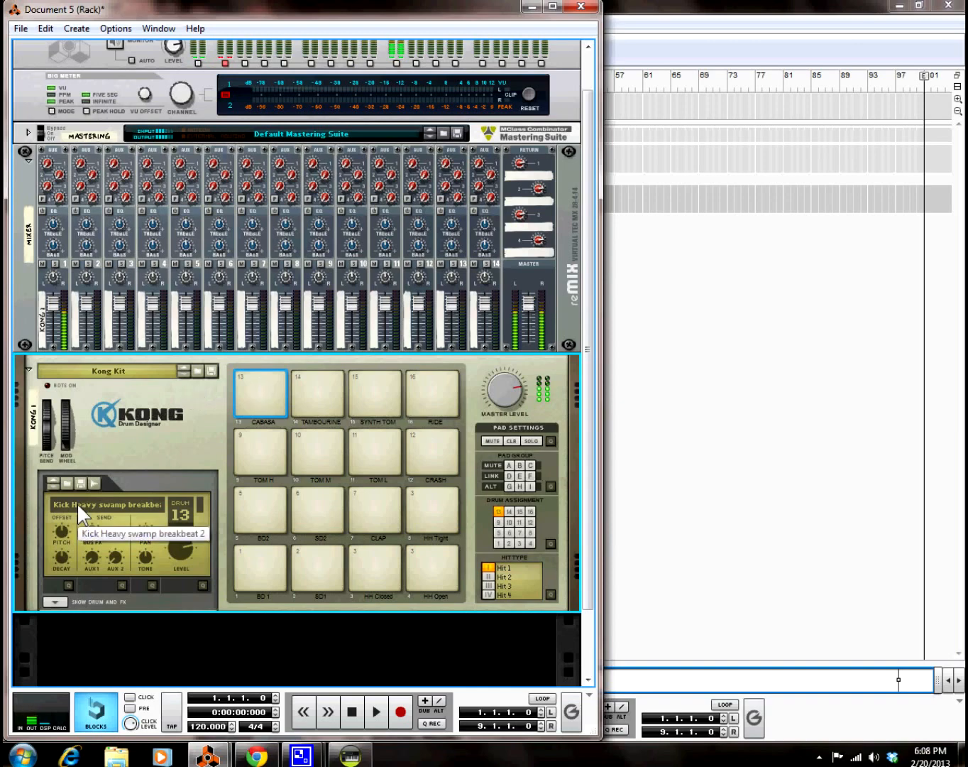
Step: Set drum 13's amp envelope to Gated with 0.2 ms decay, then audition pad 13
click(56, 601)
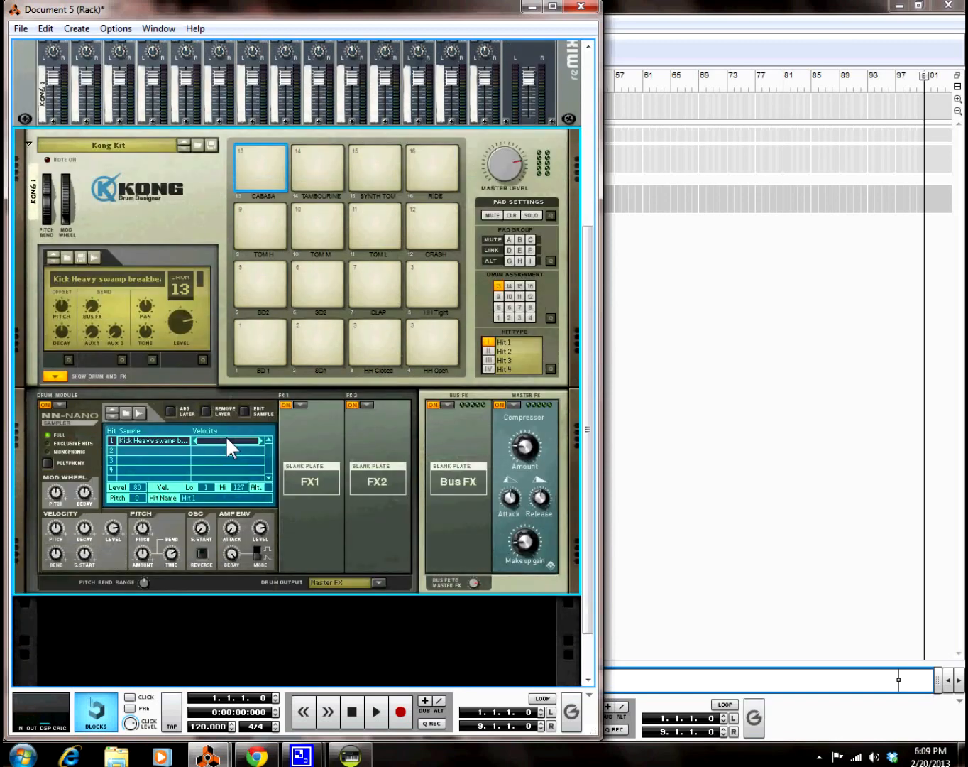
click(257, 547)
drag(230, 552, 202, 670)
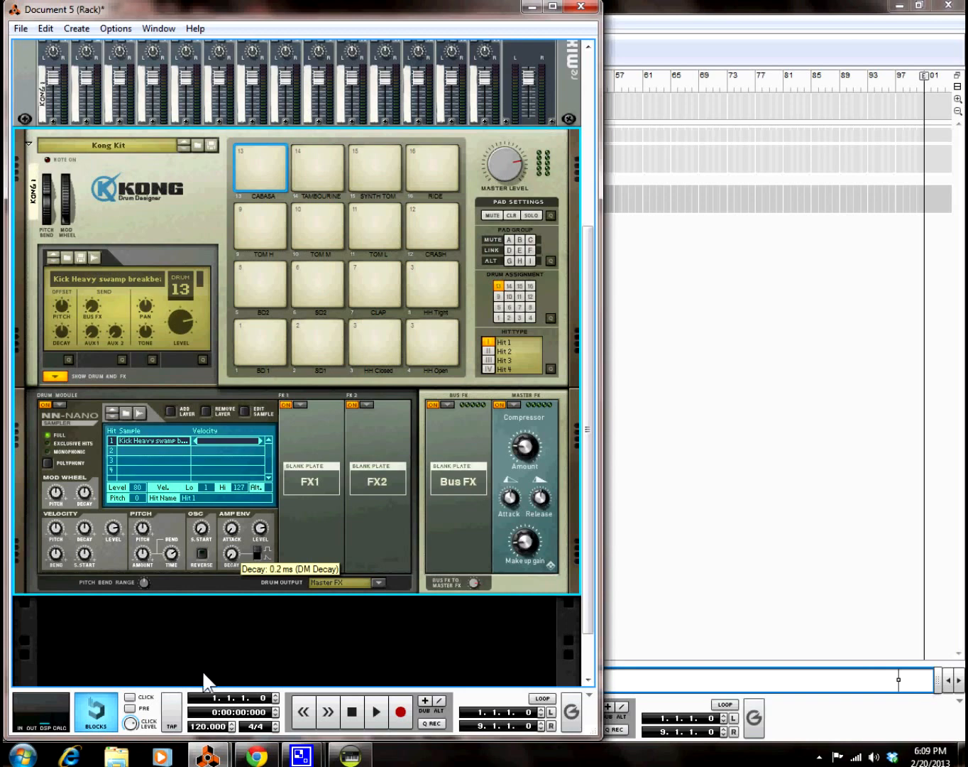
mouse_move(230, 553)
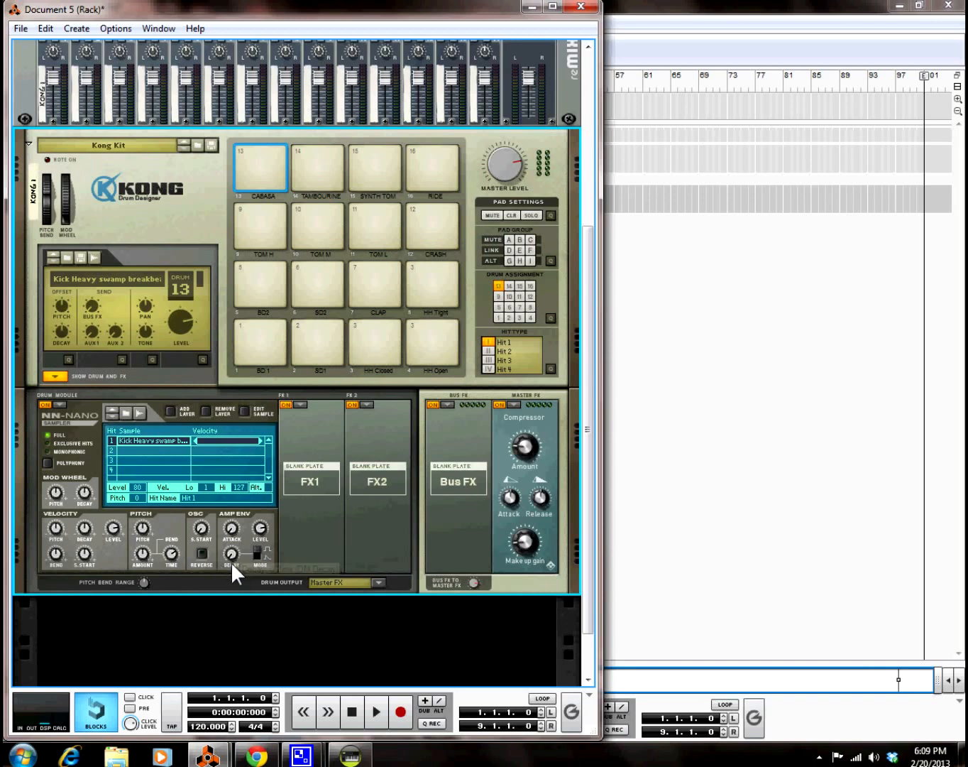
click(263, 162)
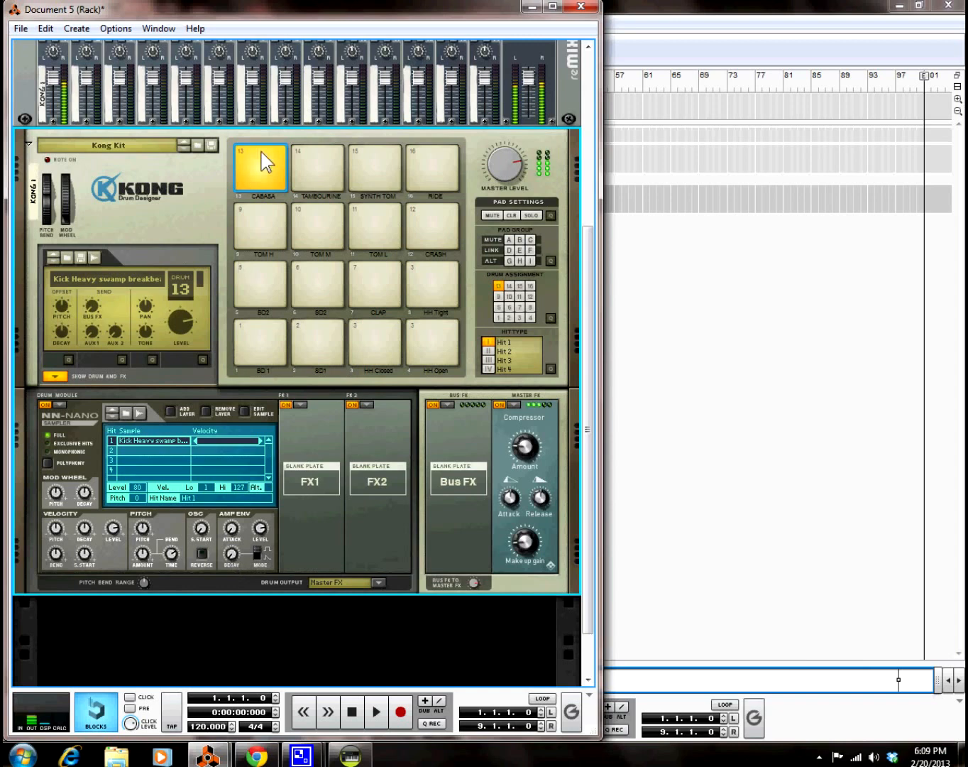
click(264, 162)
click(264, 162)
click(263, 162)
click(259, 153)
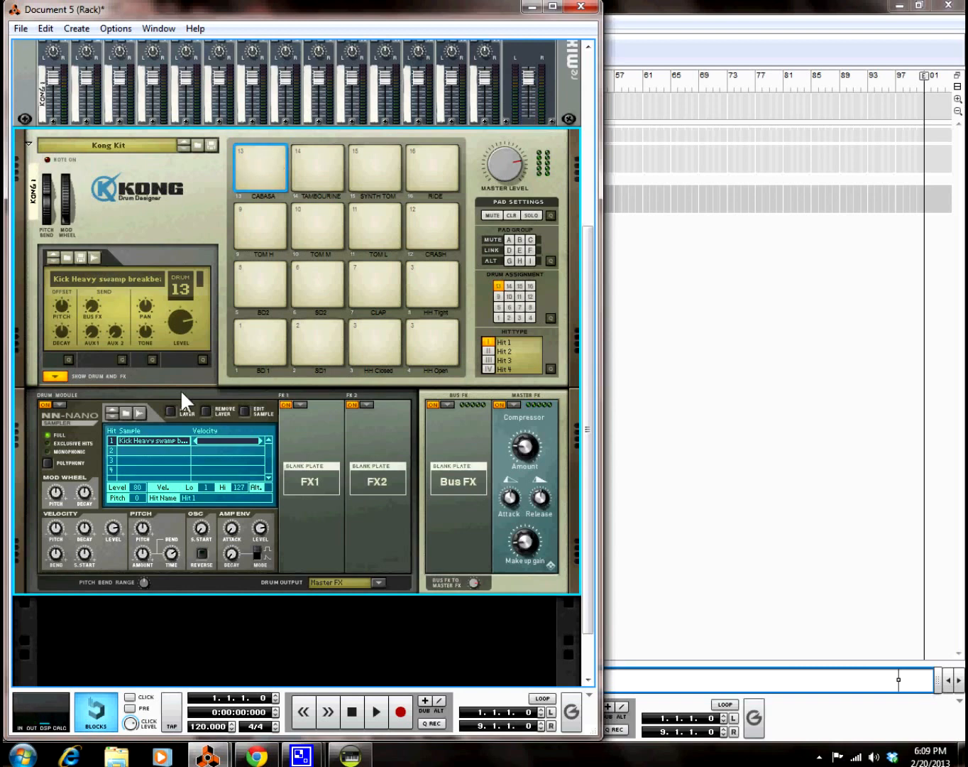
Step: Move the breakbeat's sample start slightly later, save it, test pad 13, then show the sequencer
click(245, 410)
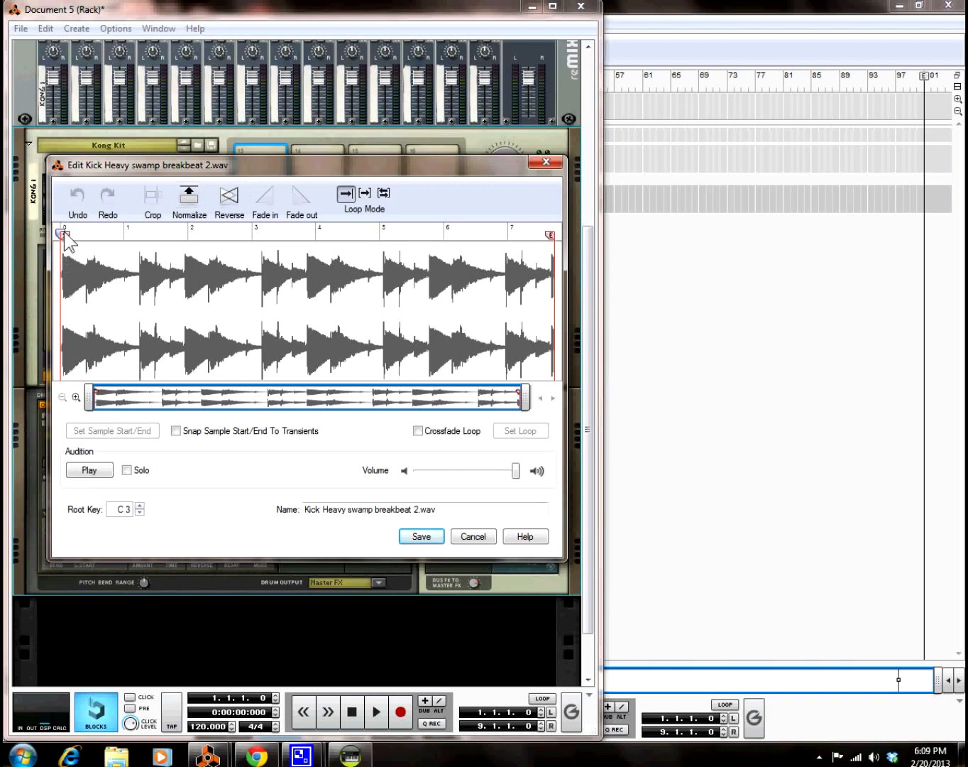
drag(65, 235, 65, 236)
click(431, 538)
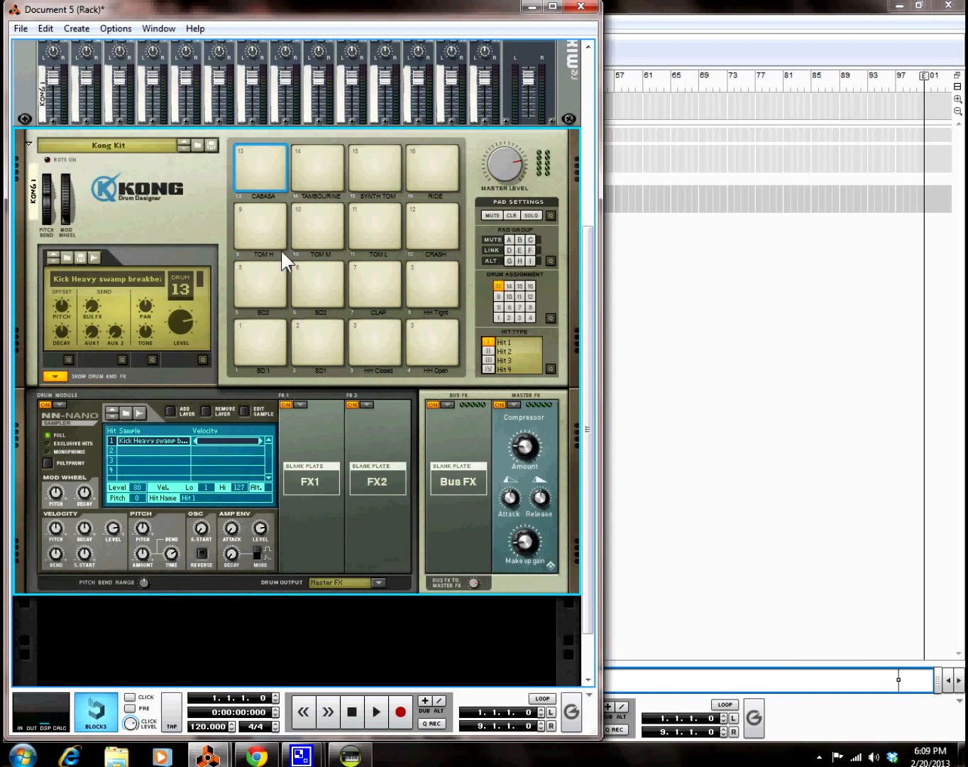
click(266, 150)
click(722, 337)
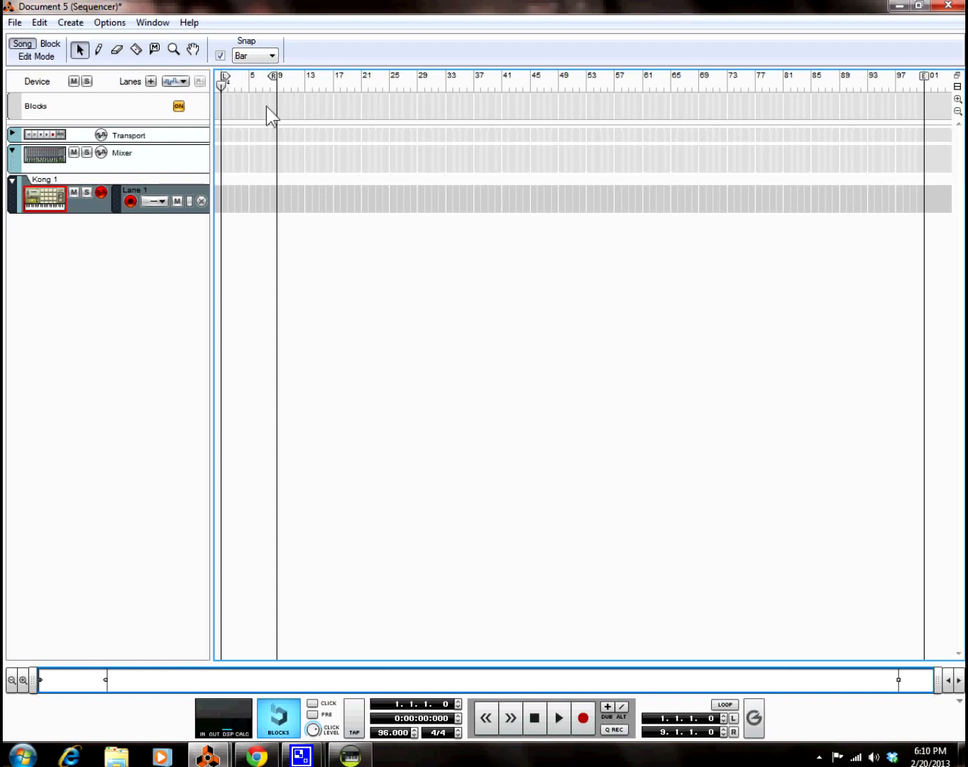
Step: Draw a Cabasa note at bar 1, loop bars 1–2, and start playback
click(28, 54)
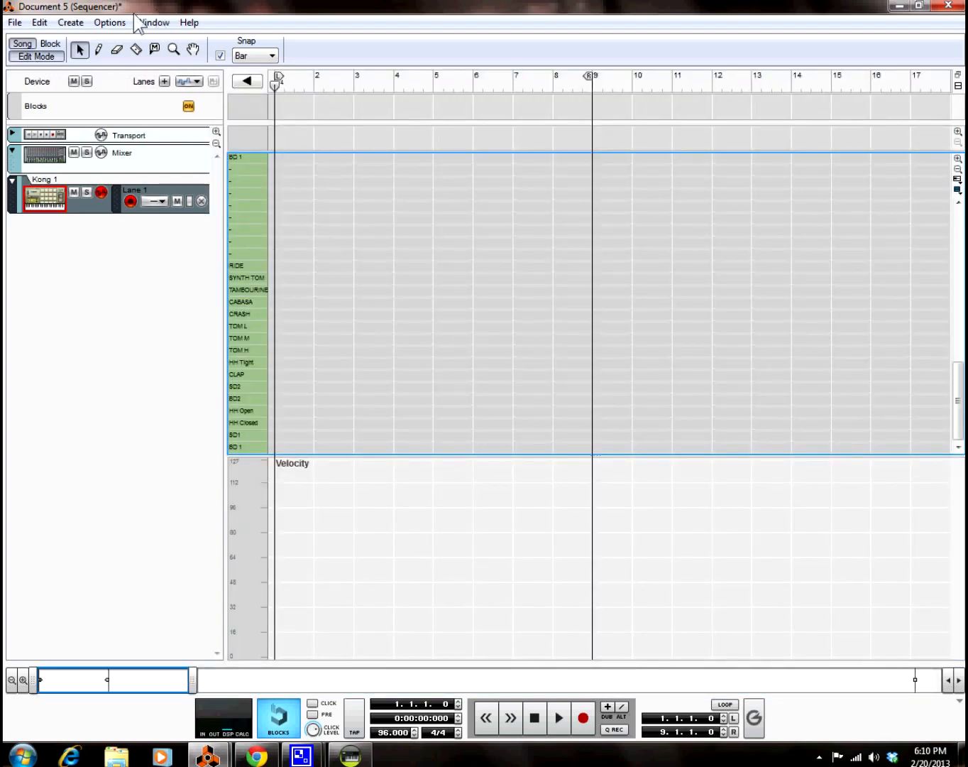
click(99, 50)
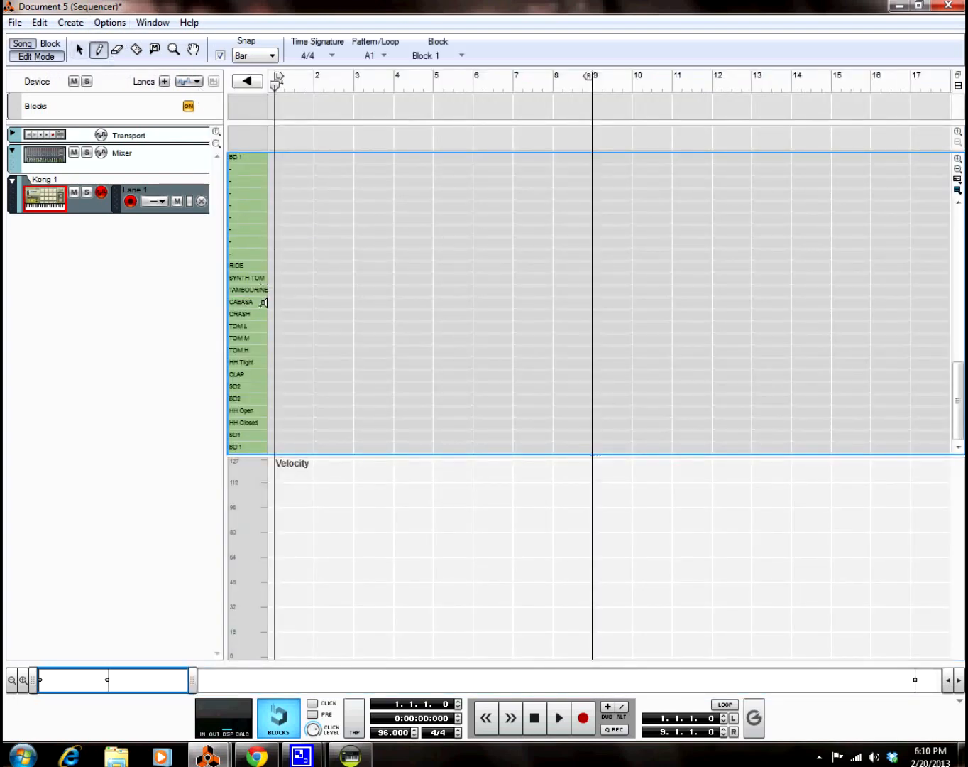
drag(280, 302, 315, 317)
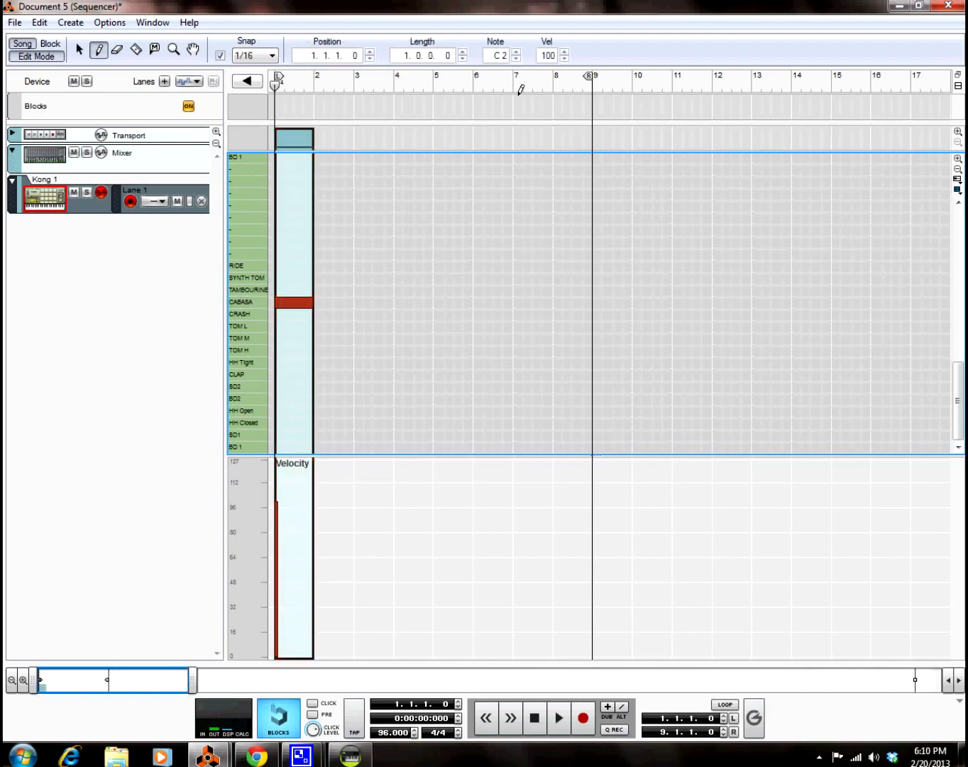
mouse_move(587, 82)
mouse_down()
mouse_move(295, 95)
mouse_move(310, 98)
mouse_up()
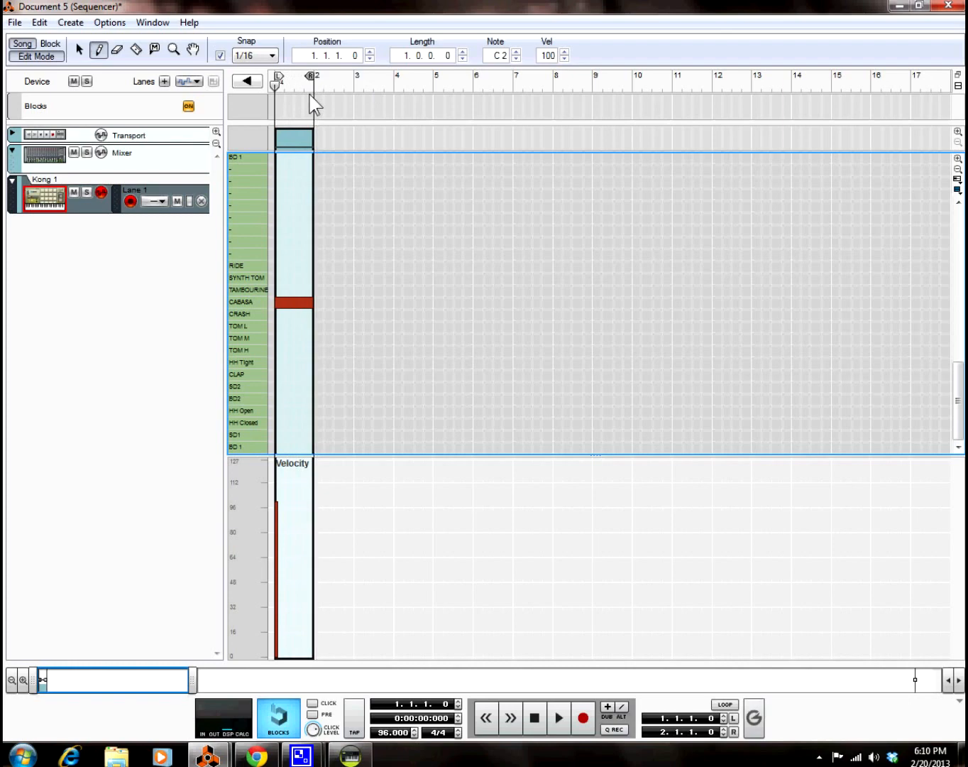
click(725, 703)
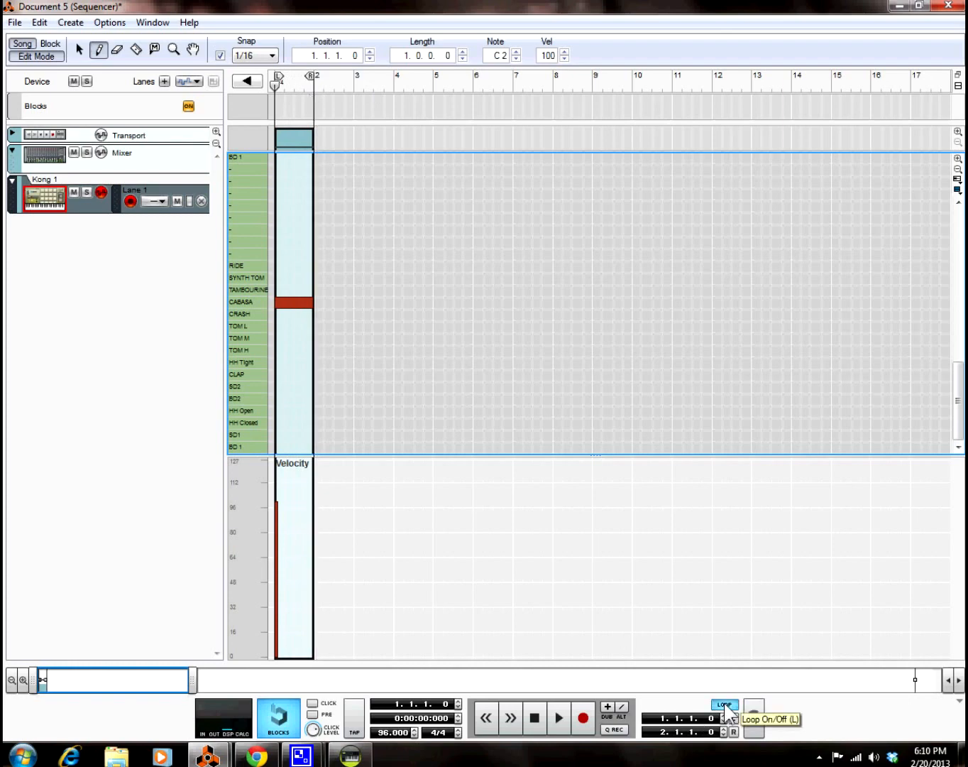
click(559, 719)
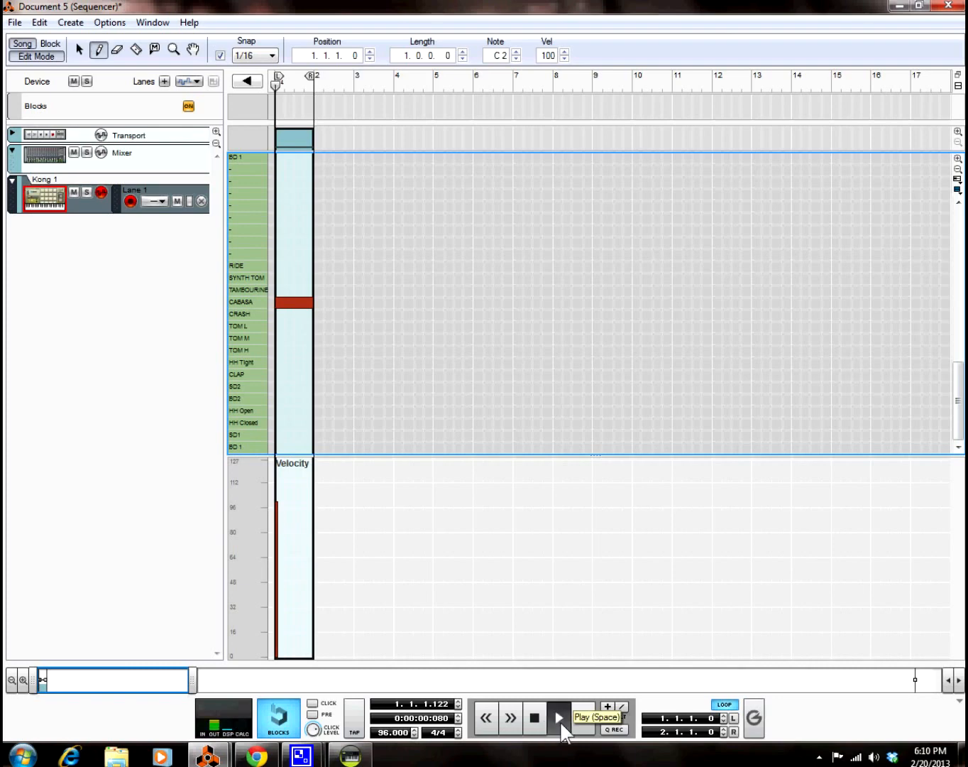
Step: In the rack, tune the Cabasa drum's pitch offset around -50, trying -52 to -48
mouse_move(207, 755)
click(145, 695)
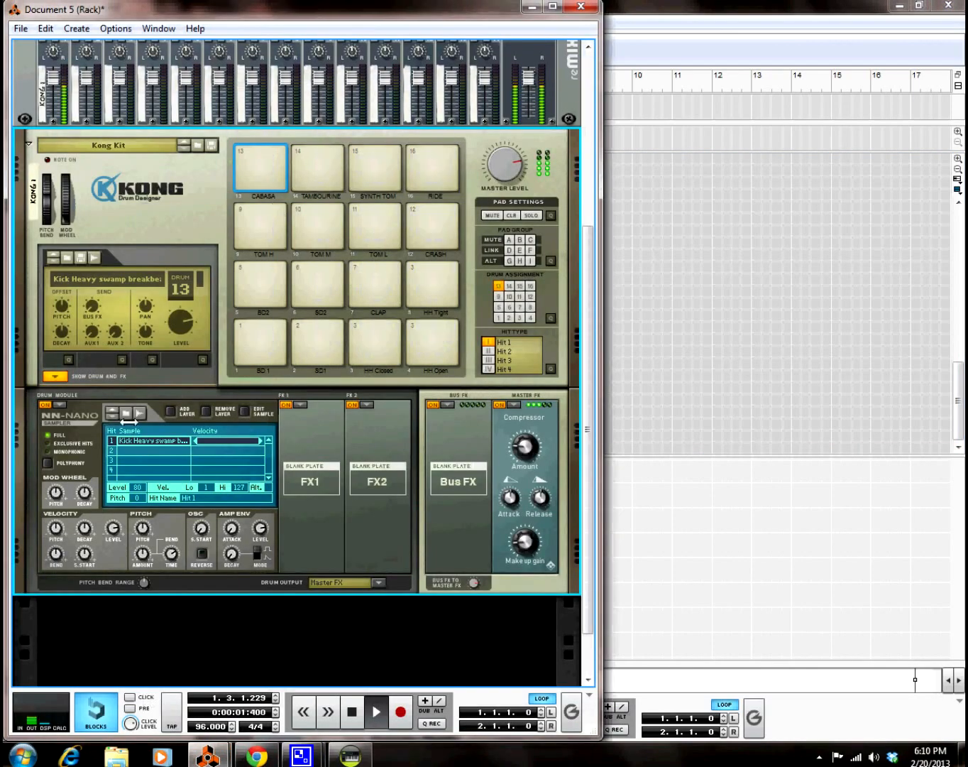
mouse_move(60, 316)
drag(58, 305, 59, 310)
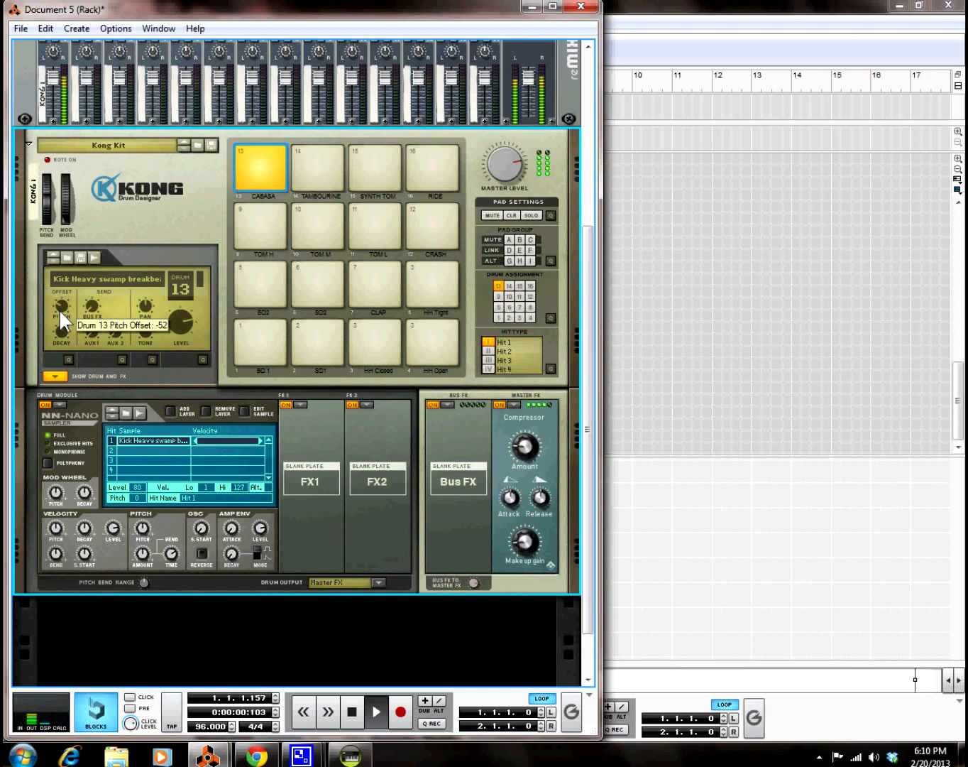
drag(59, 308, 59, 306)
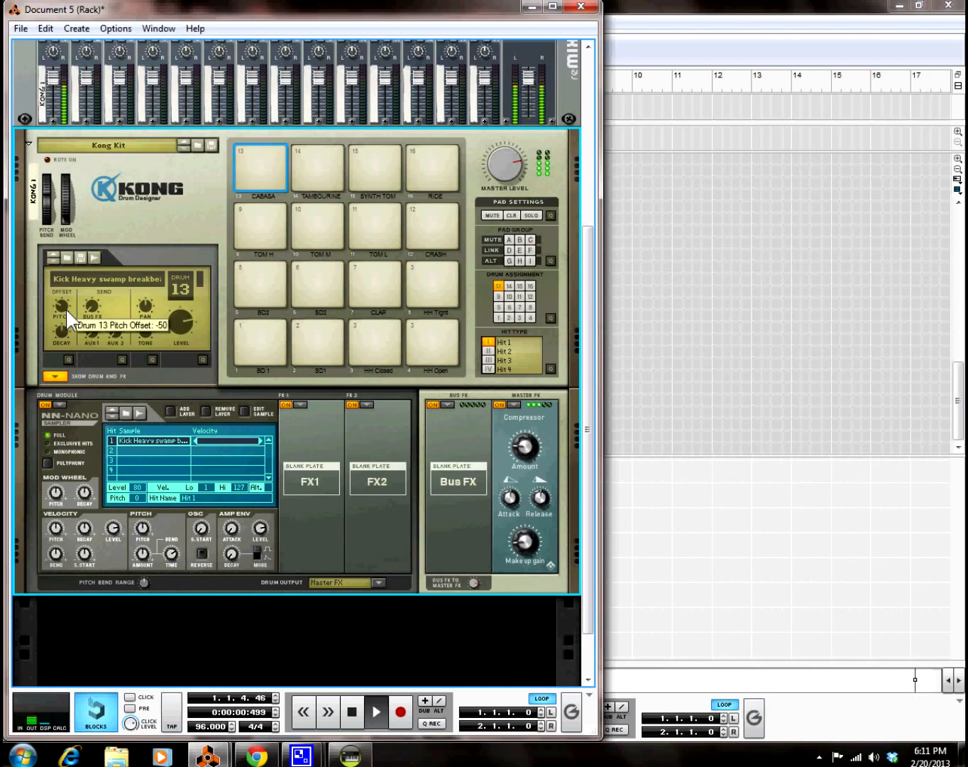
drag(61, 307, 62, 309)
drag(66, 308, 64, 303)
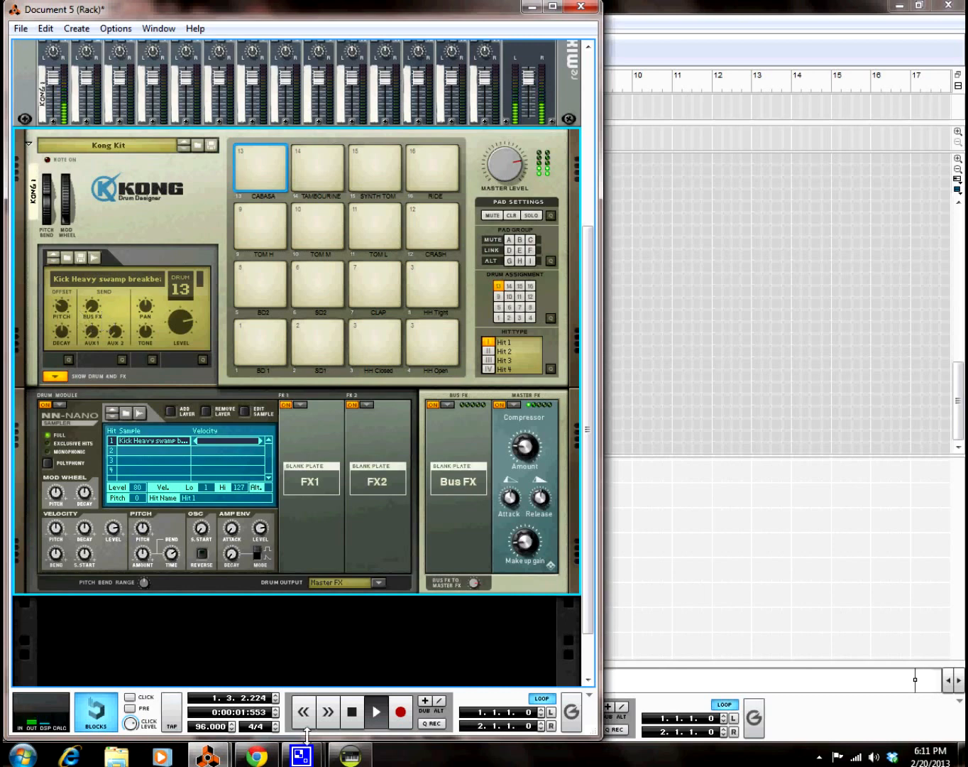
Step: Try 98 BPM, set Cabasa pitch to -50, restart the loop, and return tempo to 96 BPM
click(233, 723)
click(231, 723)
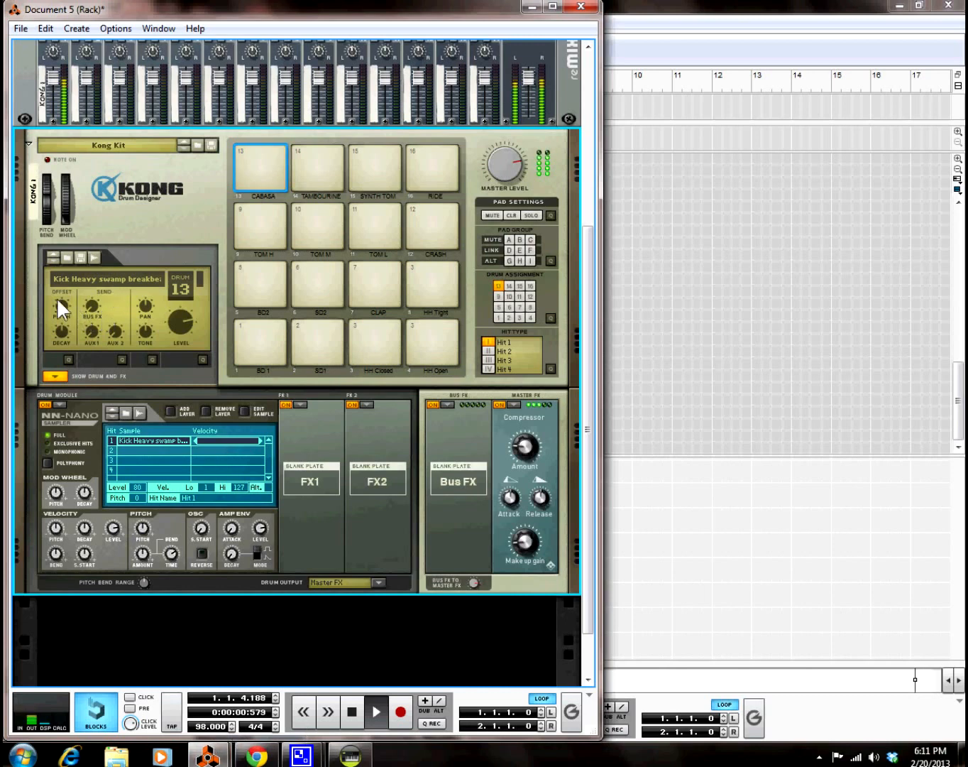
mouse_move(60, 302)
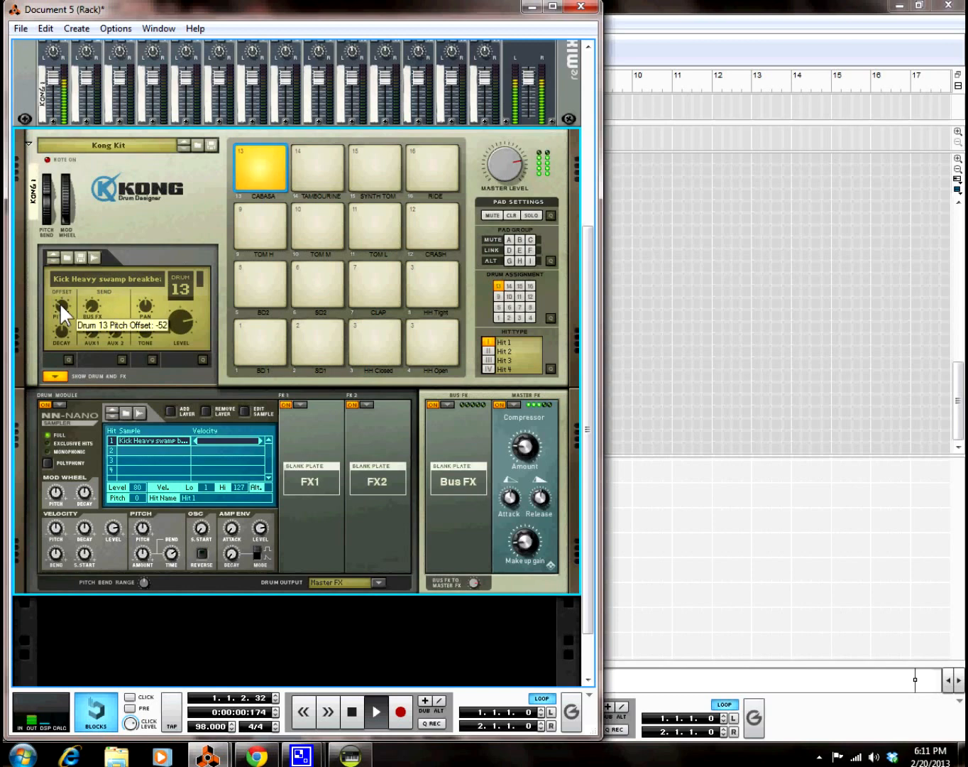
drag(60, 303, 61, 301)
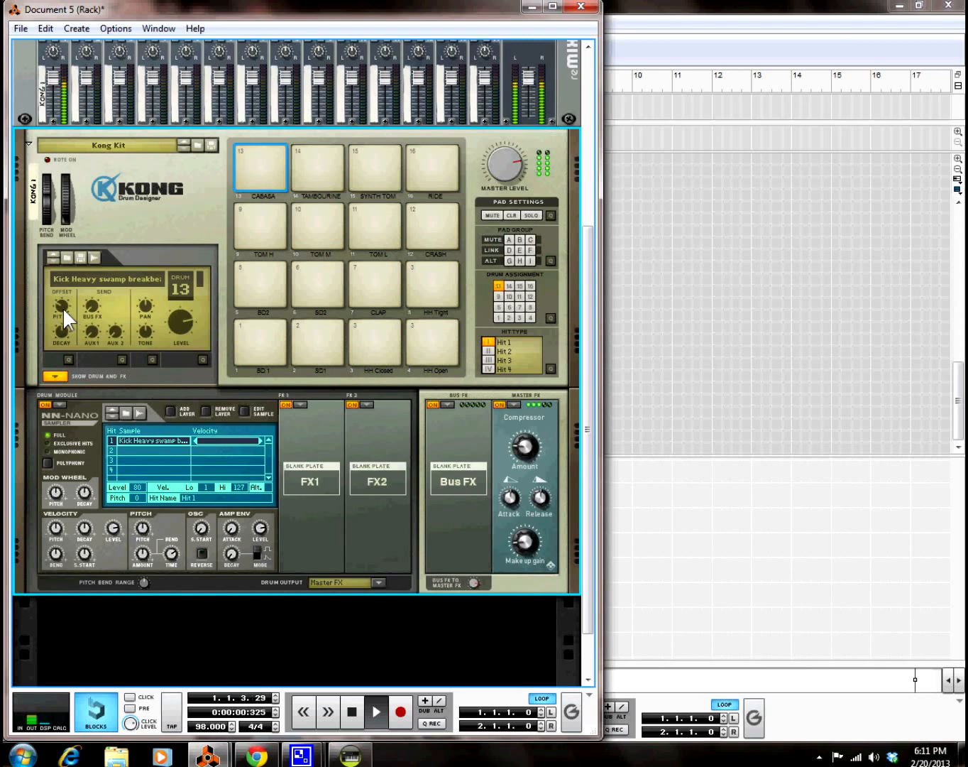
mouse_move(62, 308)
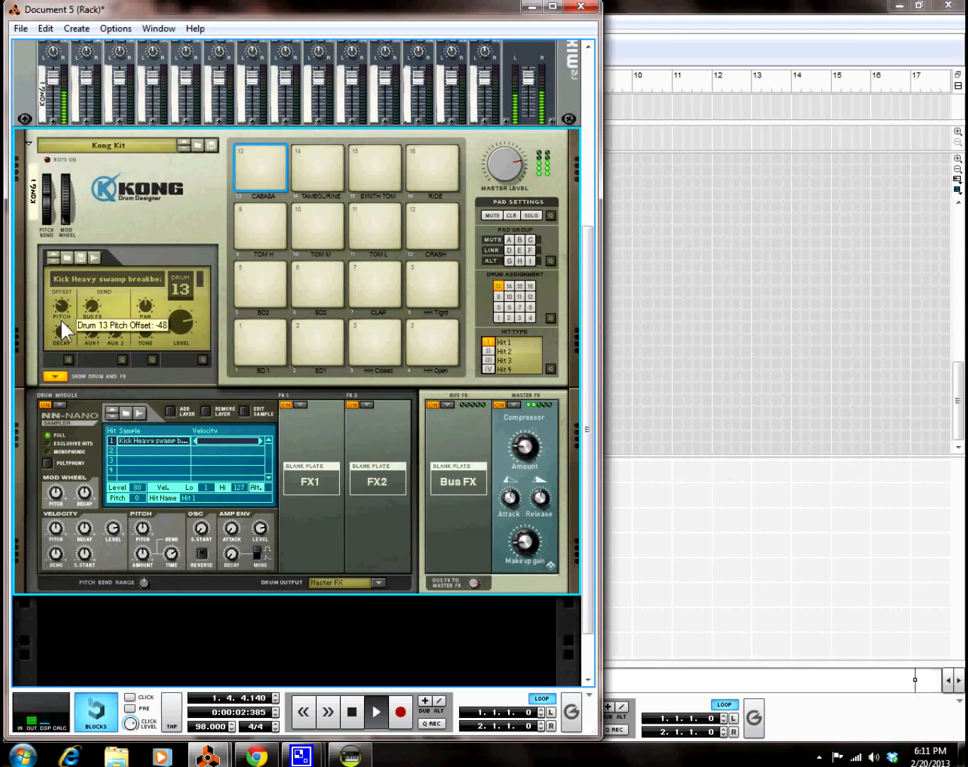
double_click(352, 712)
click(369, 714)
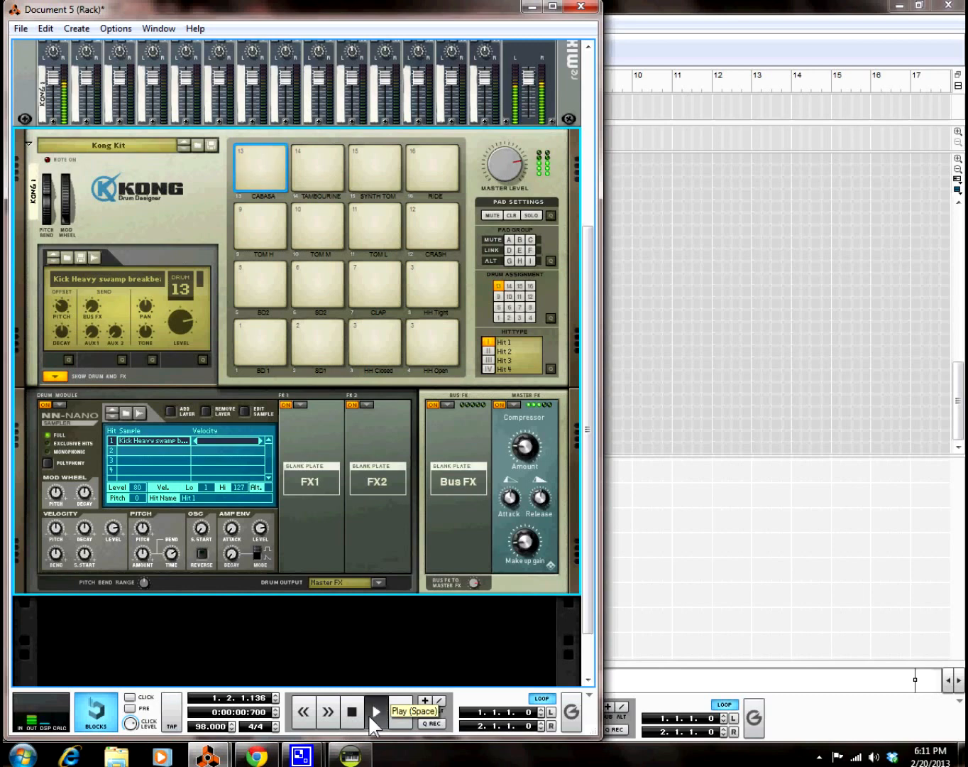
click(231, 730)
click(232, 730)
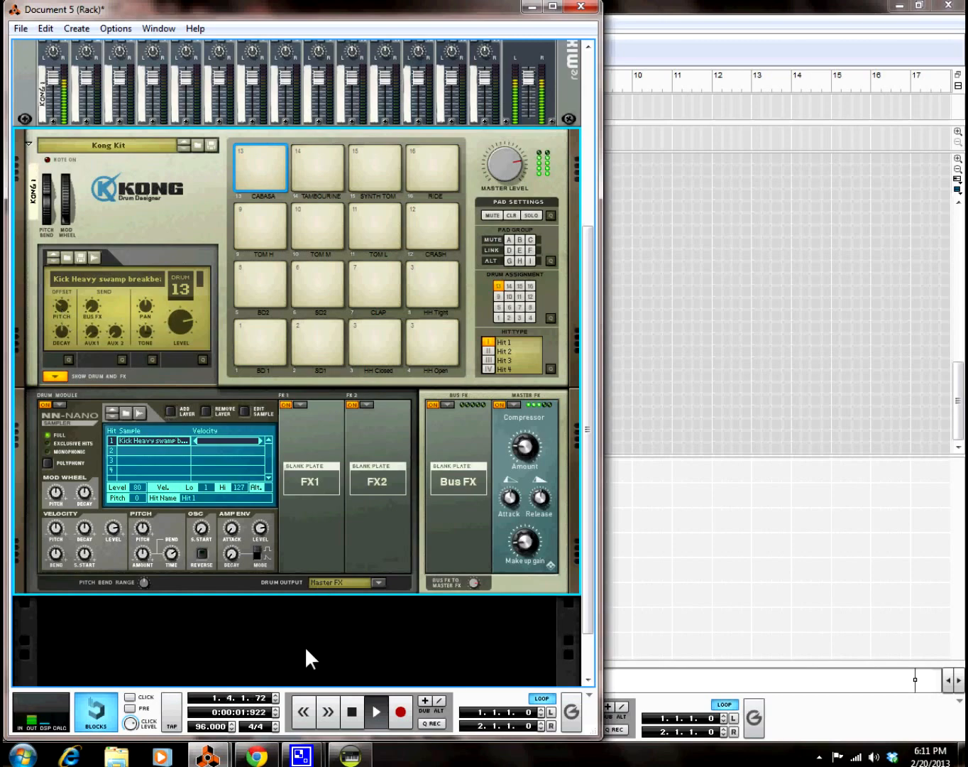
Step: Duplicate the Cabasa drum block into bar 2, move the loop end to bar 3, and play
click(699, 593)
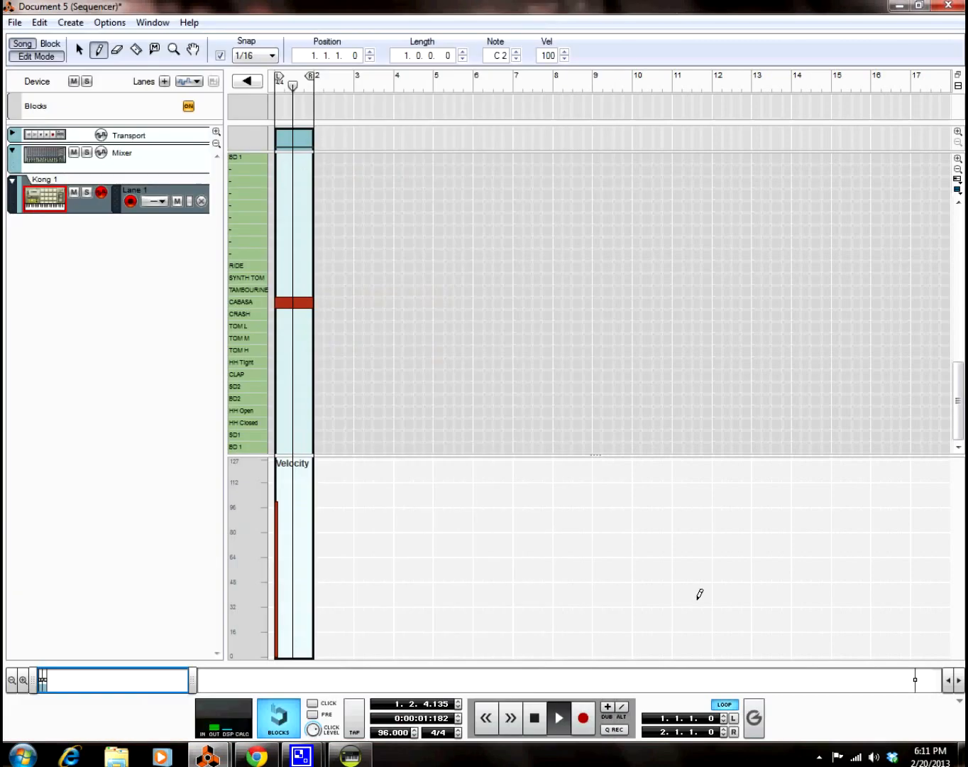
click(536, 717)
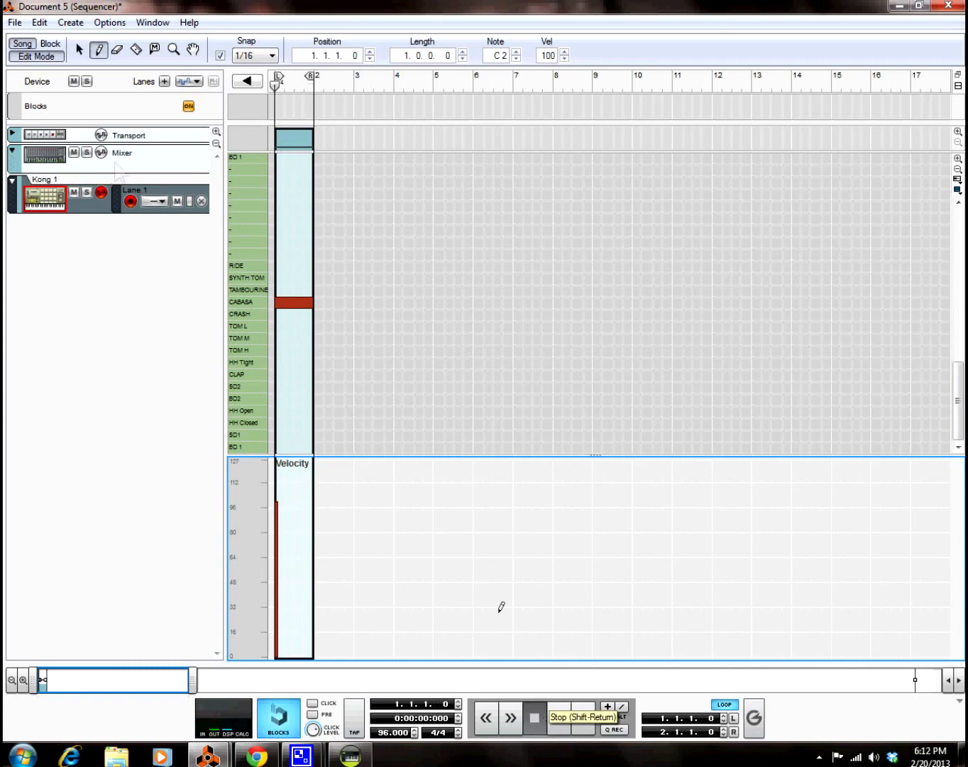
click(78, 50)
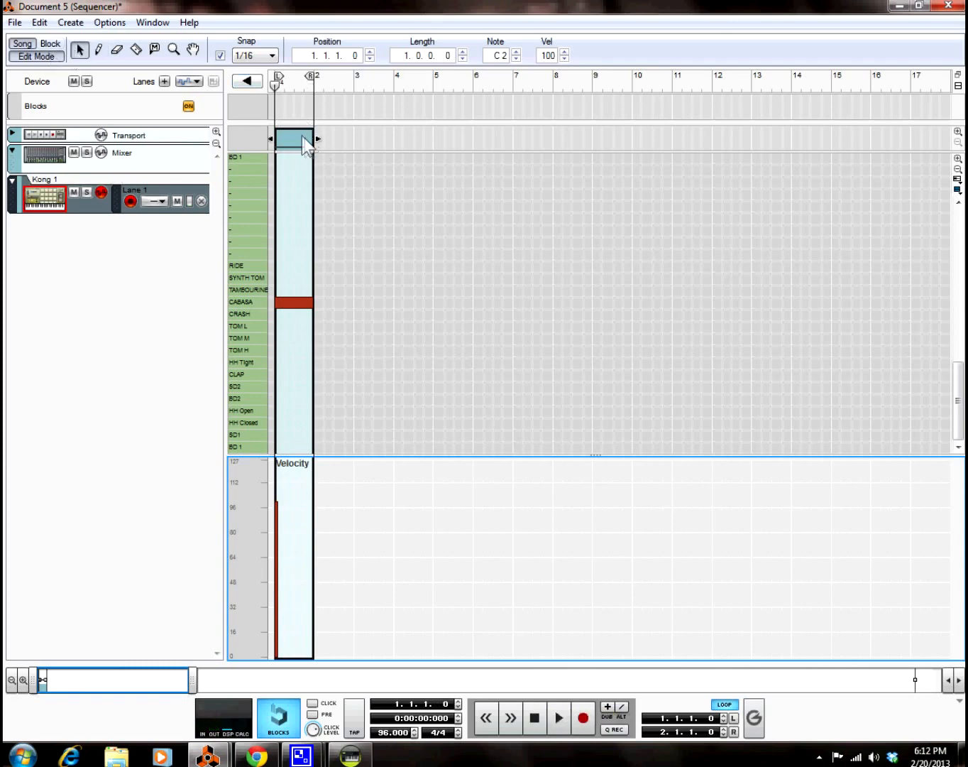
click(305, 149)
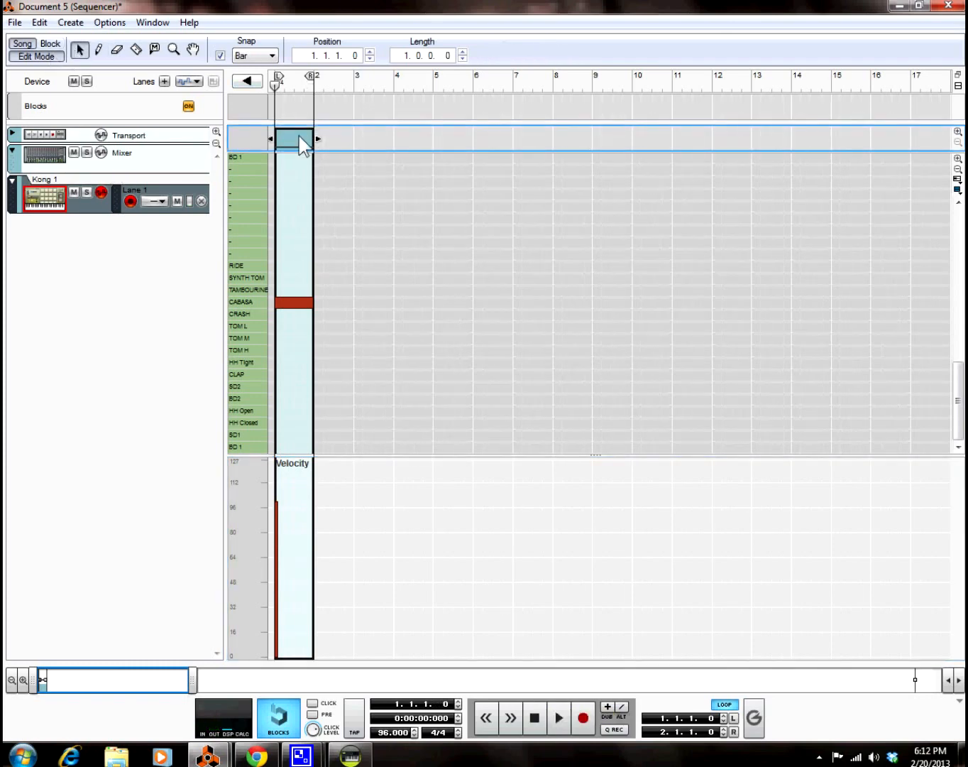
click(313, 75)
key(ctrl+v)
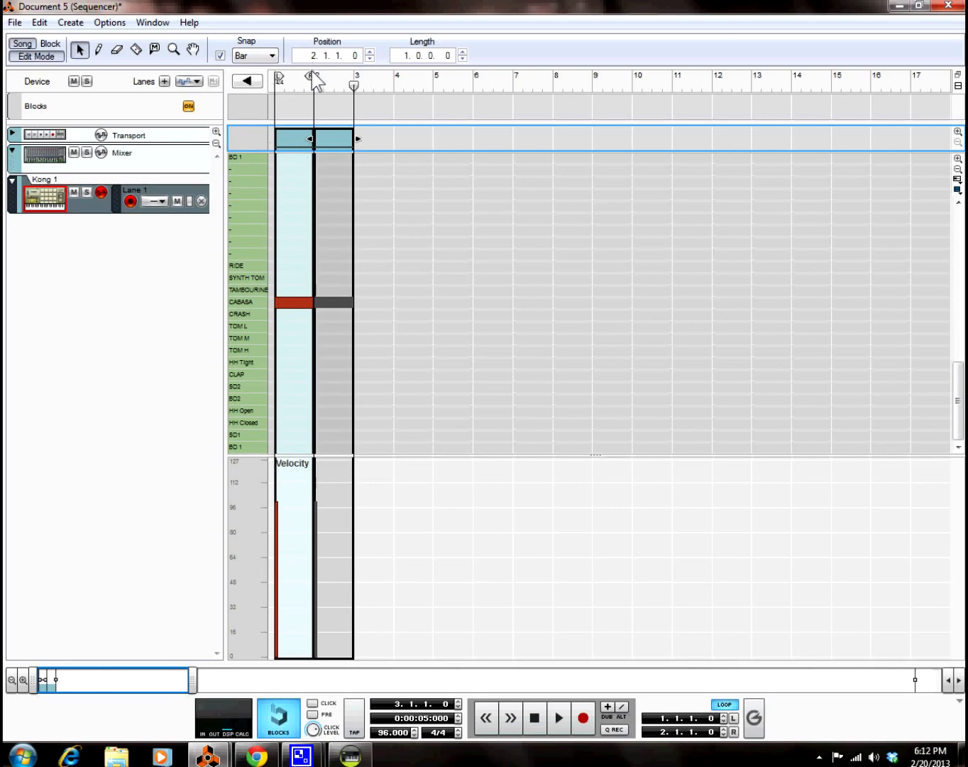
drag(312, 78, 349, 78)
click(541, 720)
key(space)
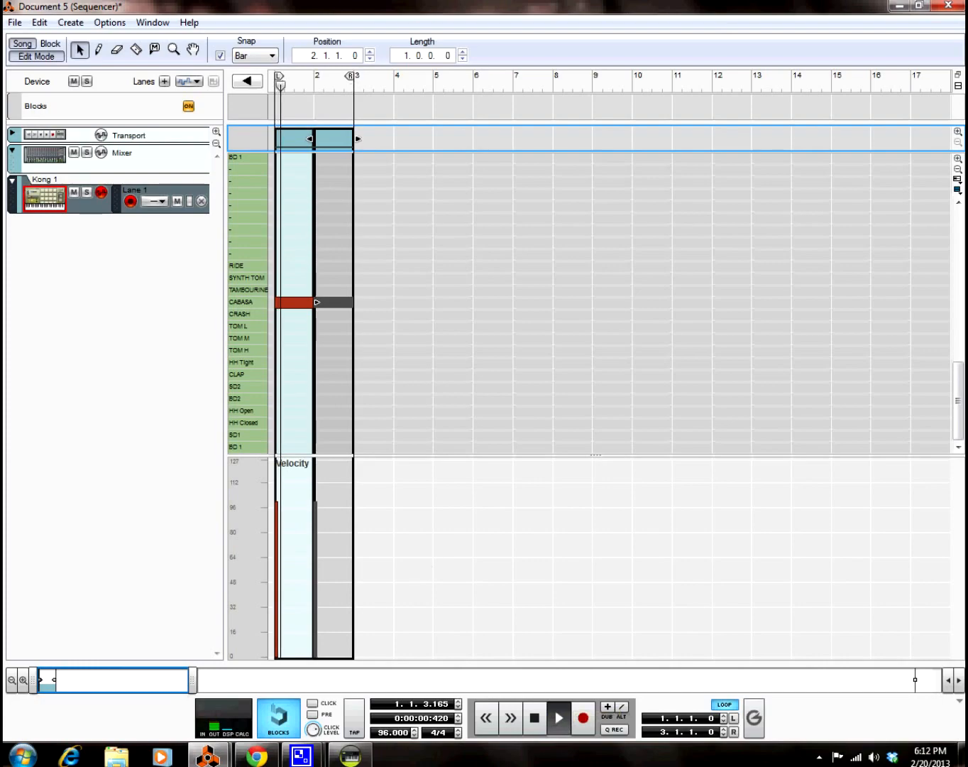
Step: Stop and rewind playback, audition the Cabasa pad, and collapse Kong's drum and FX section
mouse_move(207, 758)
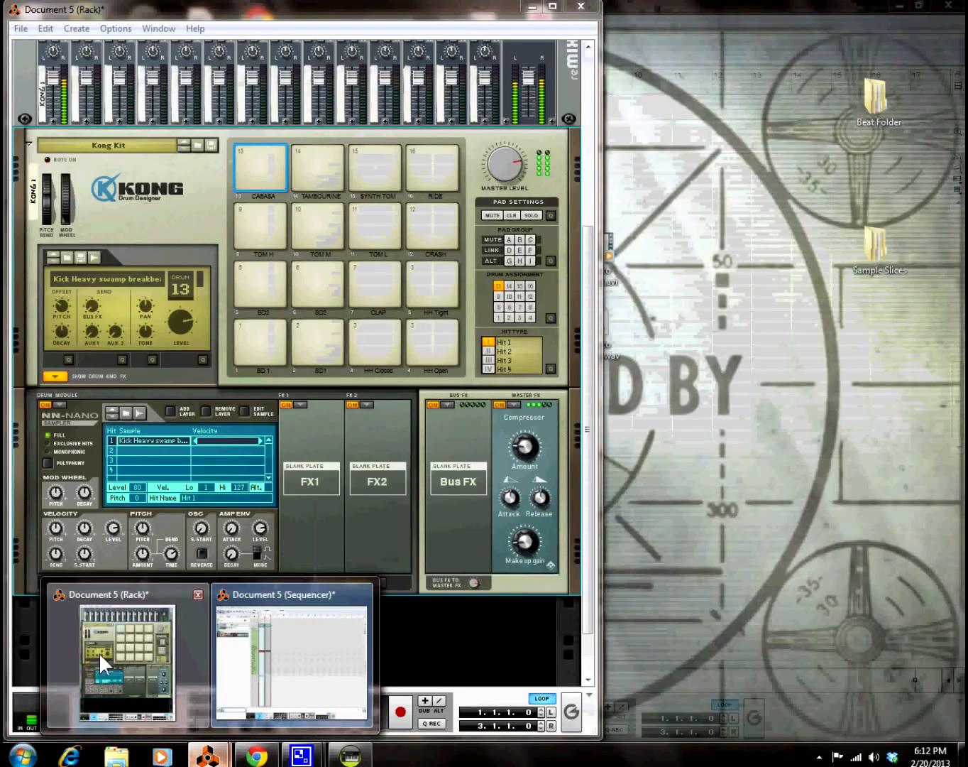
click(98, 651)
double_click(350, 719)
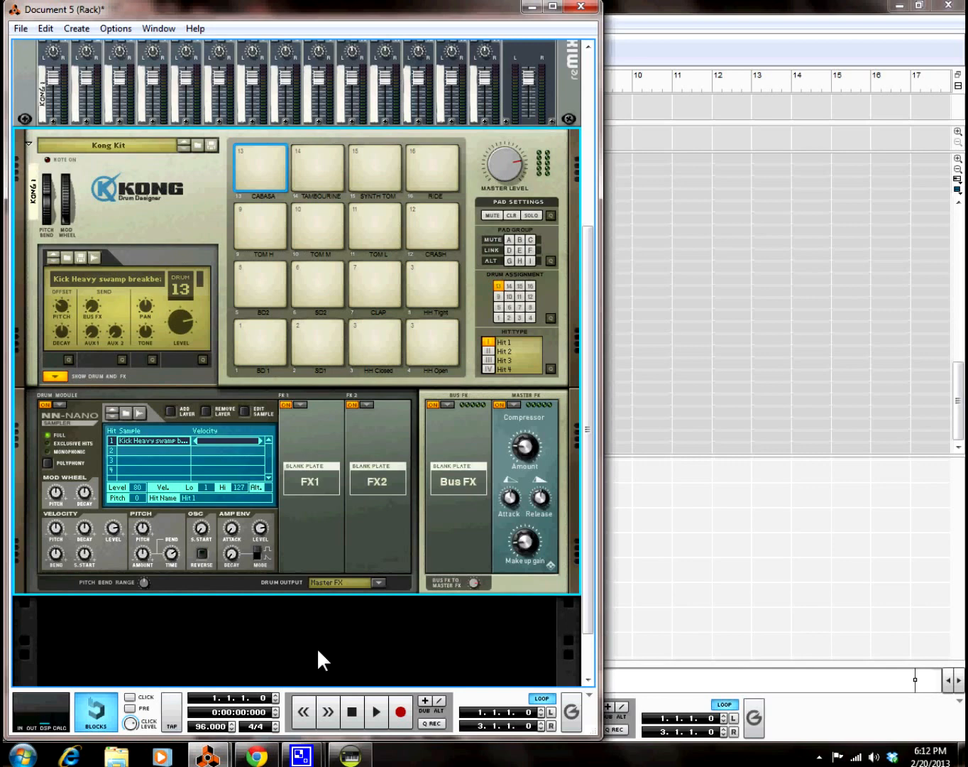
click(277, 156)
click(54, 375)
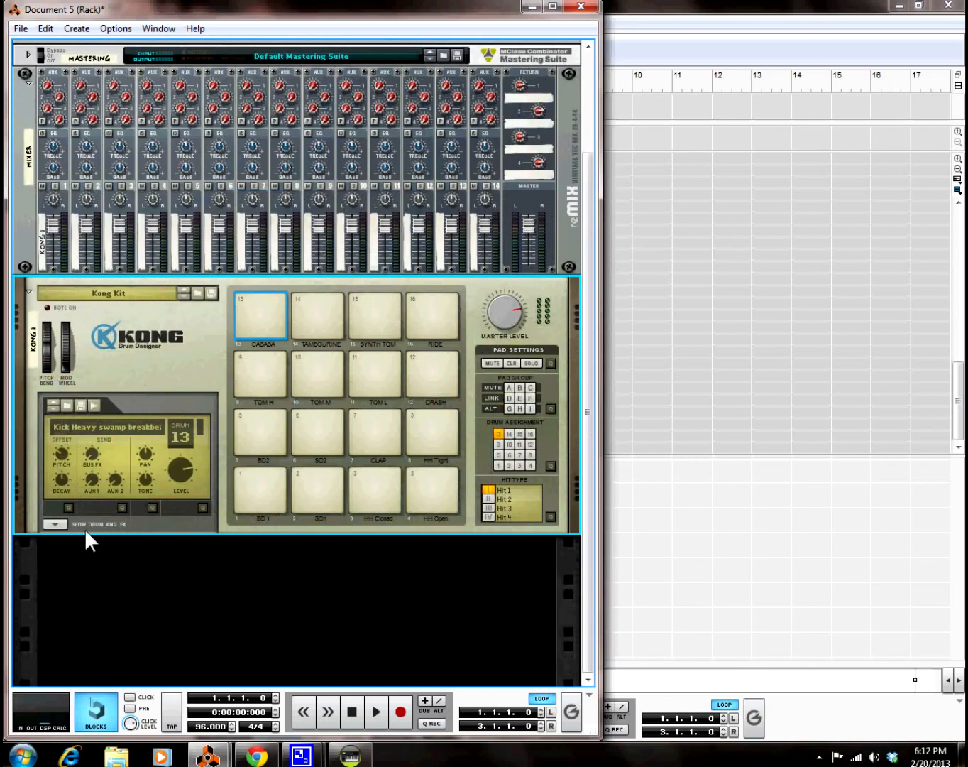
Step: Glance briefly at ACID Pro, then return to Reason's rack window
click(350, 755)
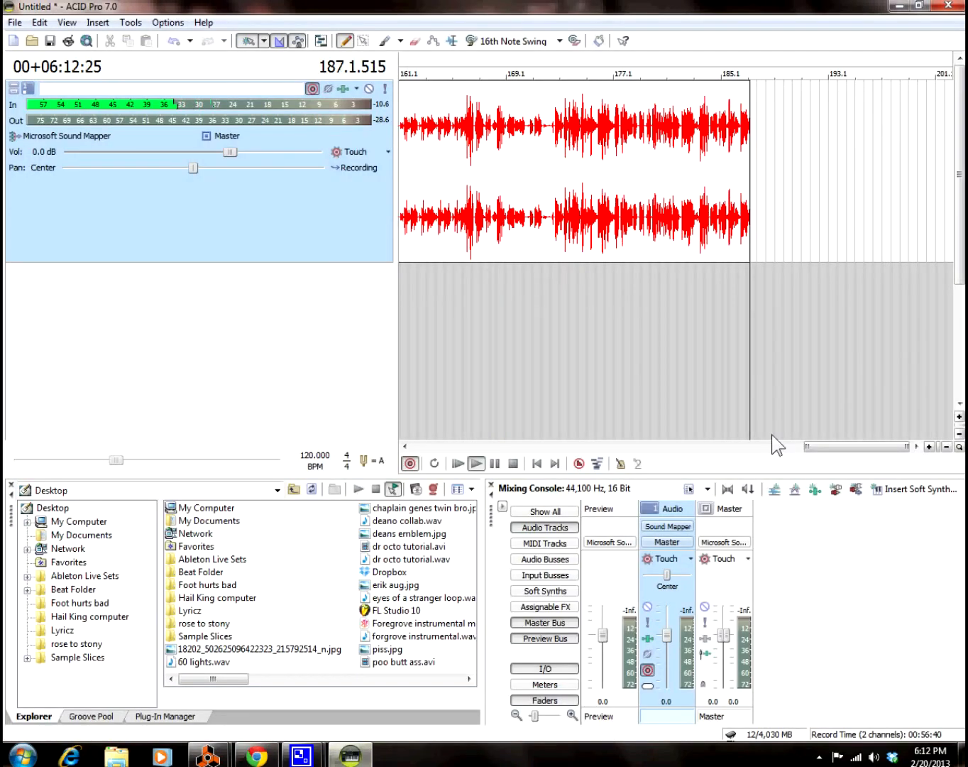
drag(818, 447, 863, 455)
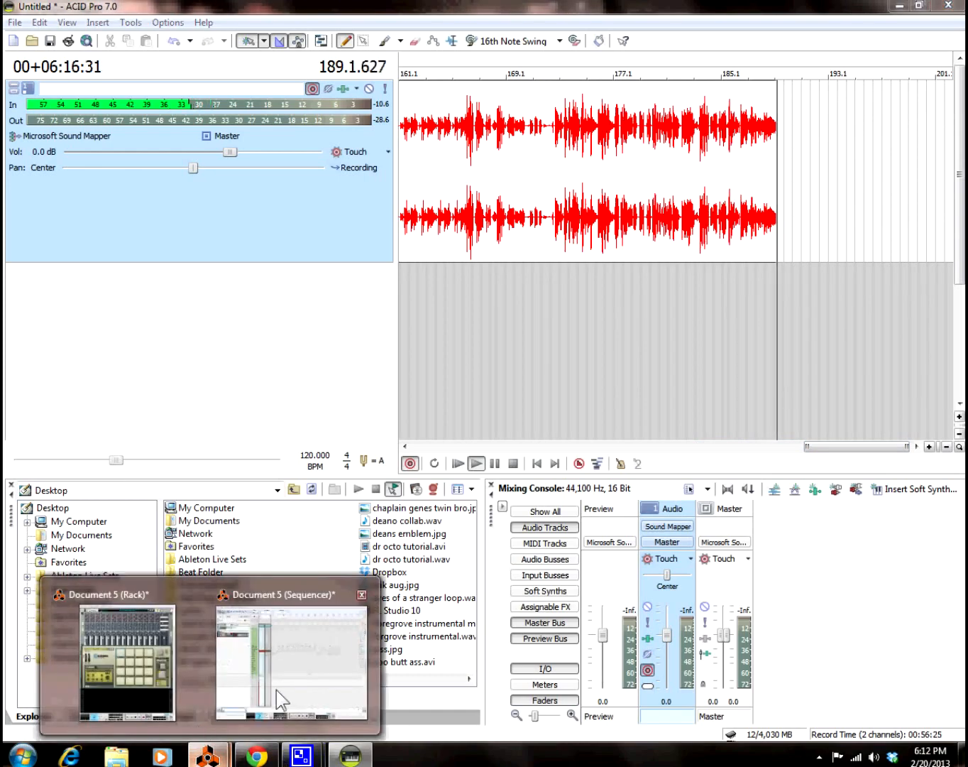
click(276, 692)
mouse_move(214, 754)
click(153, 700)
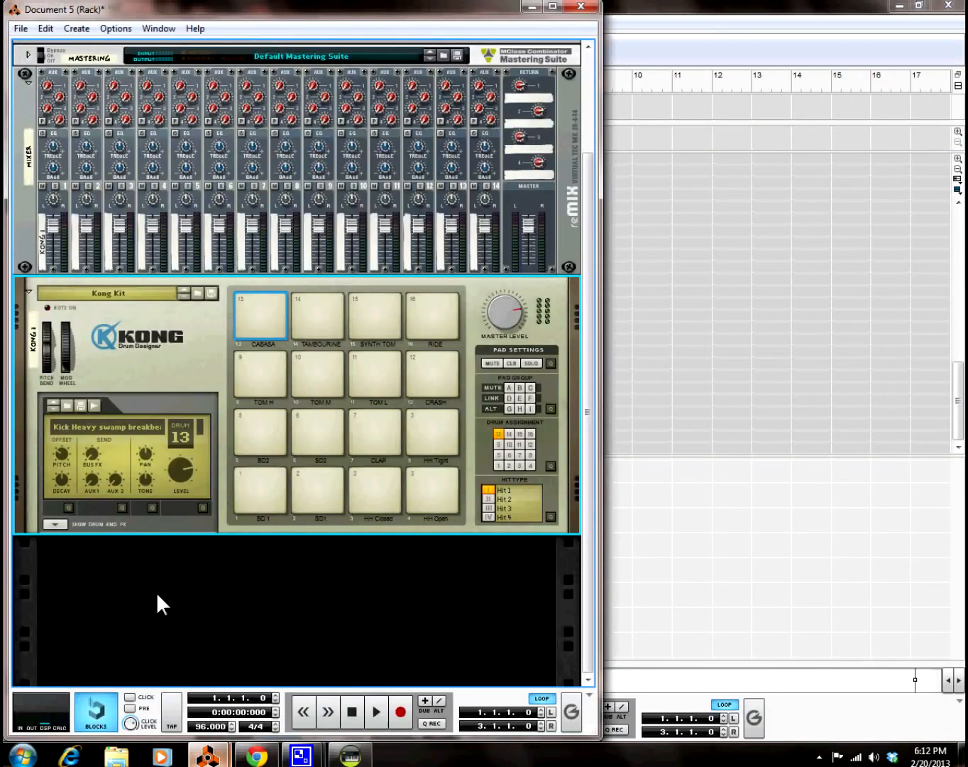
Step: Load a Filter as the Cabasa's first effect and, with the loop playing, raise its frequency to 125
click(56, 524)
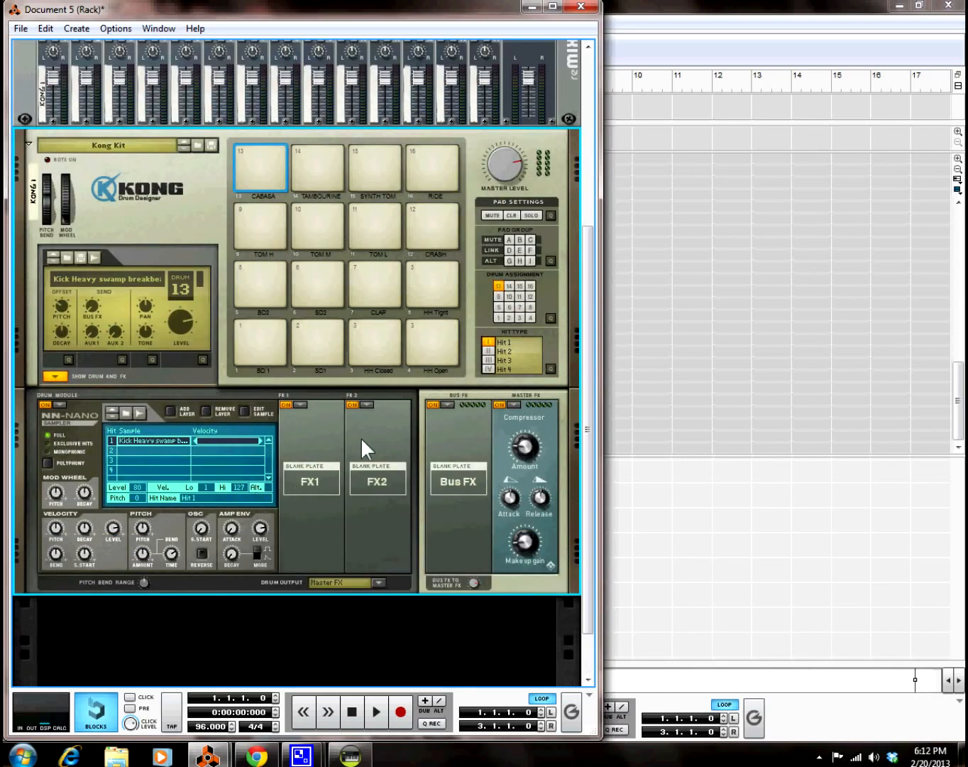
click(267, 174)
click(254, 163)
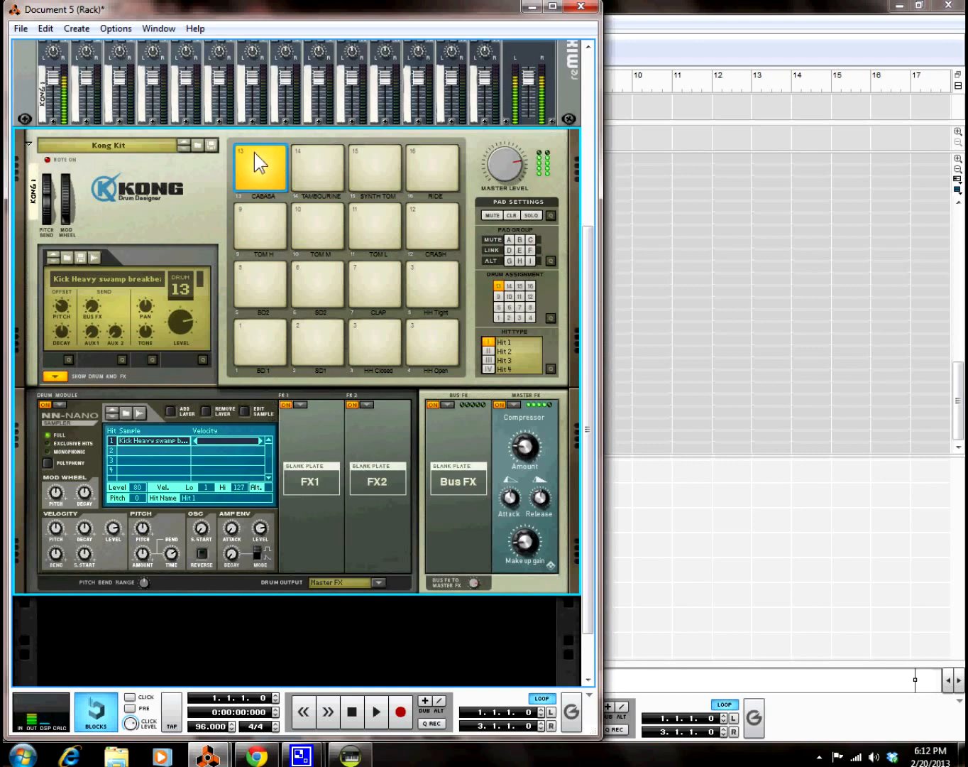
click(301, 404)
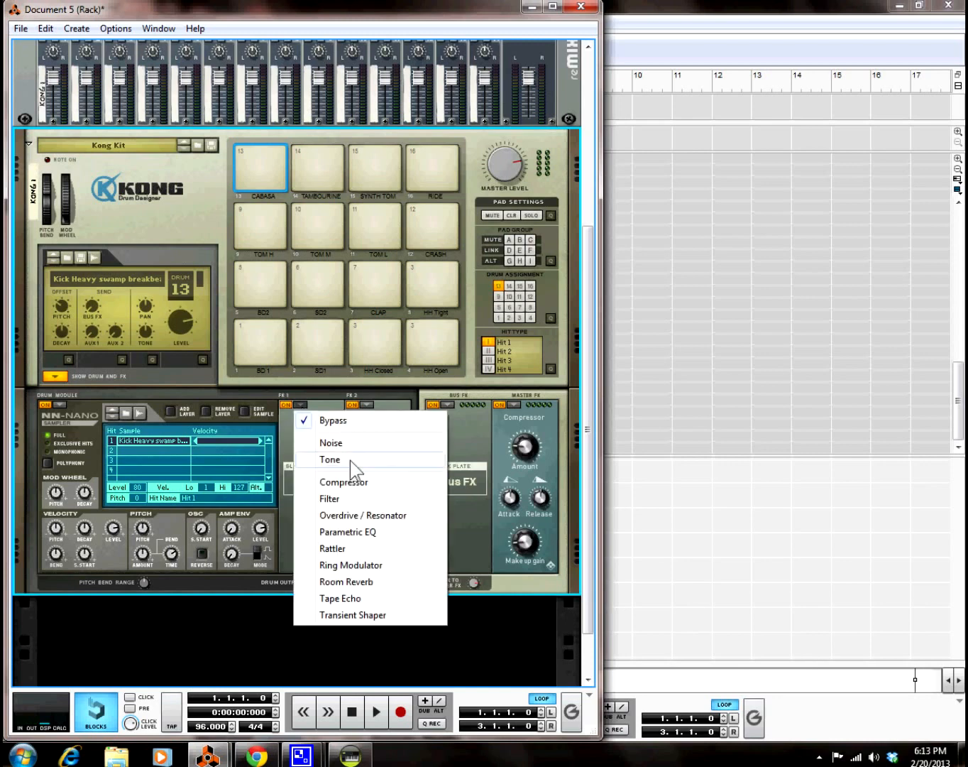
click(330, 498)
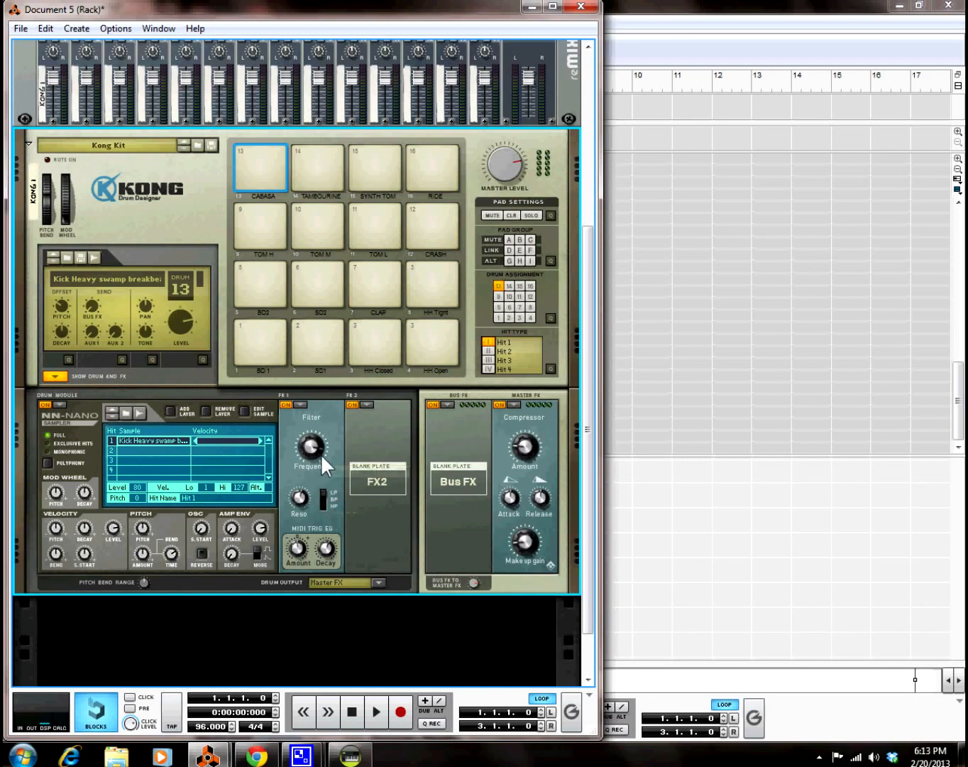
click(369, 708)
drag(312, 448, 318, 433)
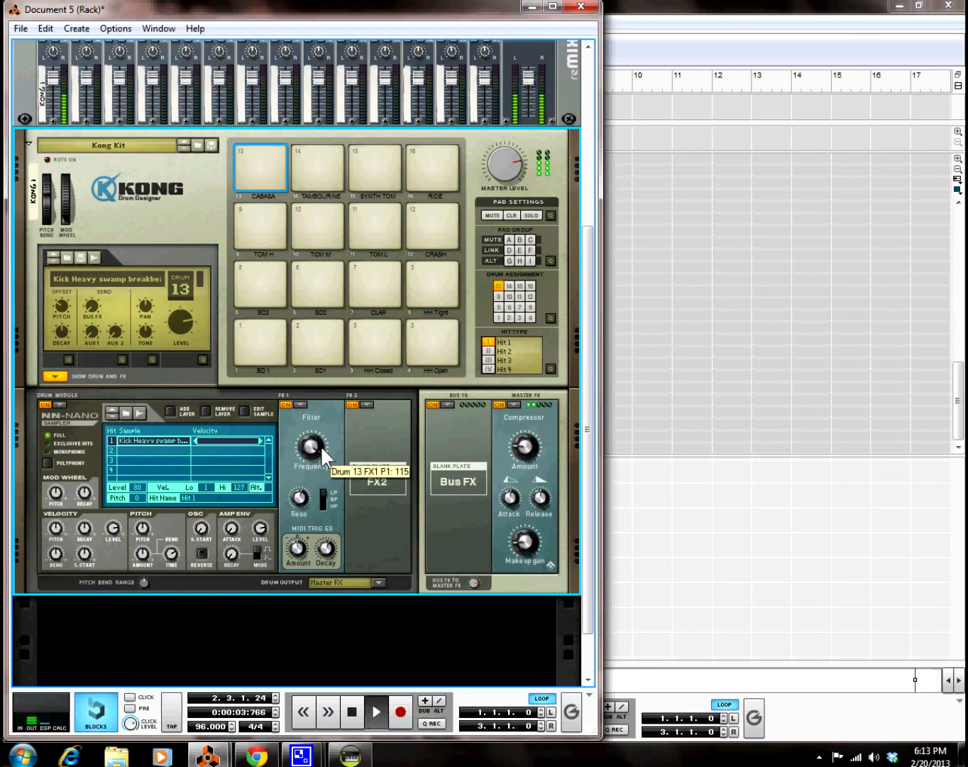
Step: Add a Parametric EQ as the second effect, lower the filter frequency to about 99, then stop
click(365, 405)
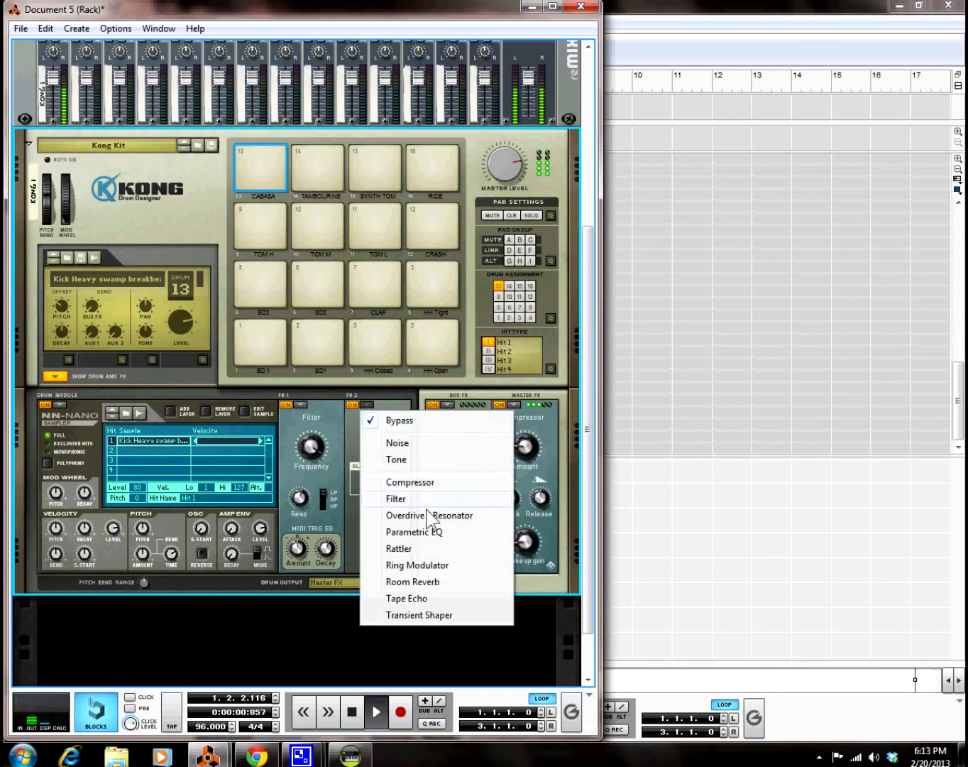
click(424, 532)
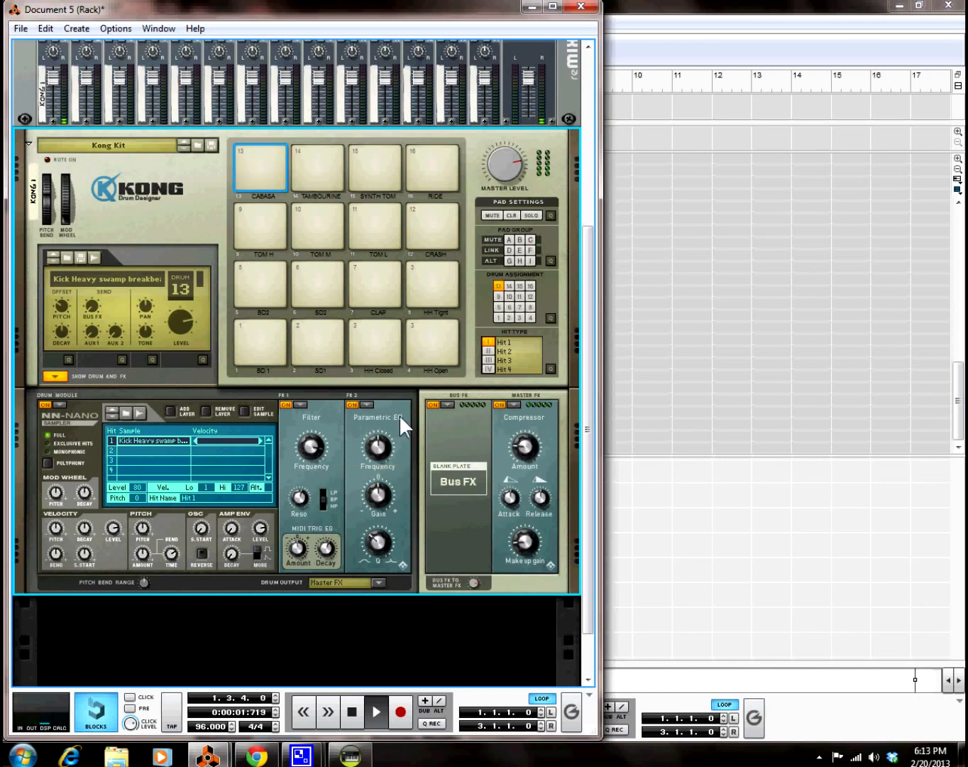
mouse_move(380, 455)
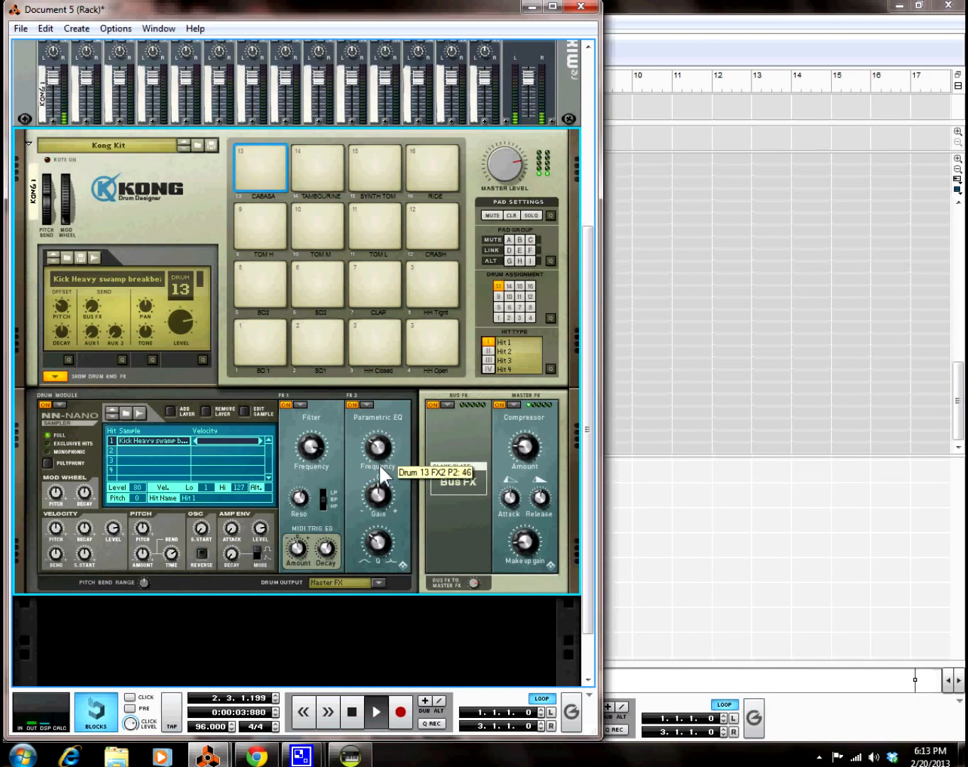
mouse_move(382, 483)
mouse_move(380, 537)
mouse_move(293, 450)
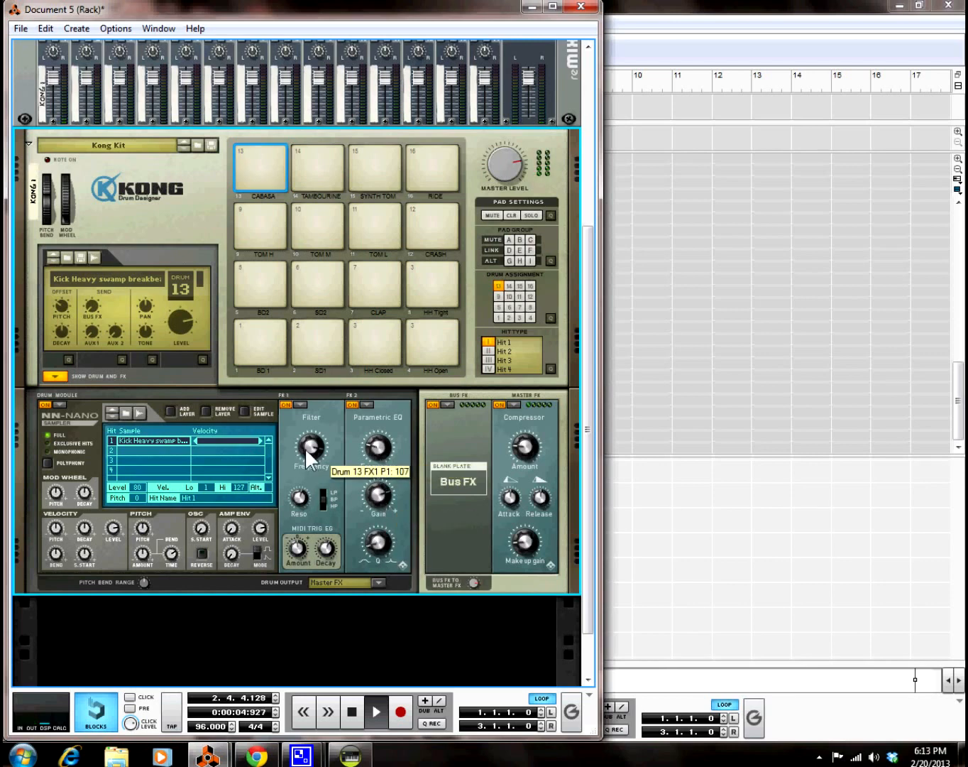
drag(306, 451, 308, 453)
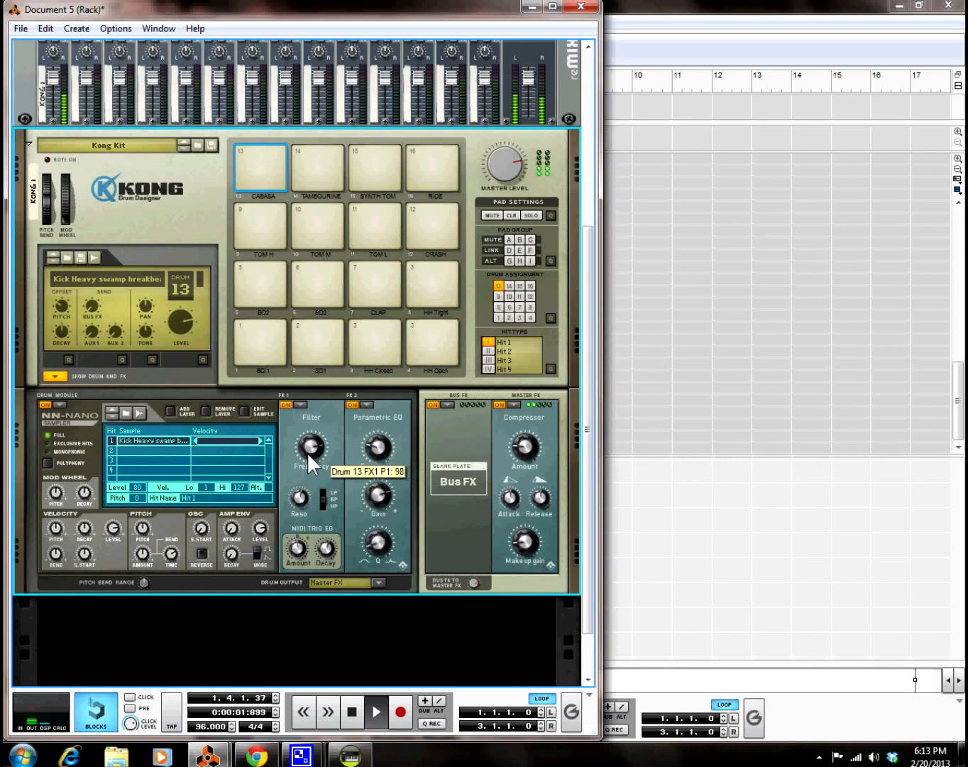
drag(305, 445, 306, 444)
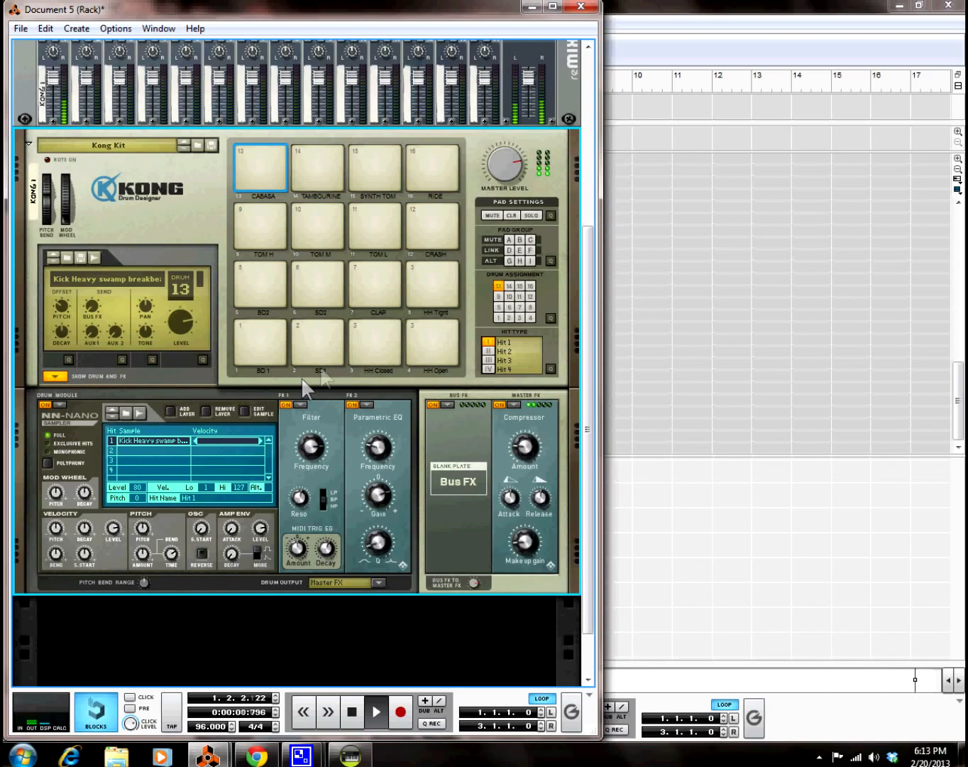
double_click(352, 711)
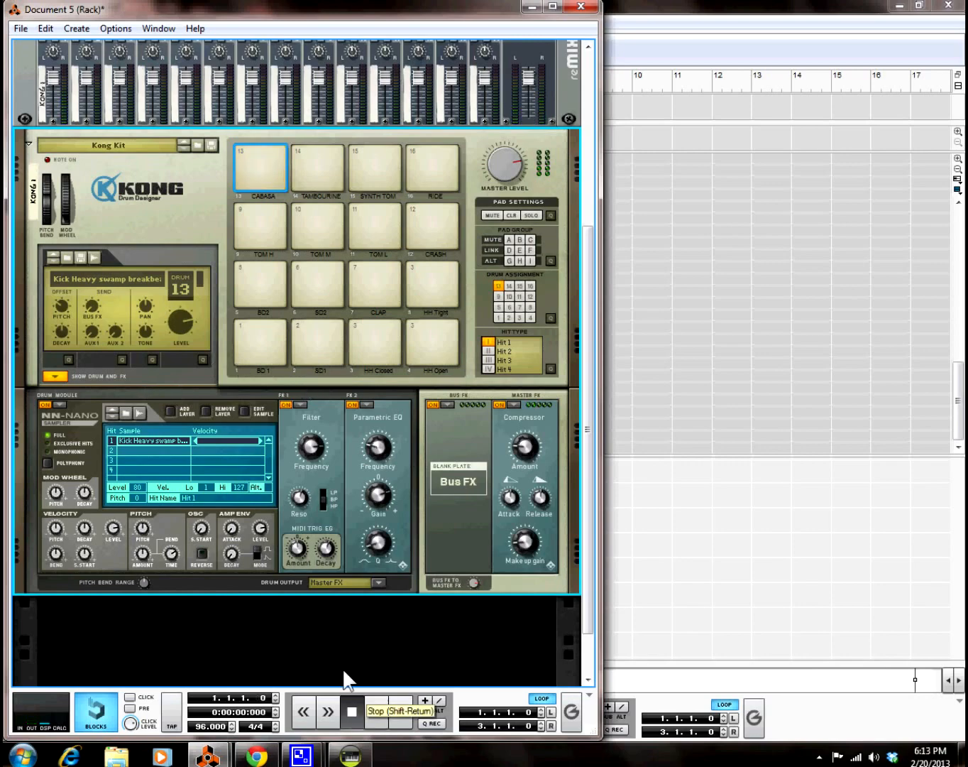
Step: Give drum 1 the Bd1_Circus_PB patch and pitch it down to -13
click(262, 327)
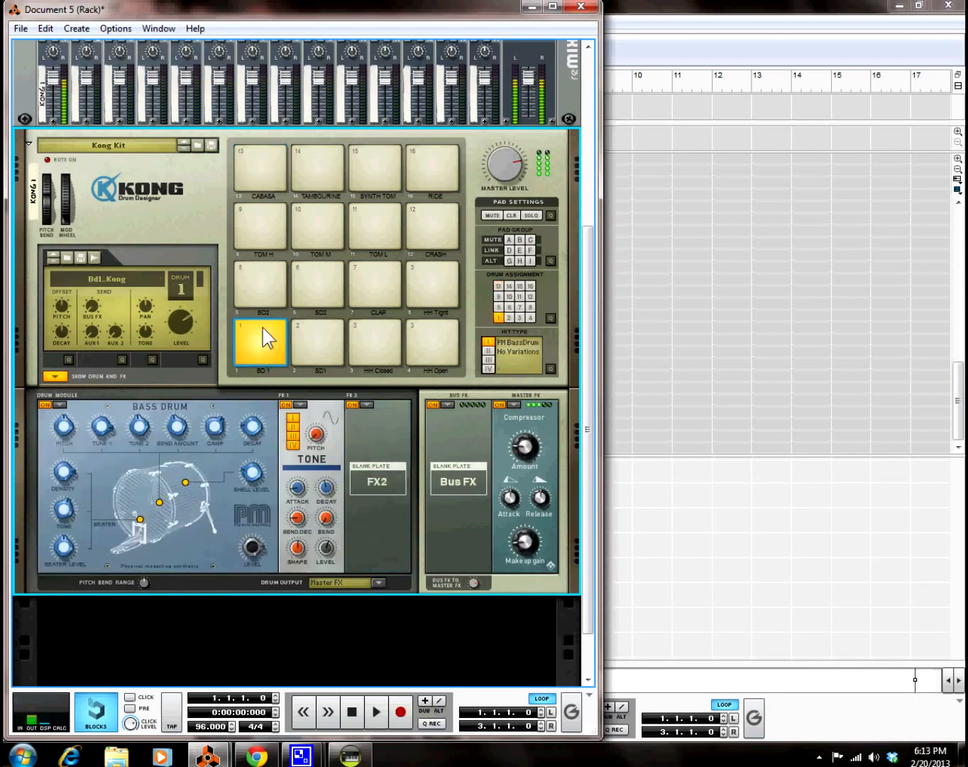
click(51, 252)
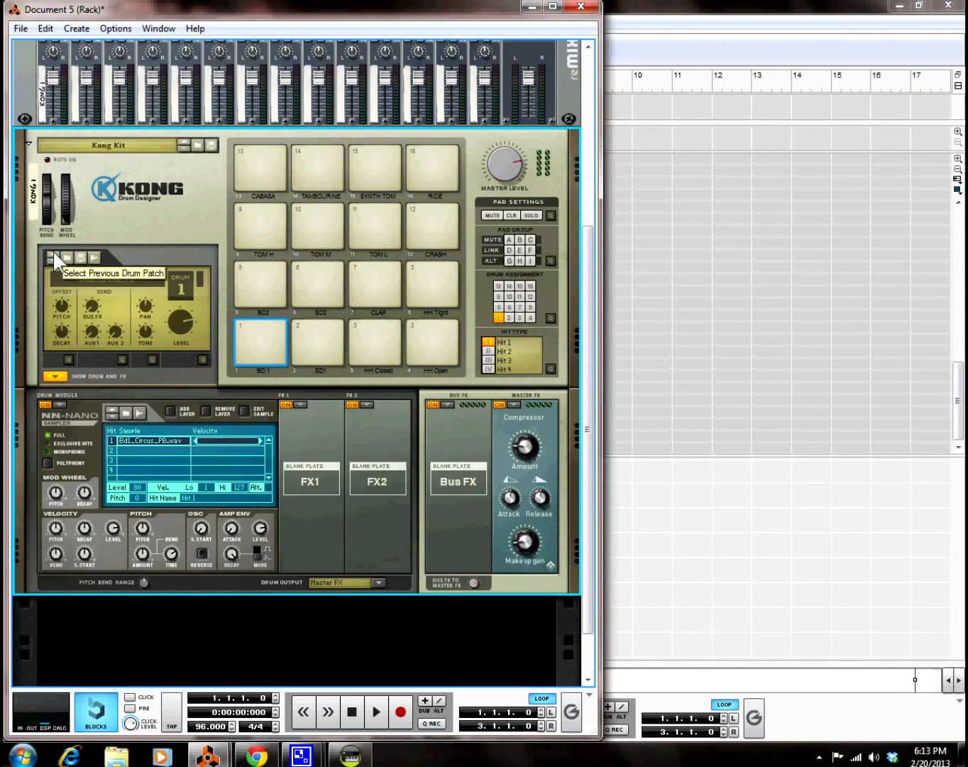
click(54, 252)
click(54, 256)
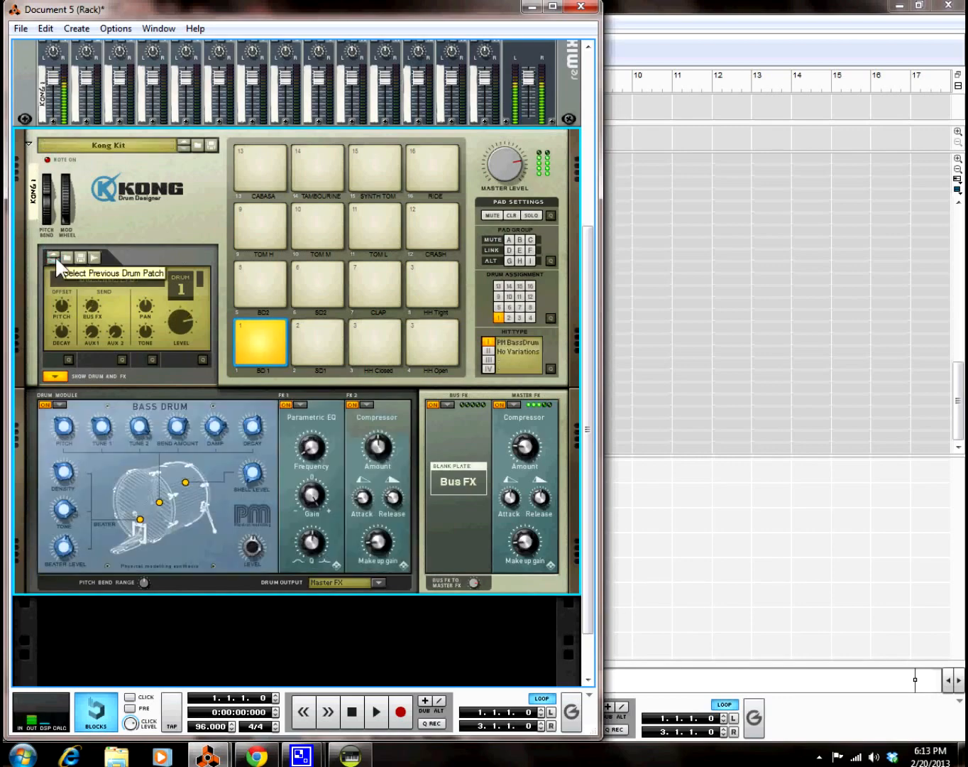
click(54, 260)
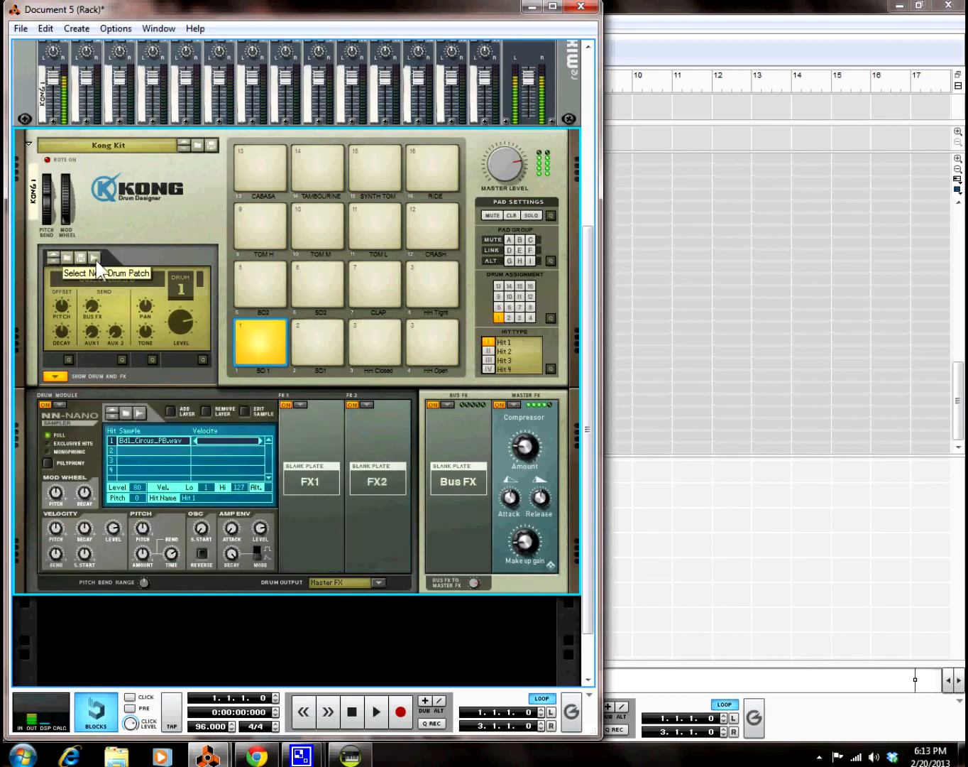
drag(61, 303, 61, 308)
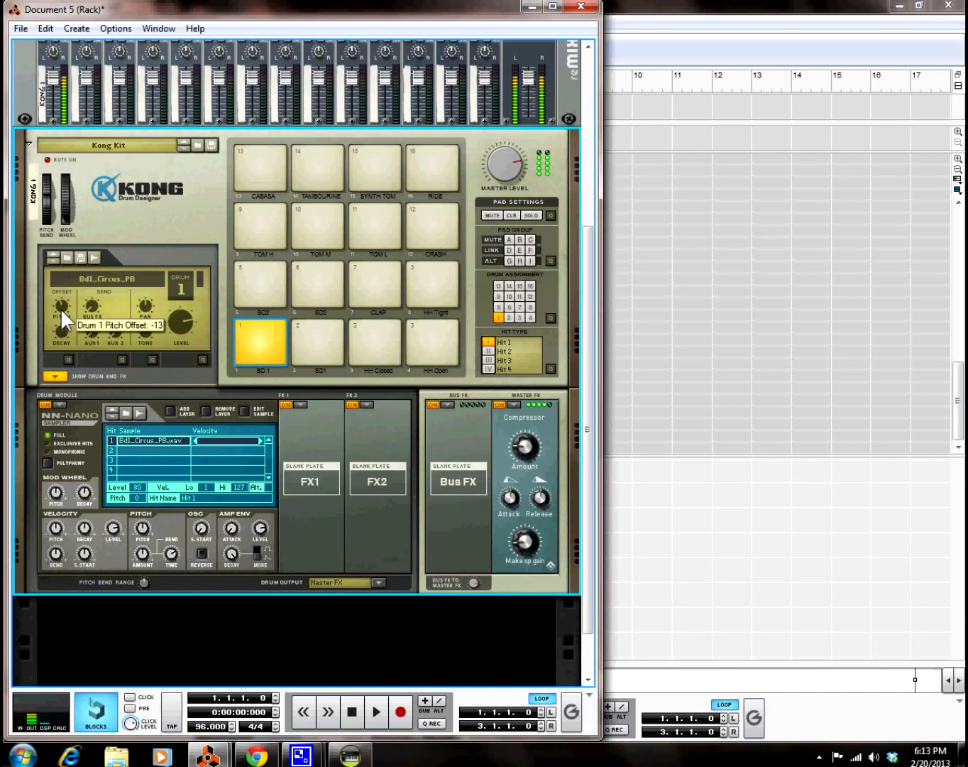
Step: Add a Parametric EQ in drum 1's first effect slot, then bring ACID Pro forward
click(301, 406)
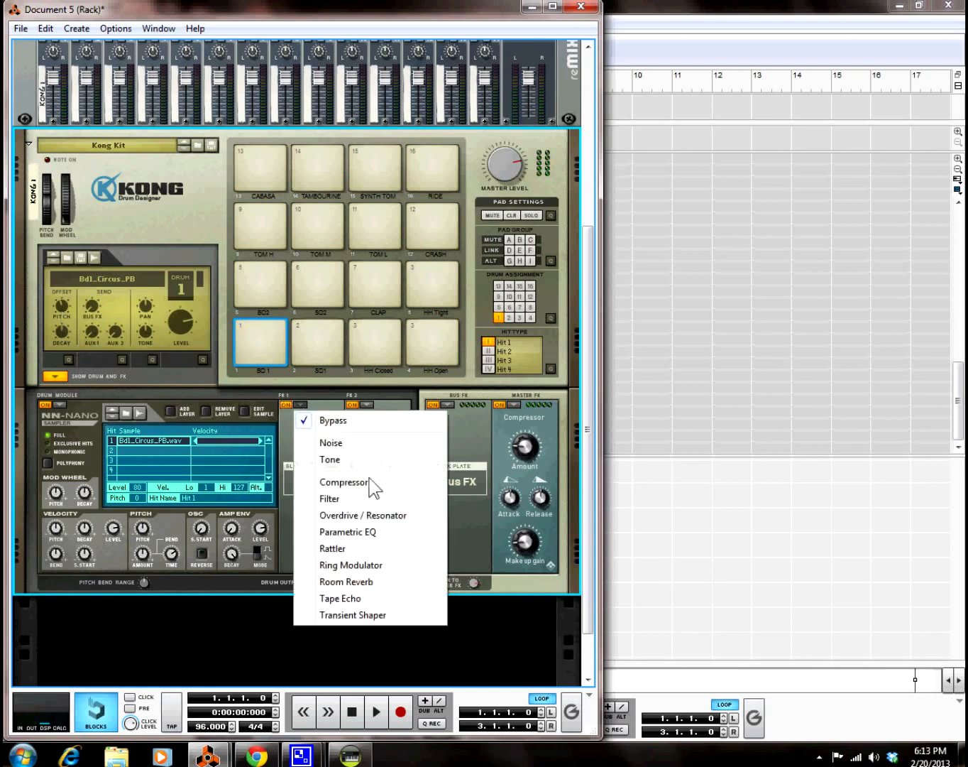
click(376, 536)
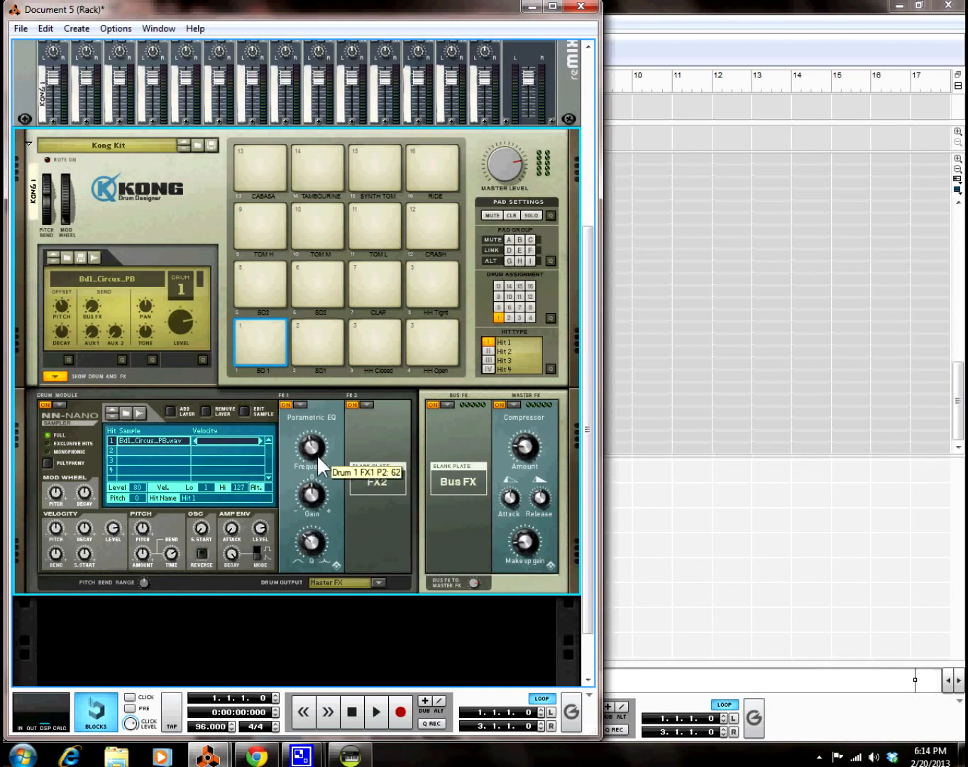
mouse_move(318, 484)
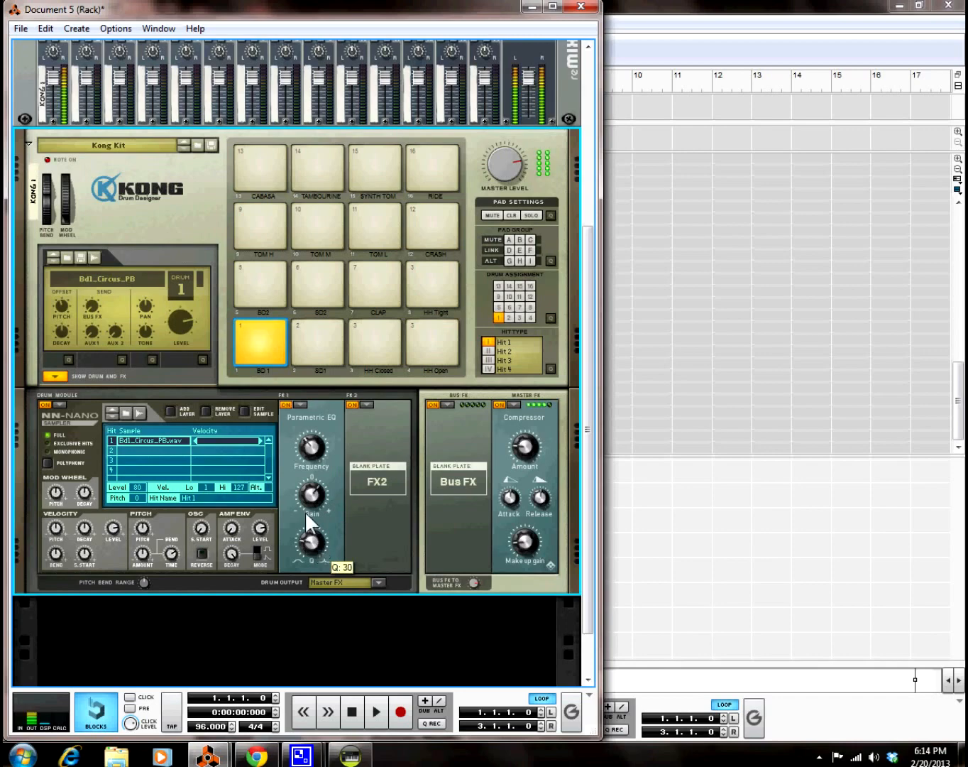
click(350, 754)
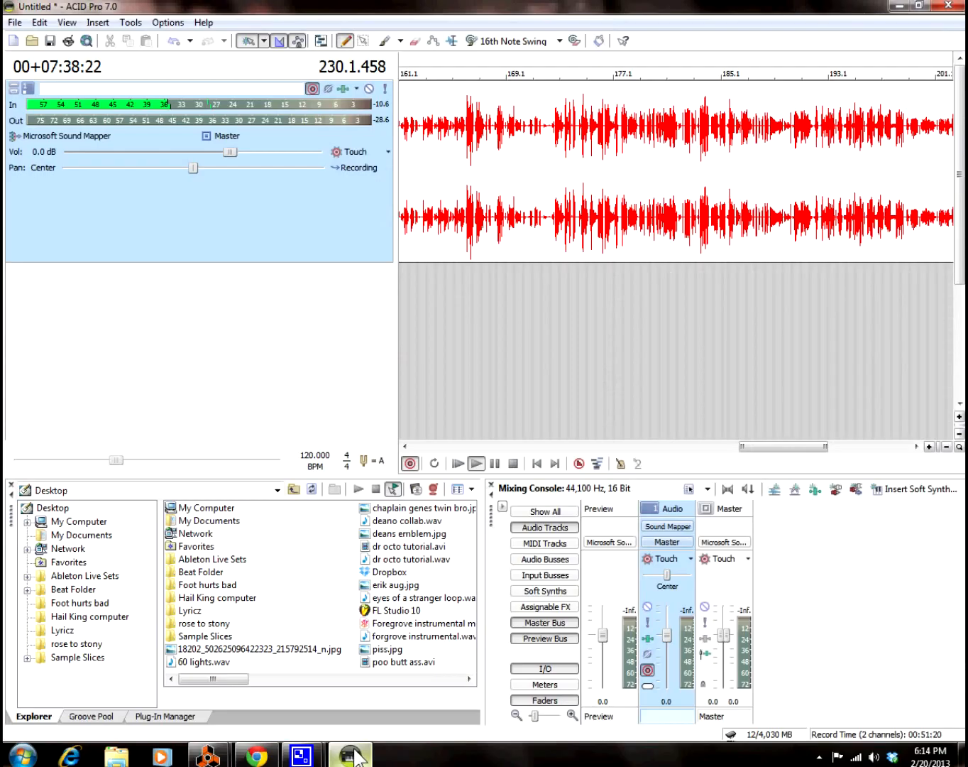
Step: Scroll ACID's timeline to the later part of the take, then return to Reason's Document 5 sequencer
drag(813, 455, 894, 450)
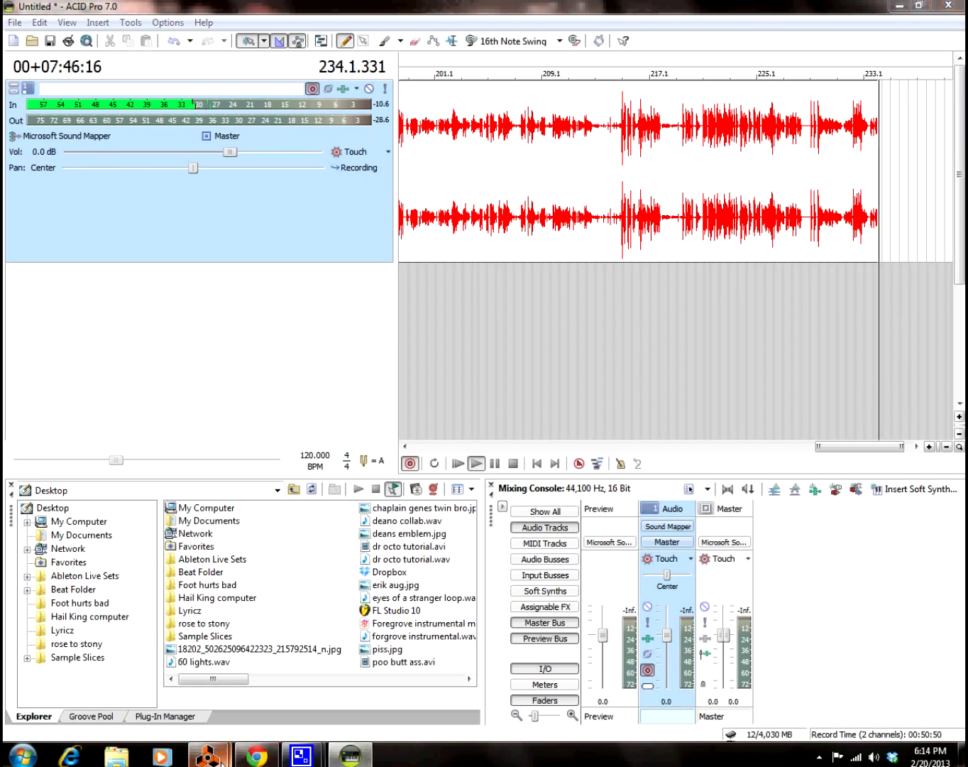
mouse_move(207, 756)
click(272, 705)
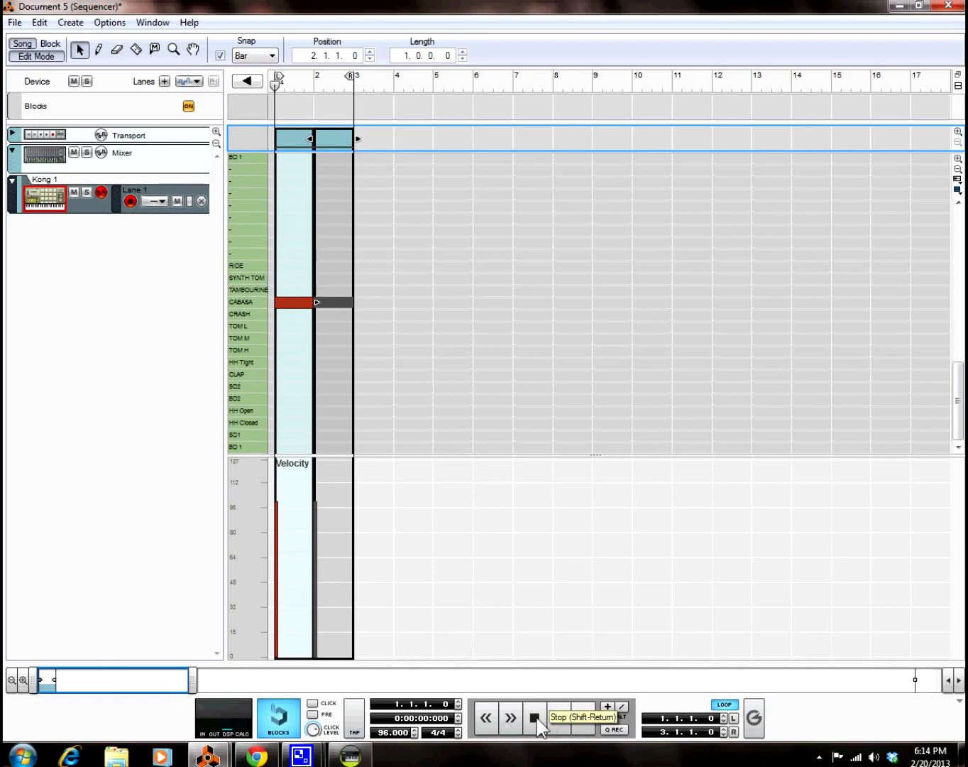
Step: Record a two-bar BD 1 kick pattern with the PRE count-in, then quantize its notes
click(583, 720)
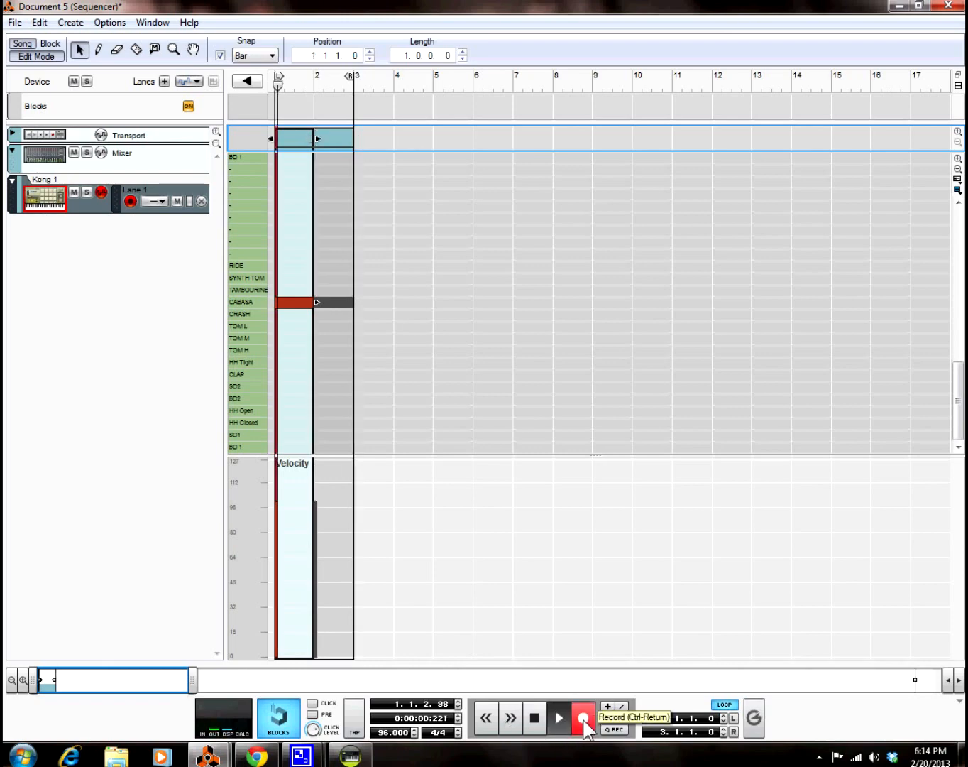
click(536, 718)
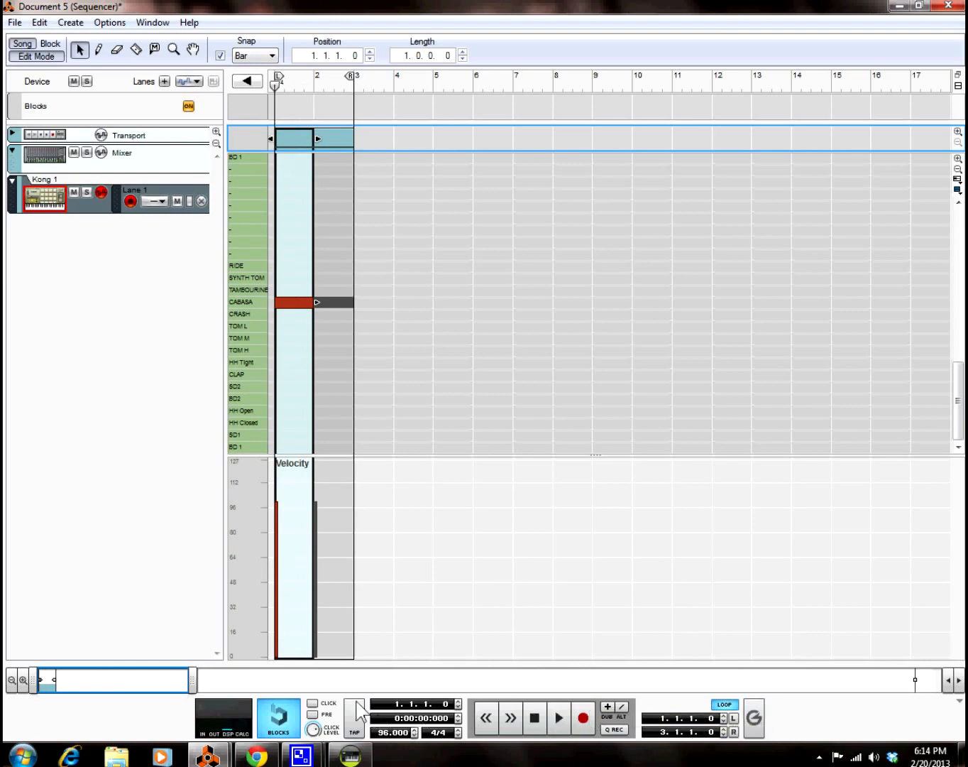
click(313, 713)
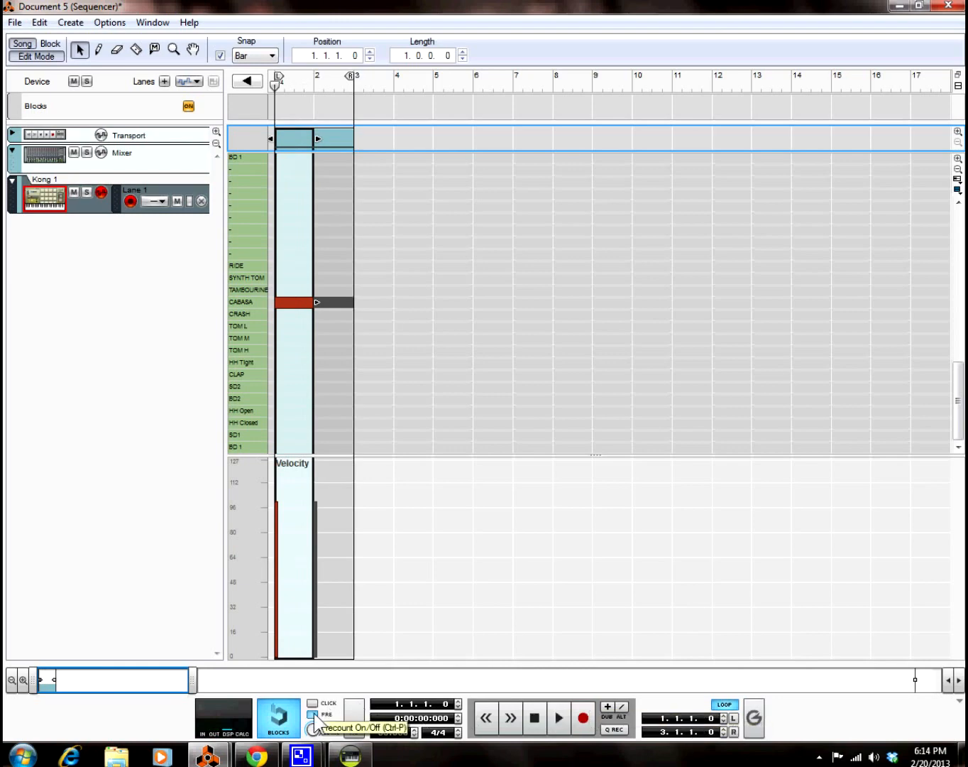
click(583, 720)
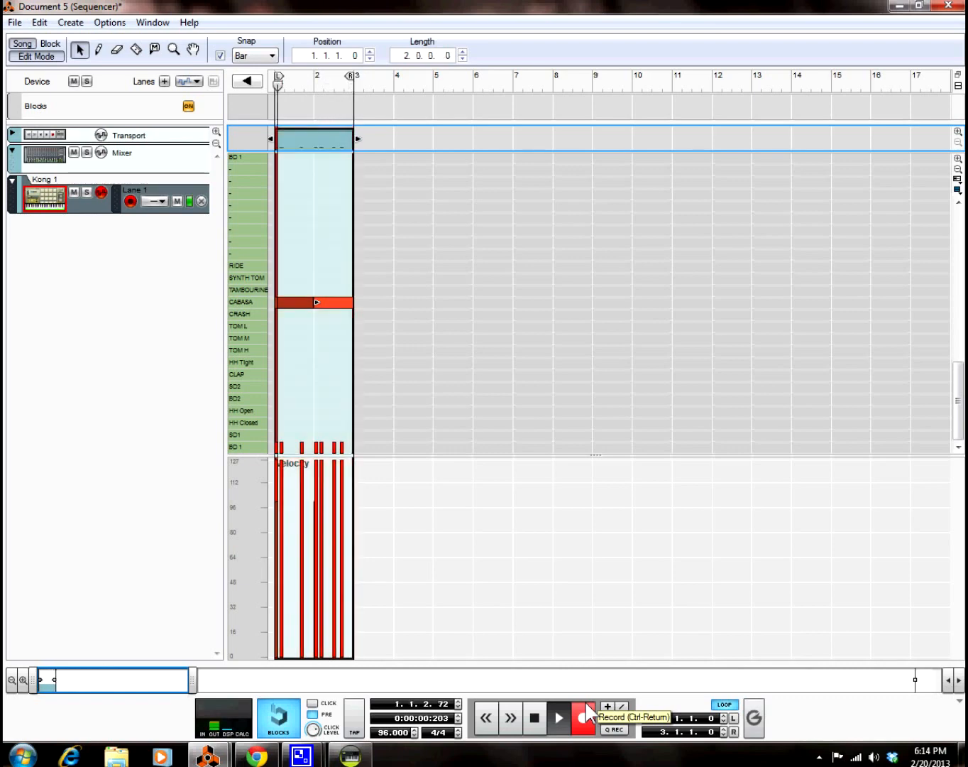
right_click(349, 146)
click(417, 620)
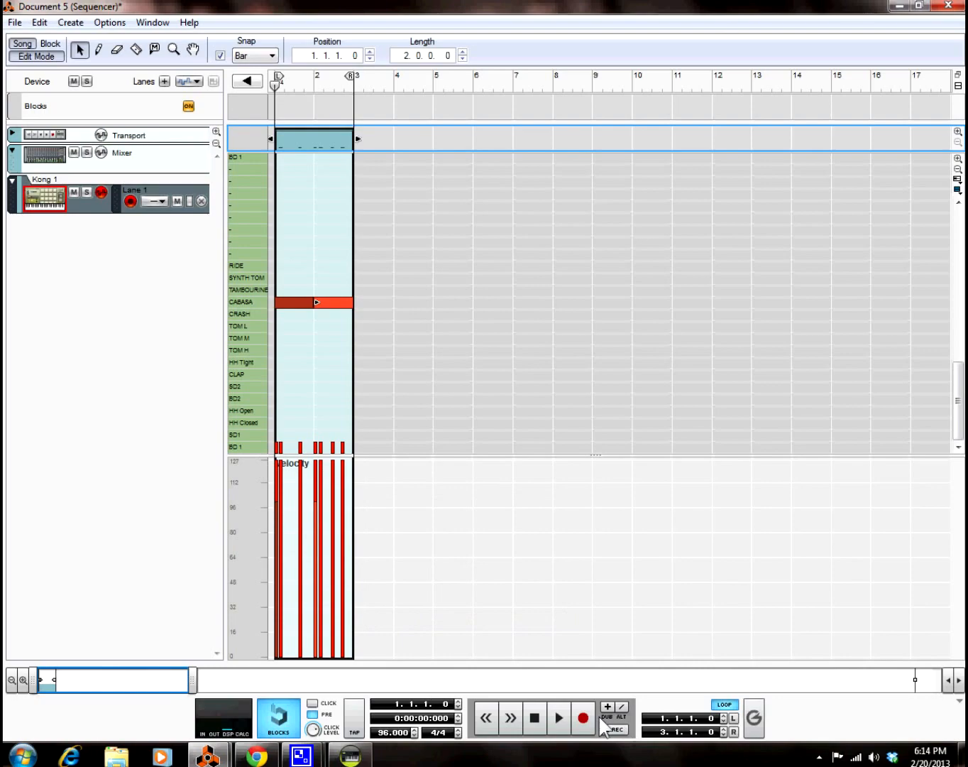
Step: In the Kong rack, select the SD1 snare and browse back through earlier snare patches
mouse_move(207, 755)
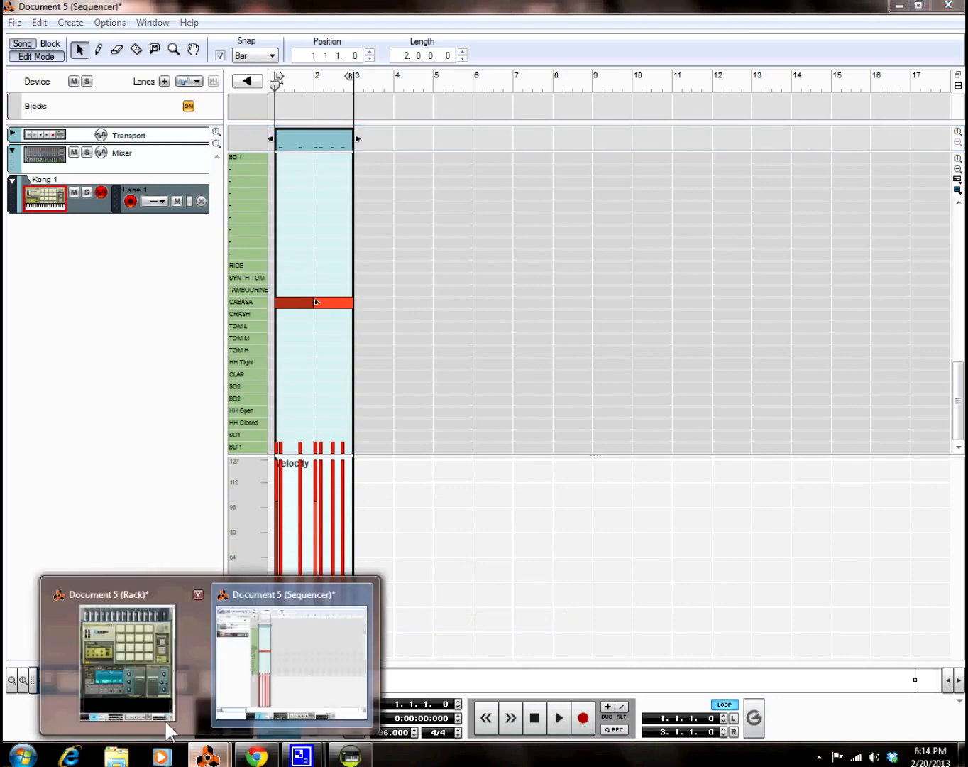
click(149, 700)
click(325, 325)
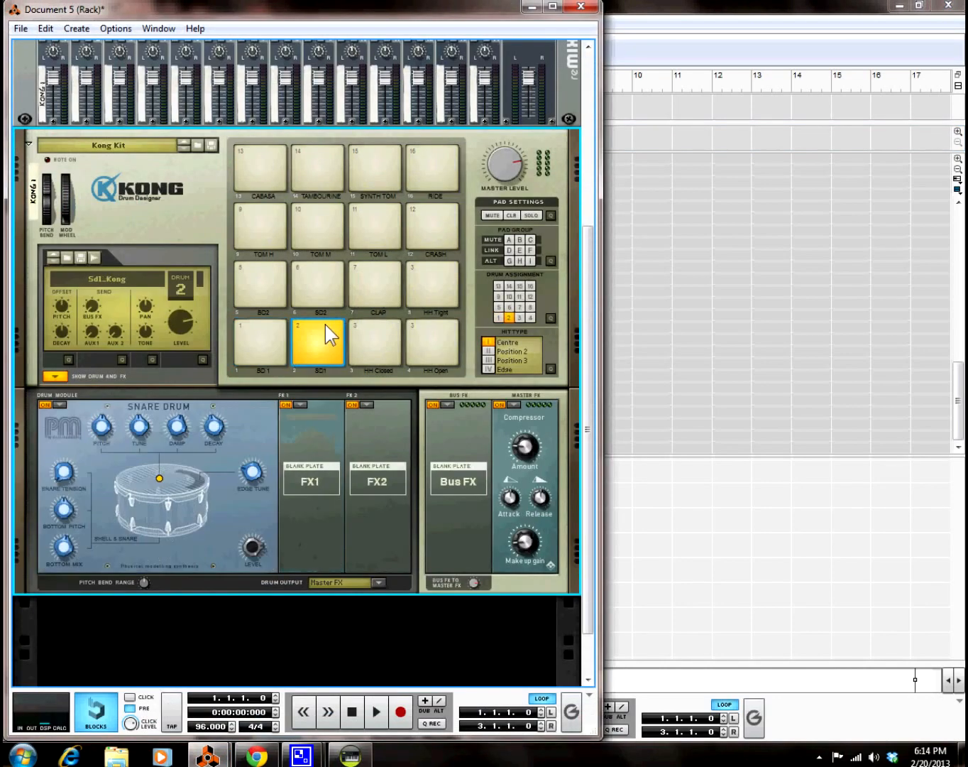
click(52, 257)
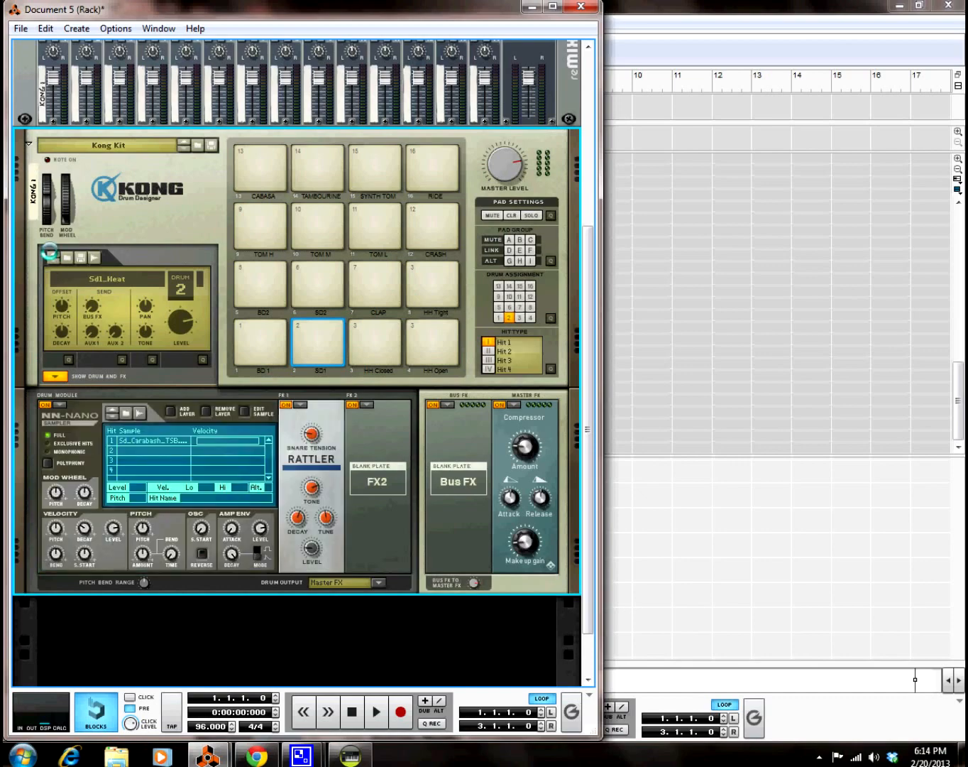
click(50, 254)
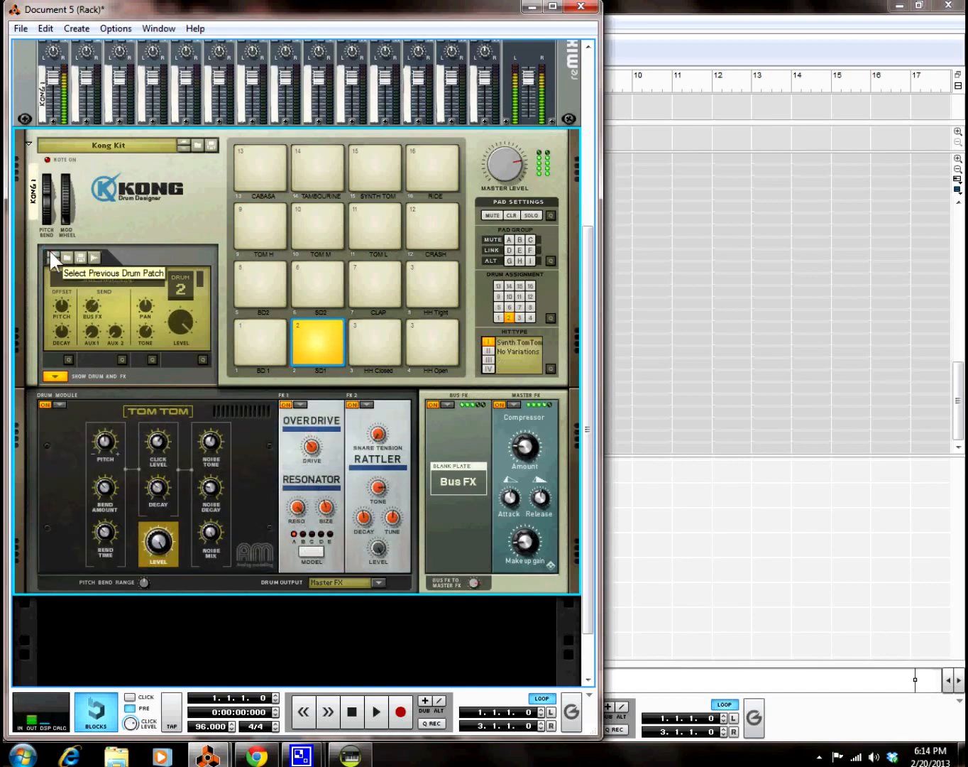
click(50, 255)
click(51, 253)
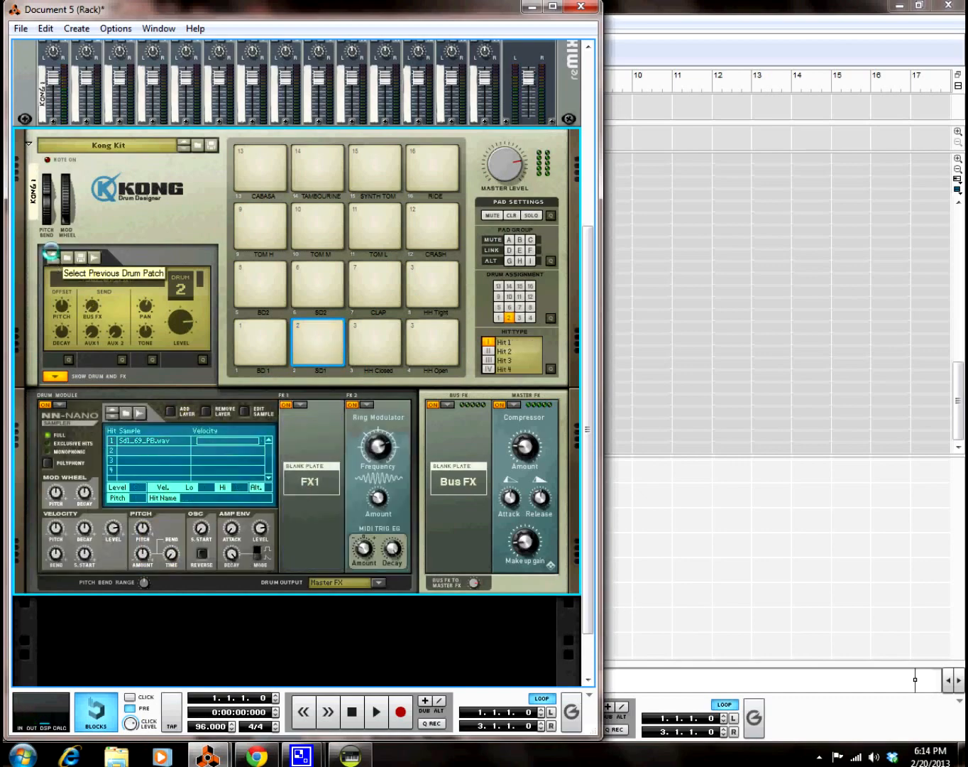
Step: Load the Sd_Wood_TSB patch on drum 2, then set pitch offset -24 and decay -64
click(51, 253)
click(50, 253)
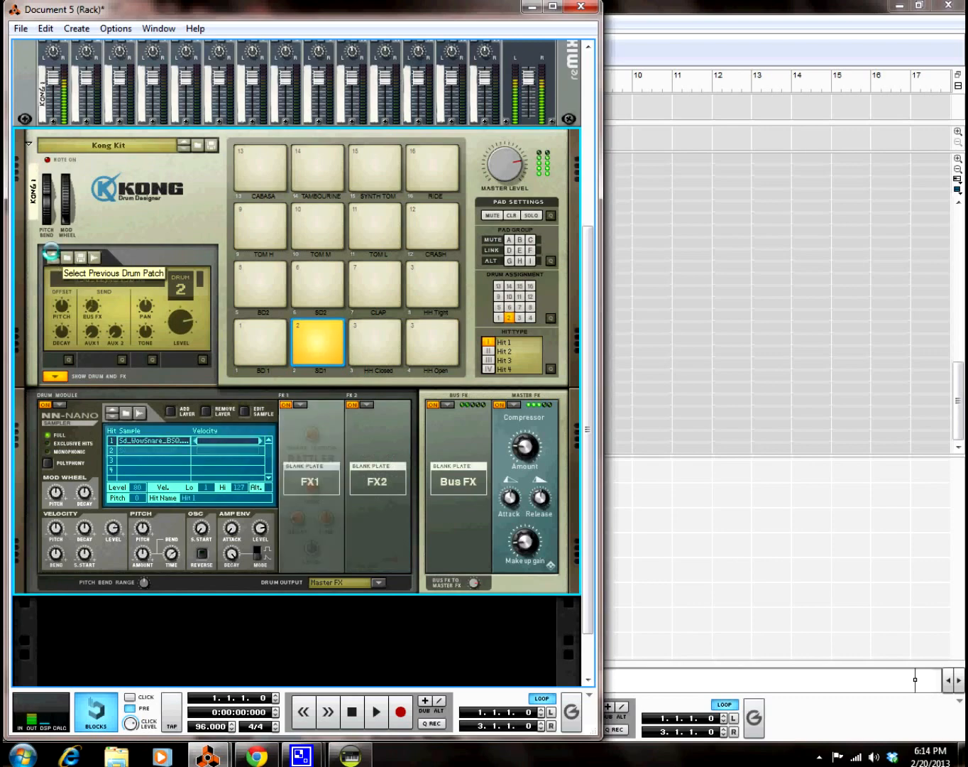
click(50, 252)
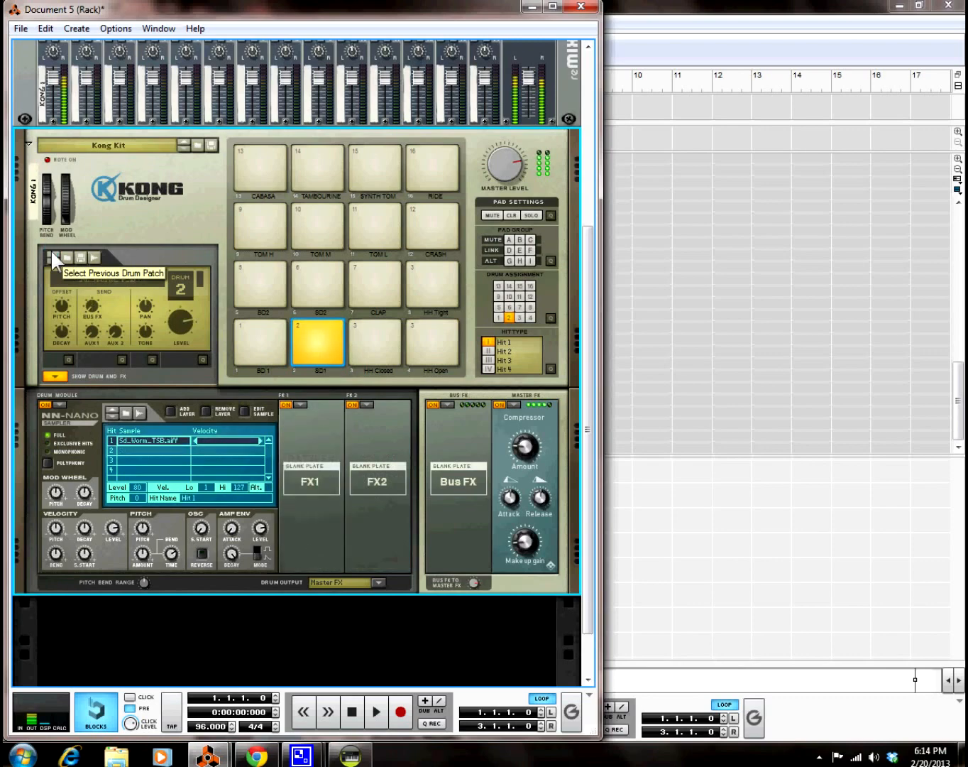
click(51, 252)
click(50, 253)
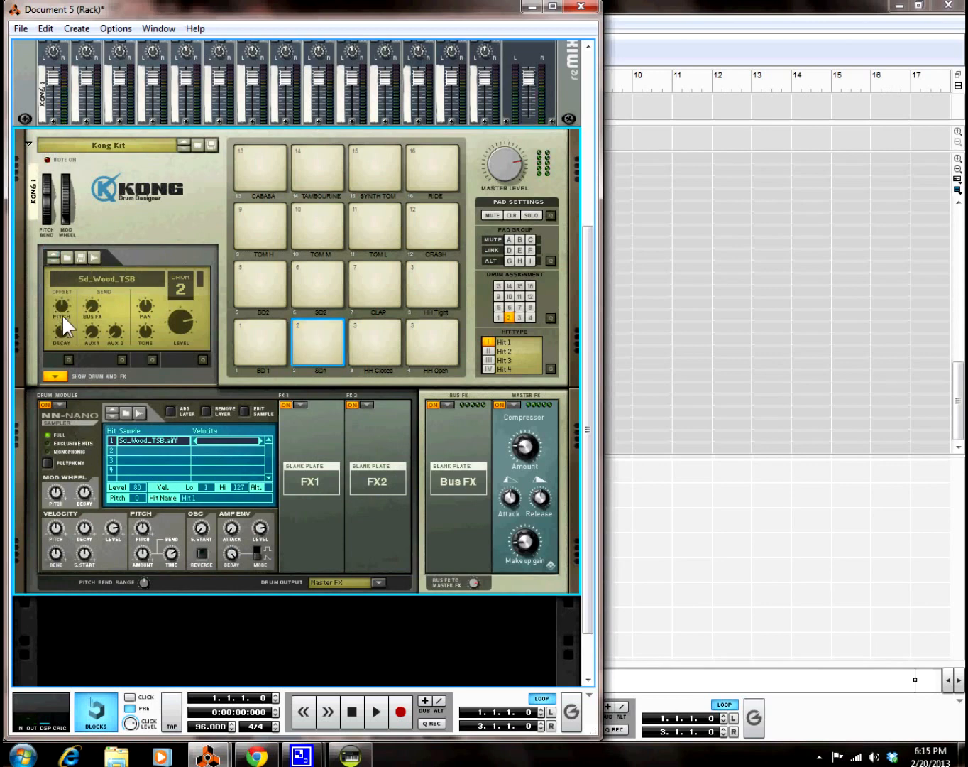
drag(64, 300, 63, 322)
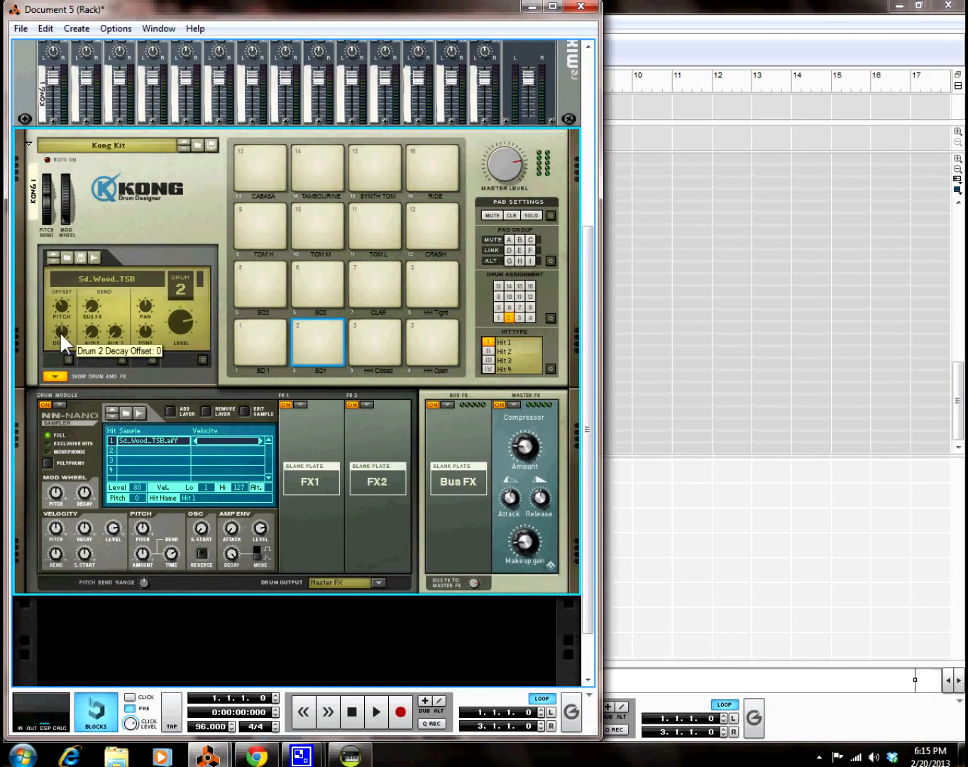
drag(61, 331, 59, 418)
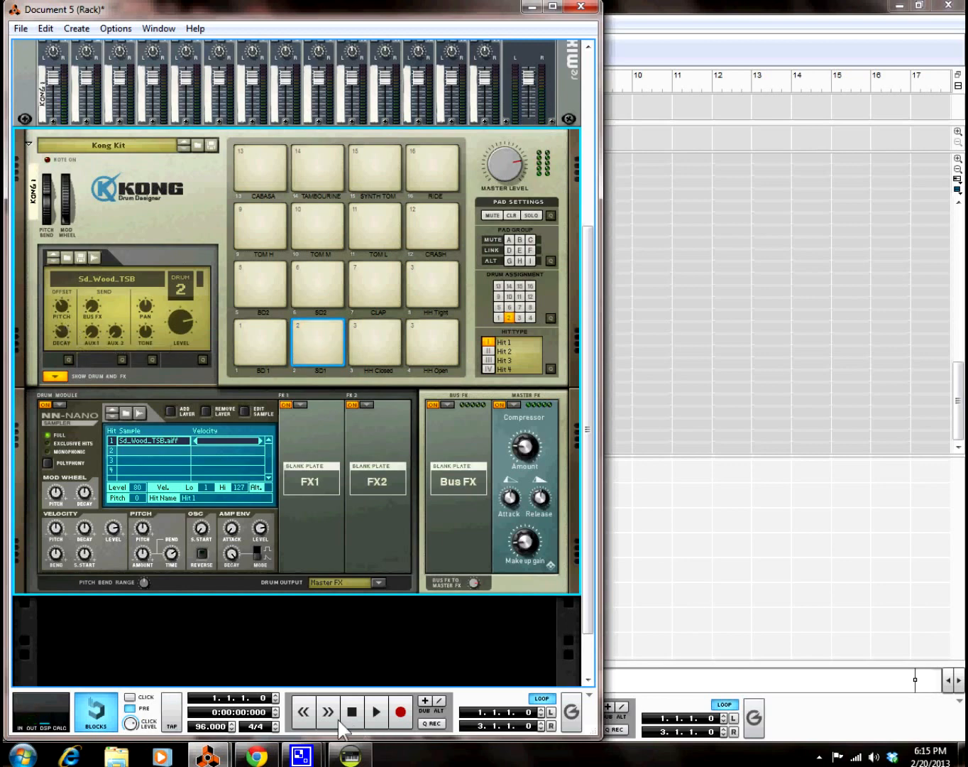
Step: Record a Cabasa note held across the two-bar Kong loop
click(399, 710)
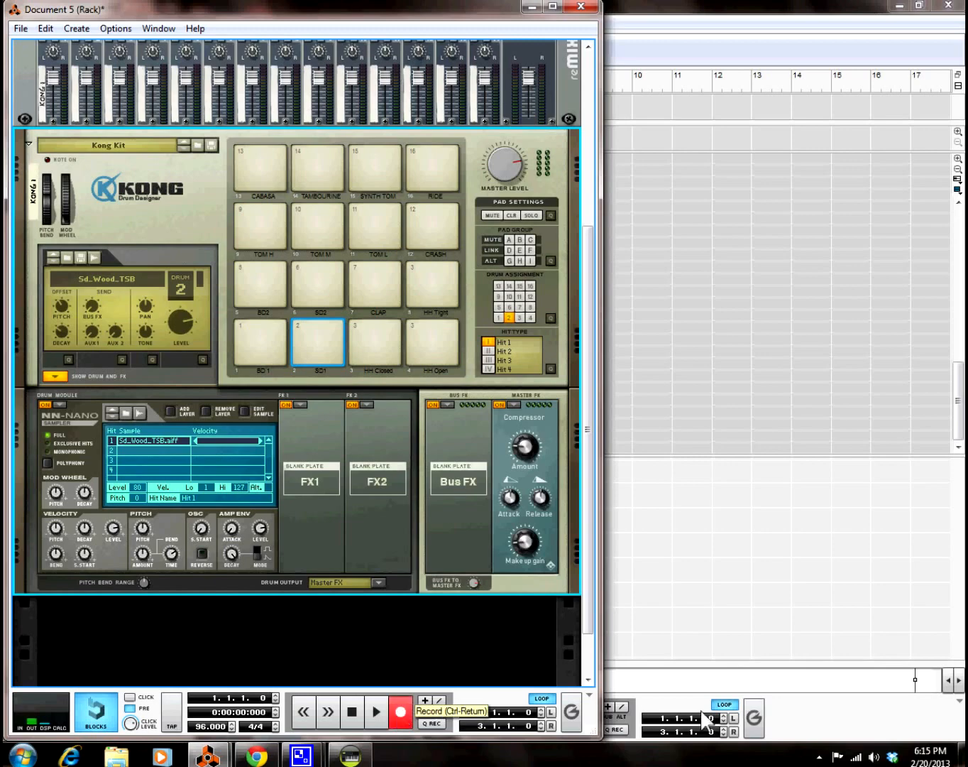
click(817, 721)
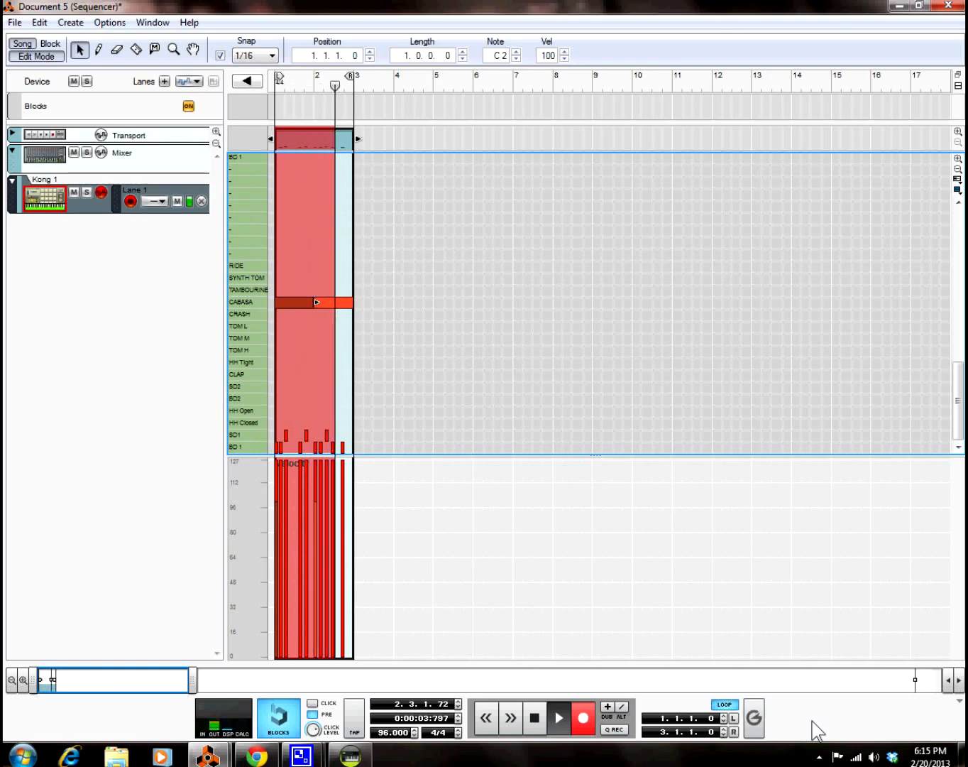
key(space)
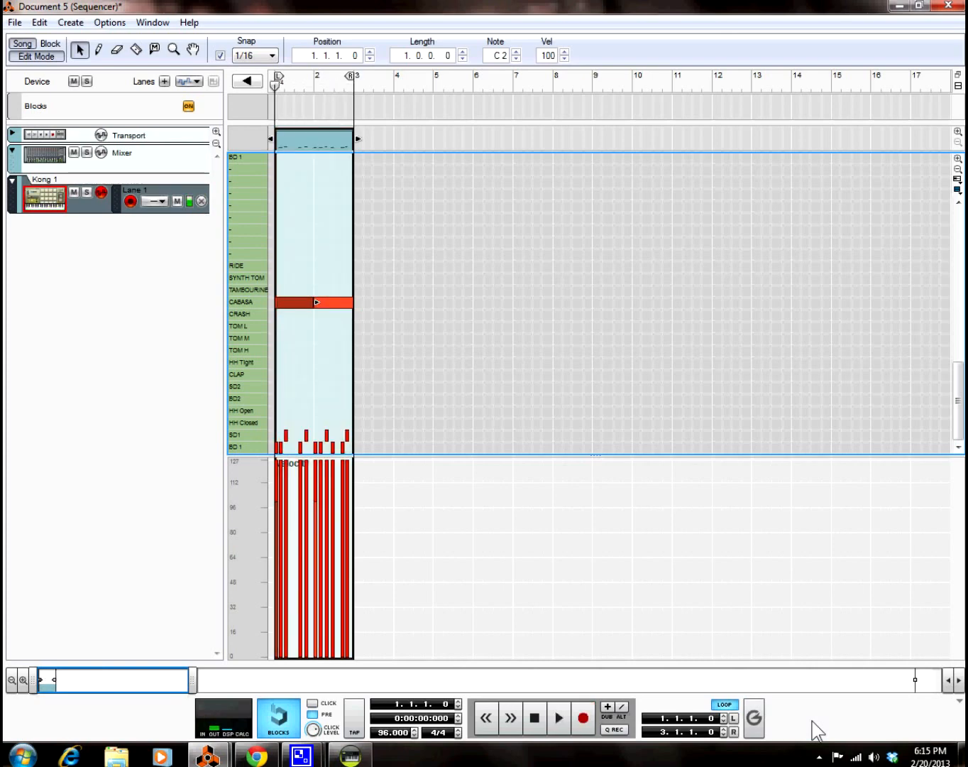
right_click(291, 139)
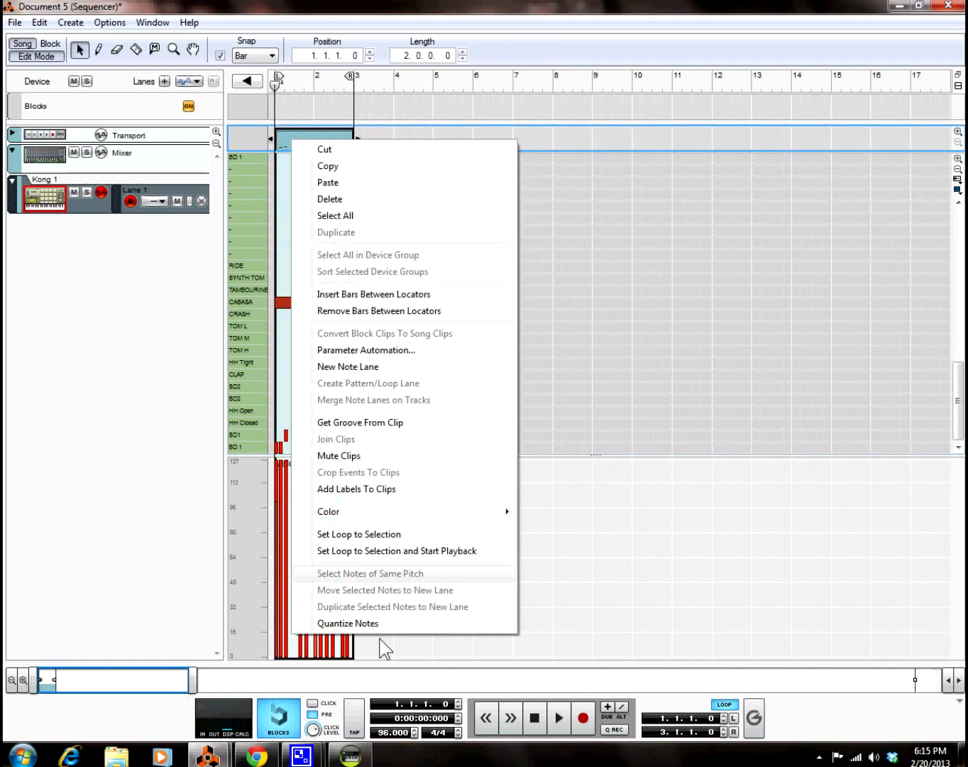
key(Escape)
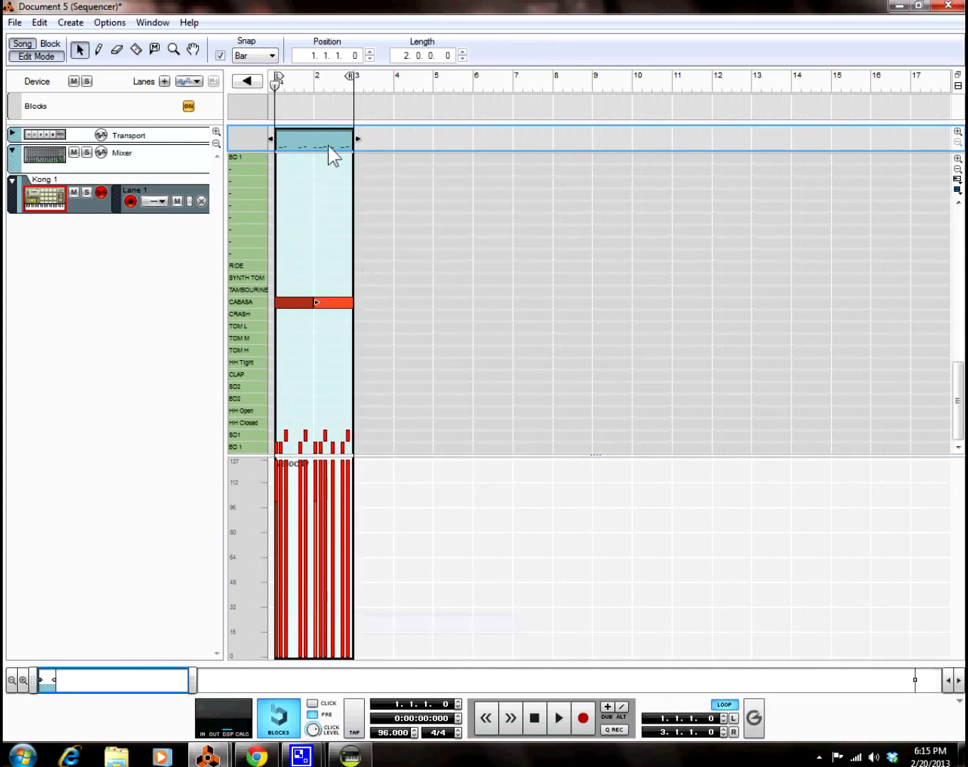
Step: Play back the loop, zoom in and select the kick note near the loop's end
key(space)
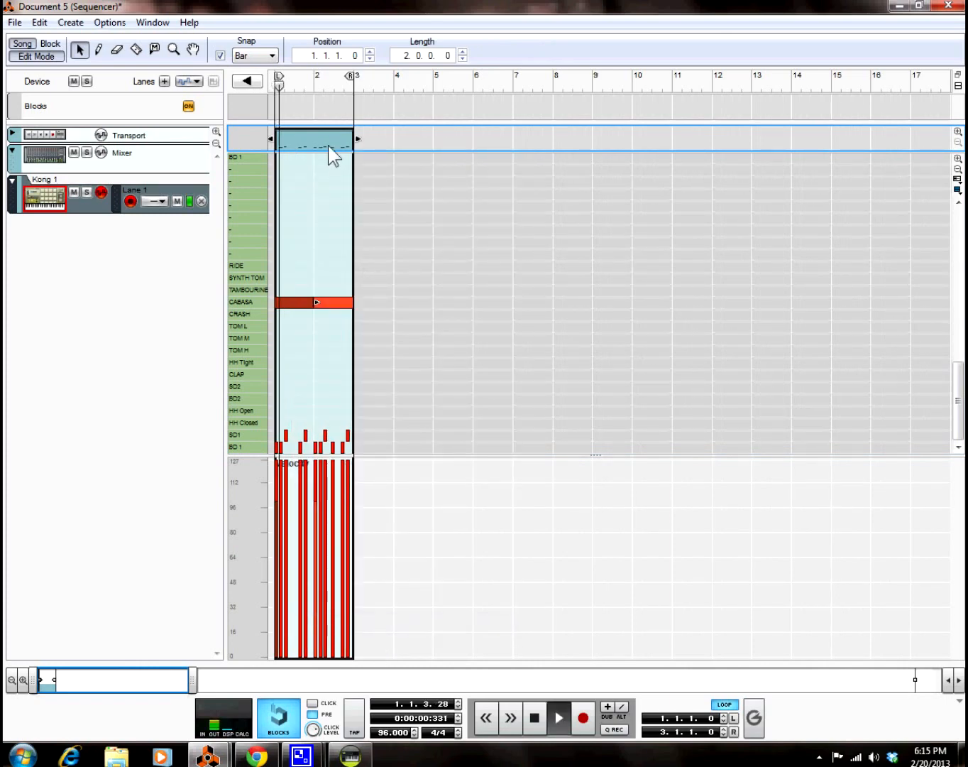
drag(190, 681, 76, 684)
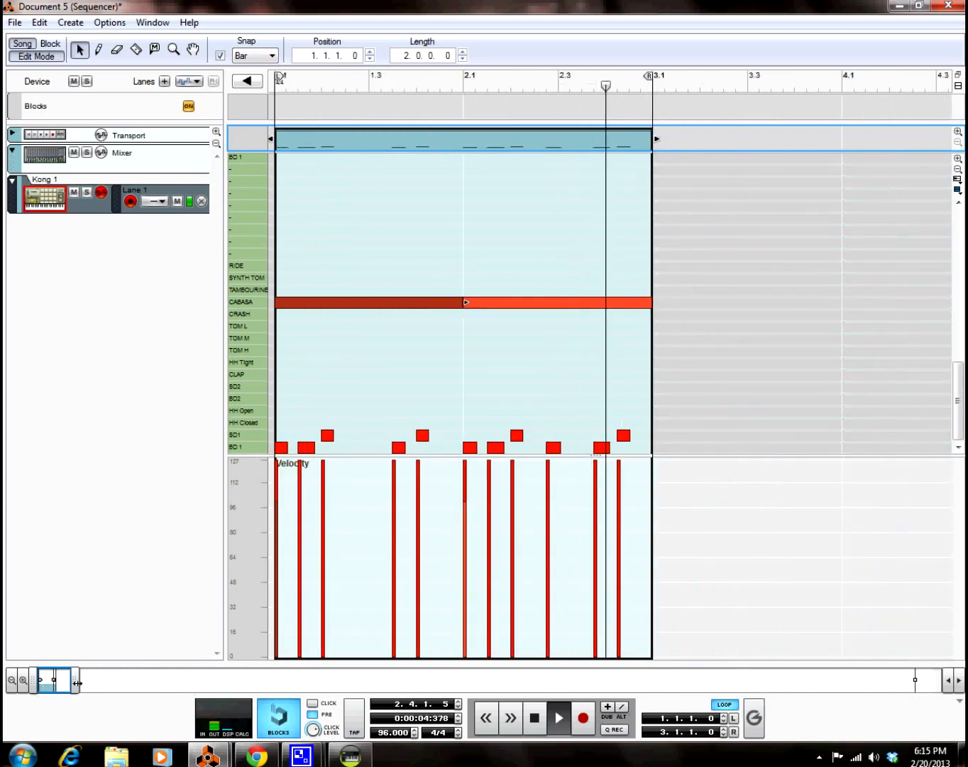
click(617, 428)
drag(635, 404, 598, 452)
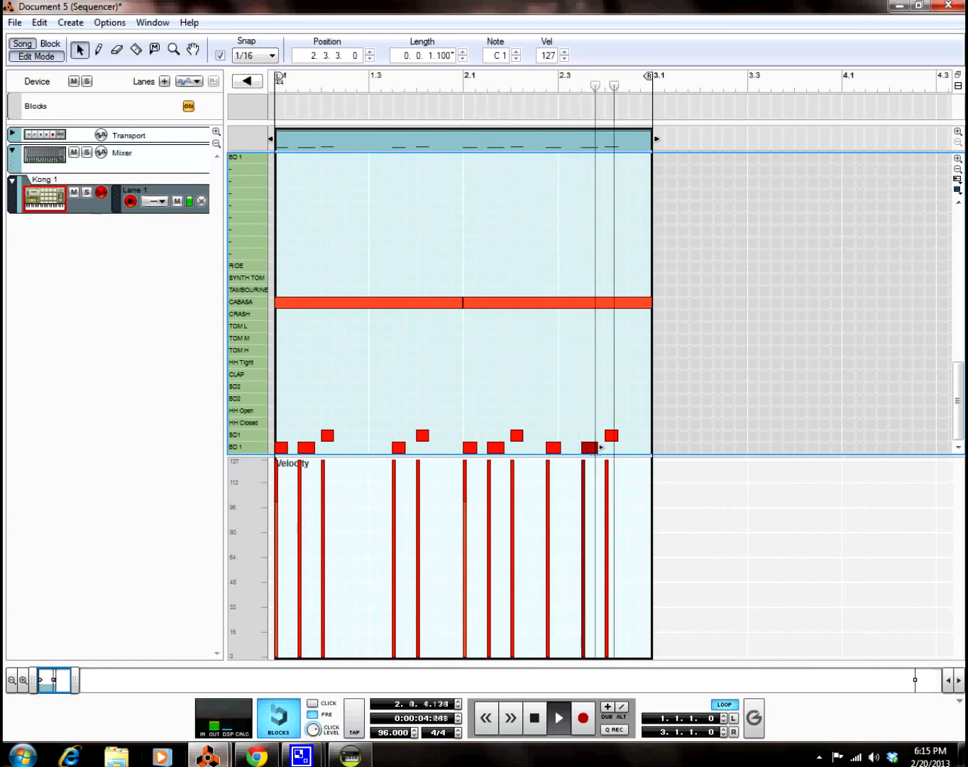
mouse_move(208, 754)
click(157, 703)
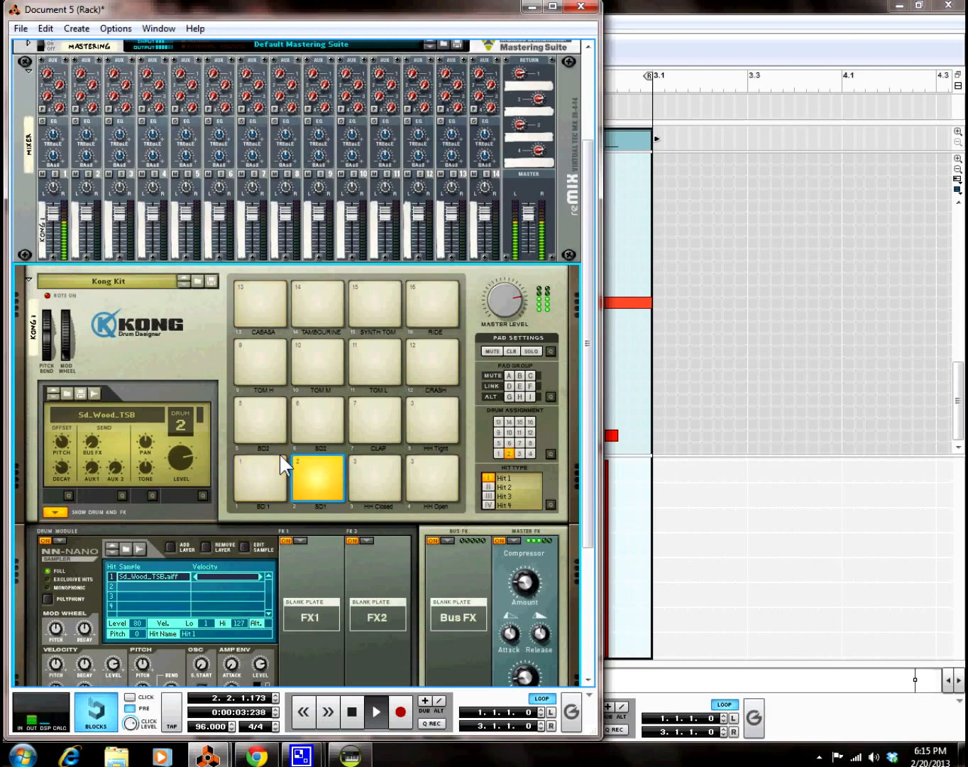
Step: Show Kong drum 13's settings with its Filter and Parametric EQ slots, then bring the sequencer forward
click(258, 307)
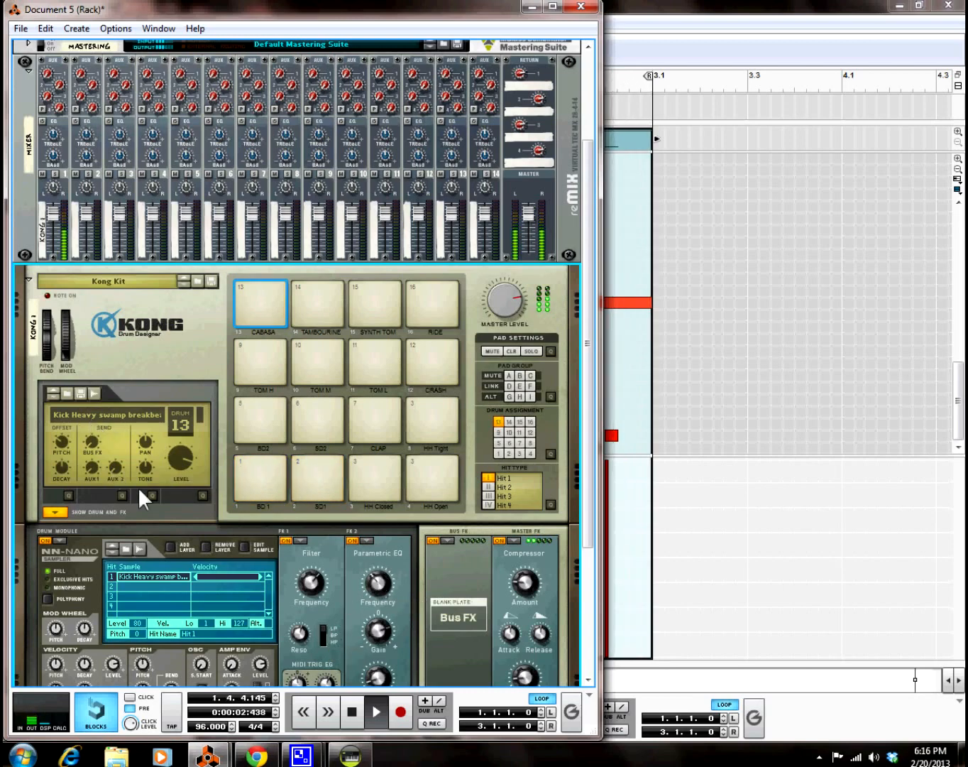
scroll(143, 487, down, 2)
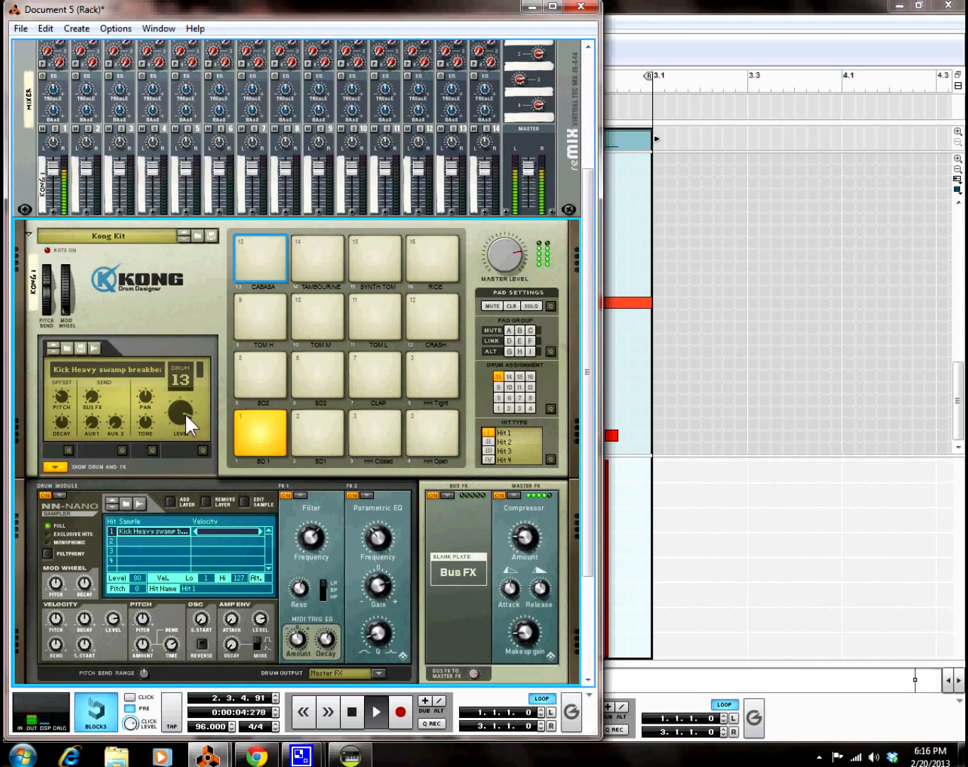
click(719, 523)
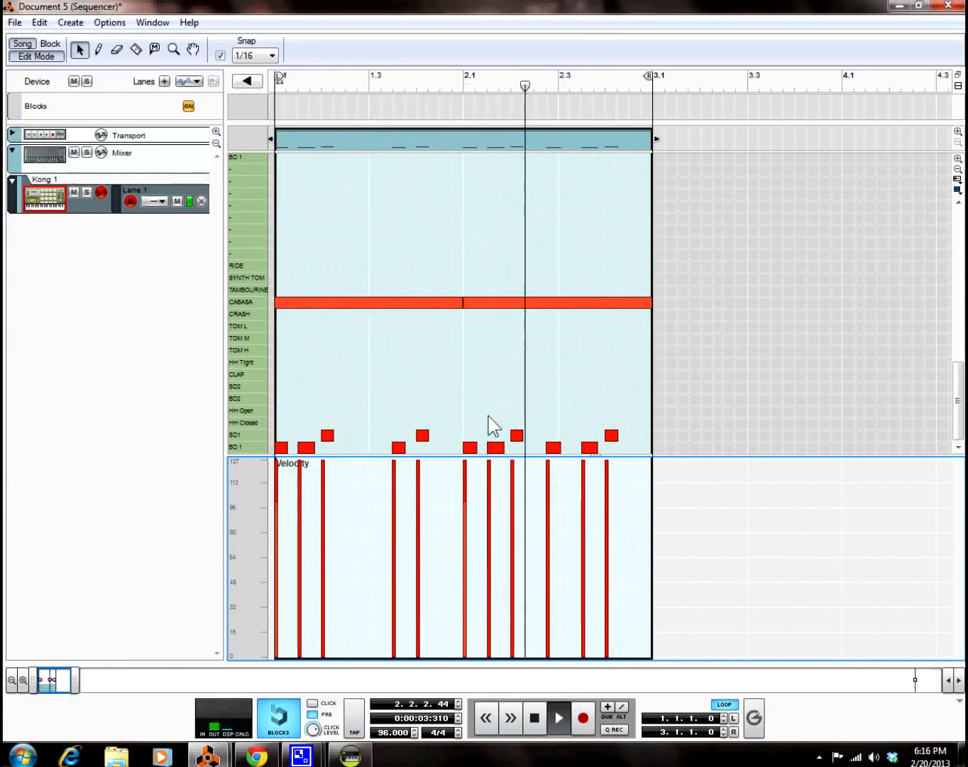
Step: Delete the BD 1 kick note at 2.2.4 and bring the rack back to the front
mouse_move(551, 420)
mouse_down()
mouse_move(555, 447)
mouse_move(556, 439)
mouse_up()
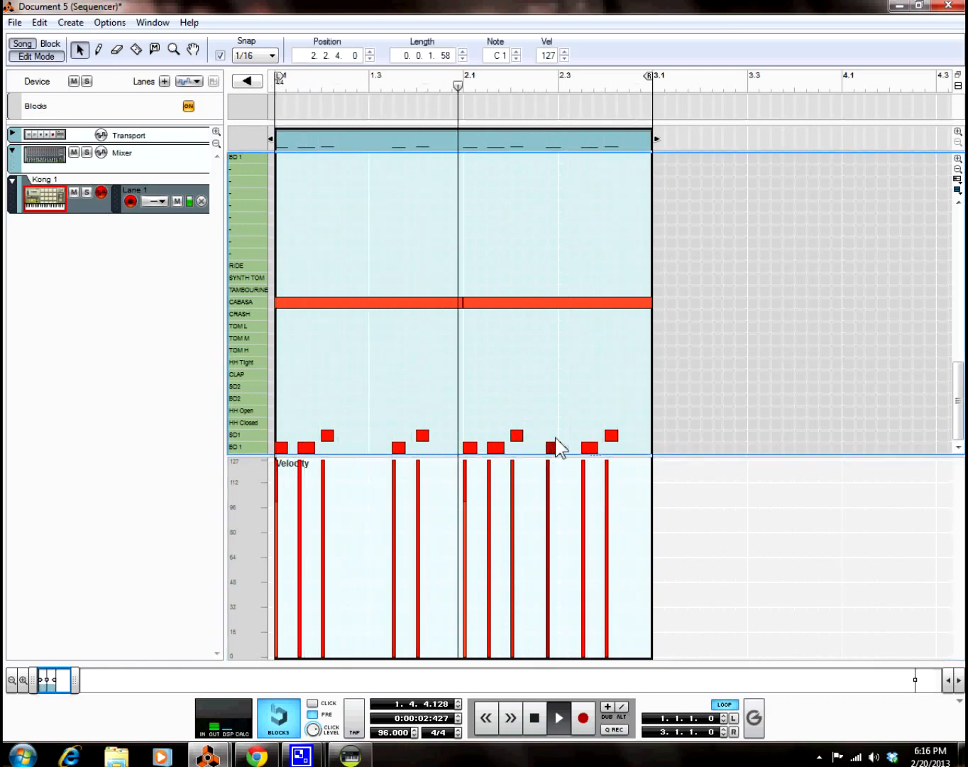
key(Delete)
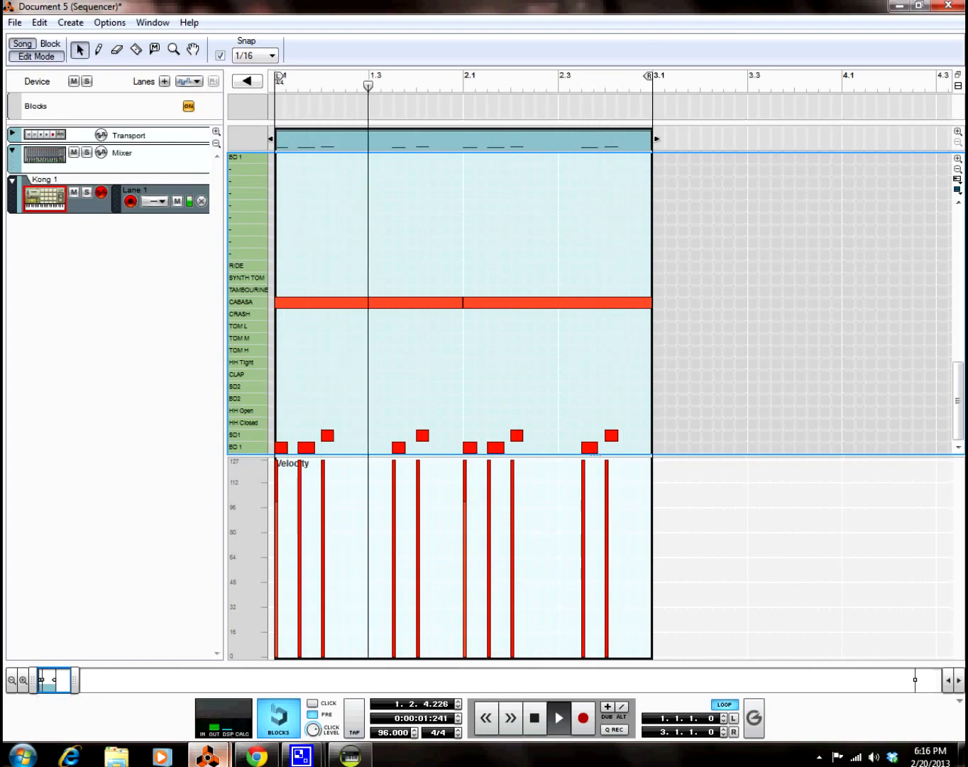
mouse_move(207, 755)
click(160, 698)
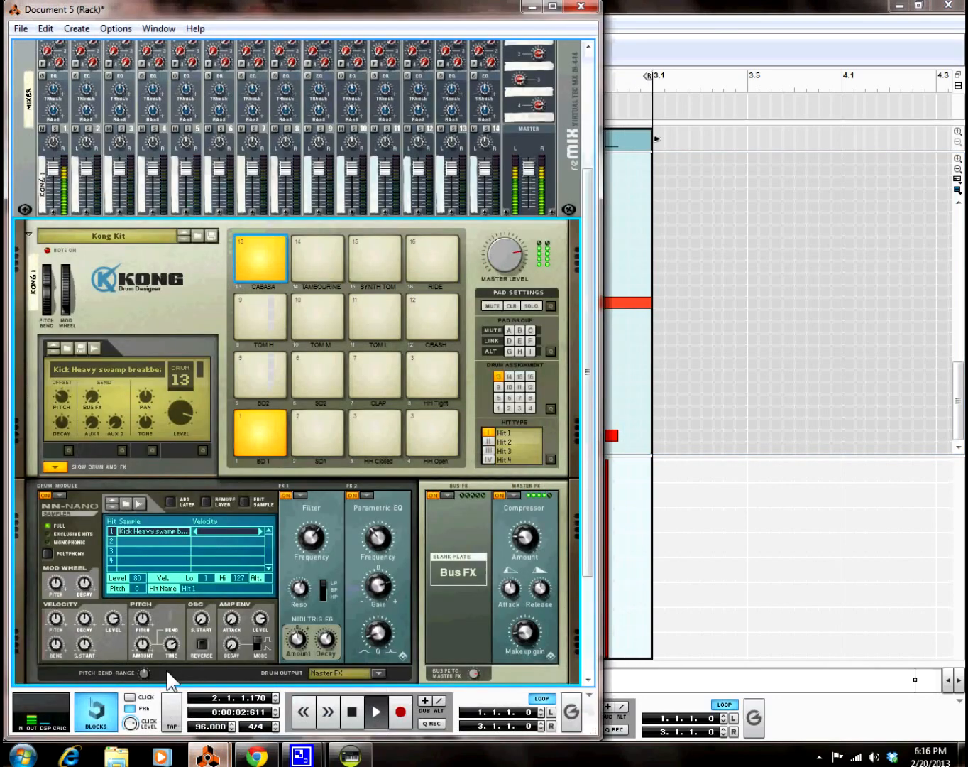
Step: Turn off drum 13's Filter effect and save Kick Heavy swamp breakbeat 2.wav from the sample editor
click(286, 495)
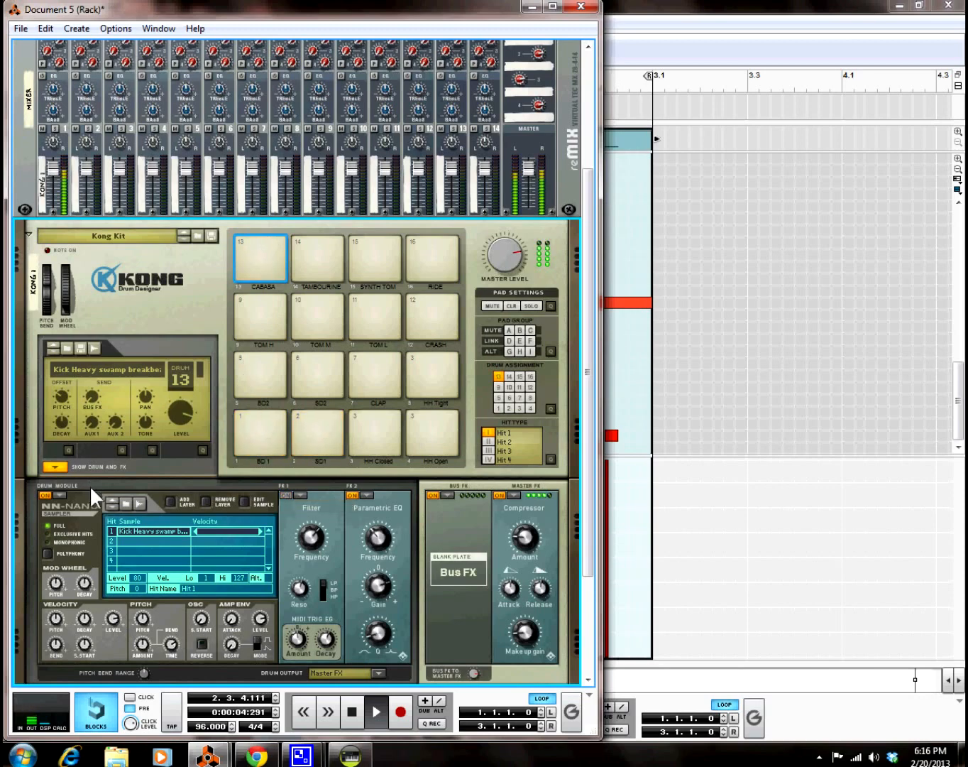
click(241, 499)
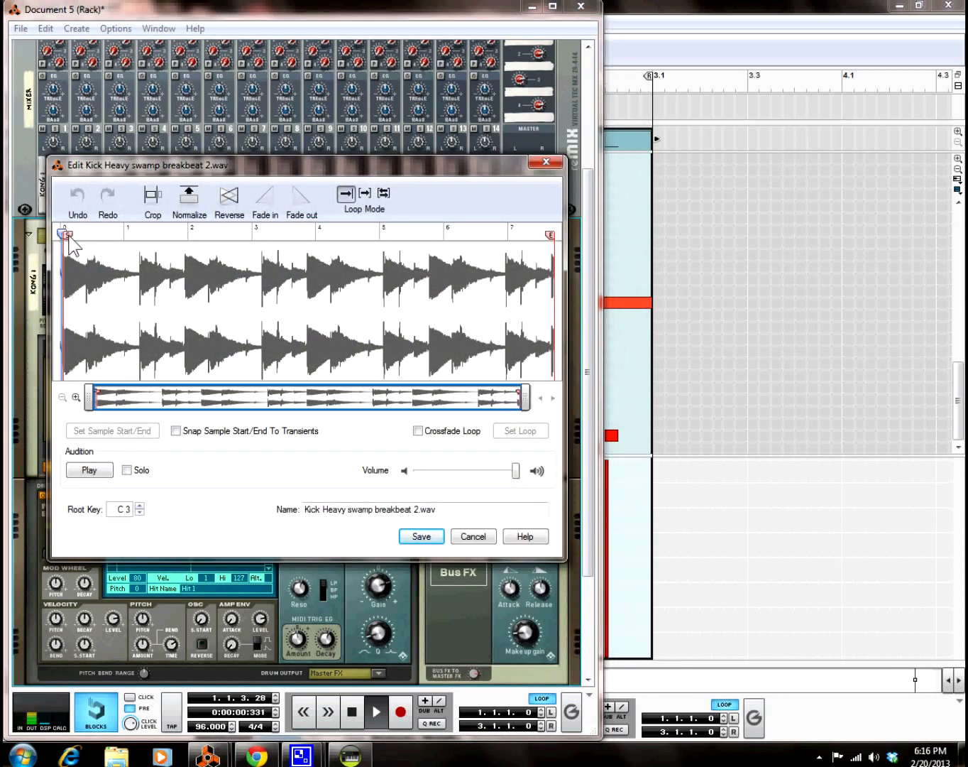
click(420, 536)
double_click(352, 712)
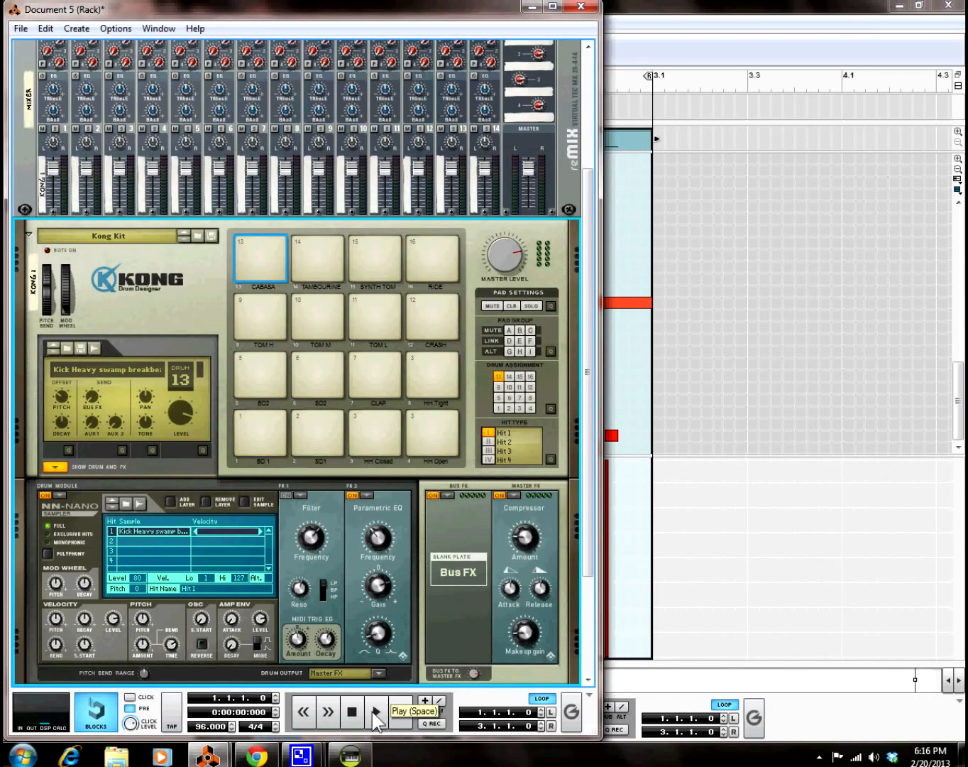
Step: Play the loop and switch on both drum 13's Filter and Parametric EQ effects
click(373, 712)
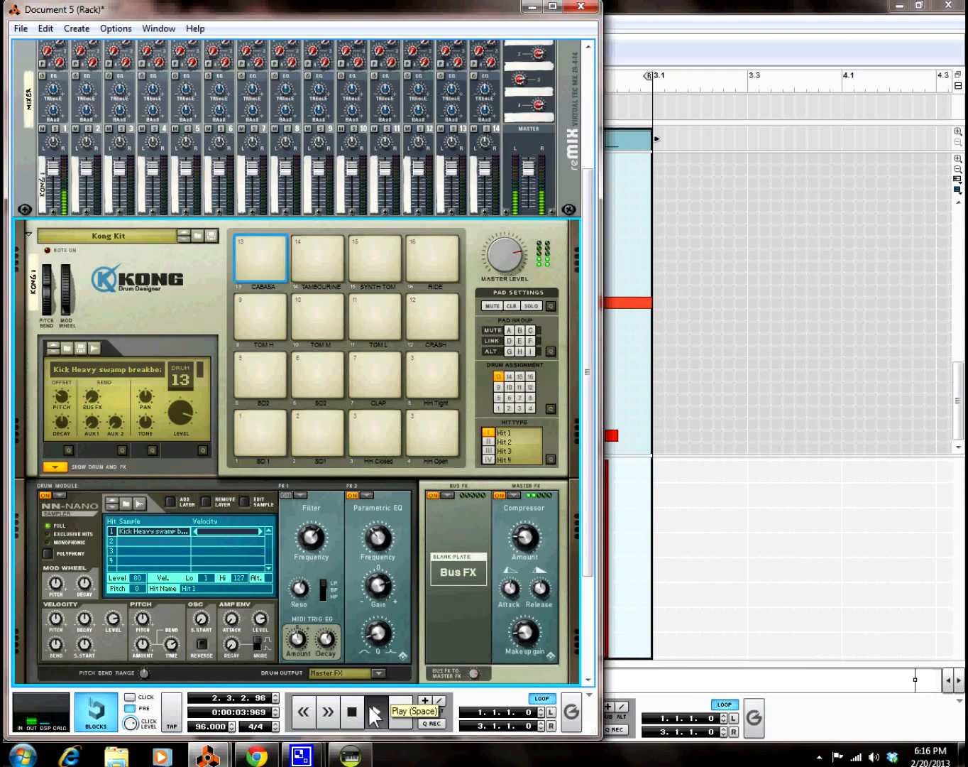
click(286, 495)
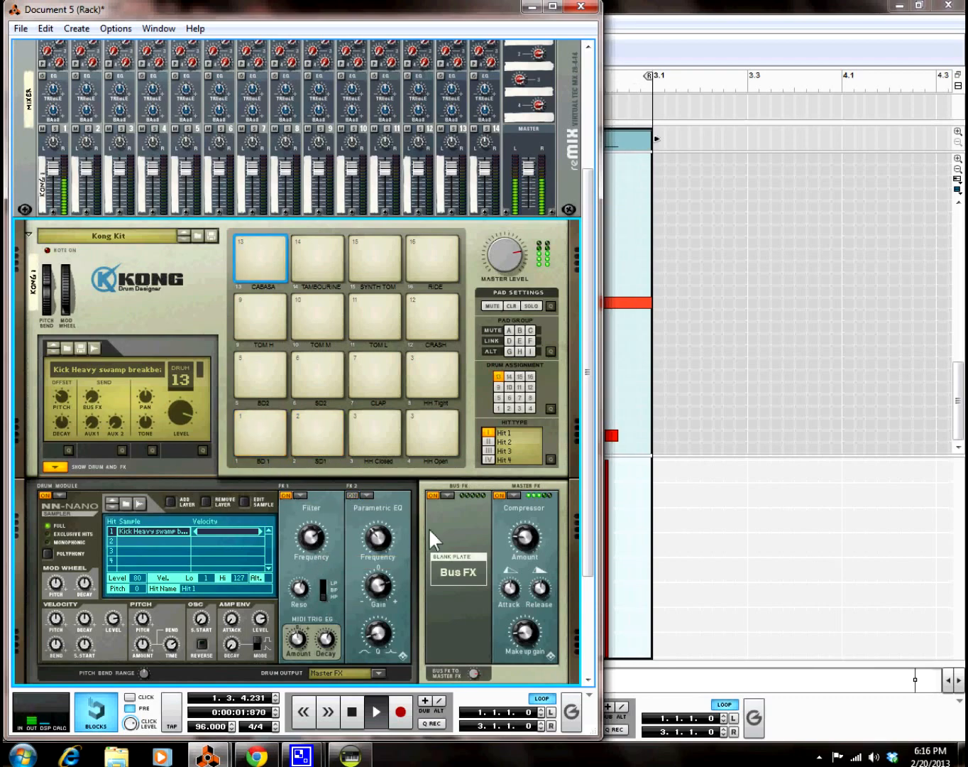
click(287, 493)
click(287, 493)
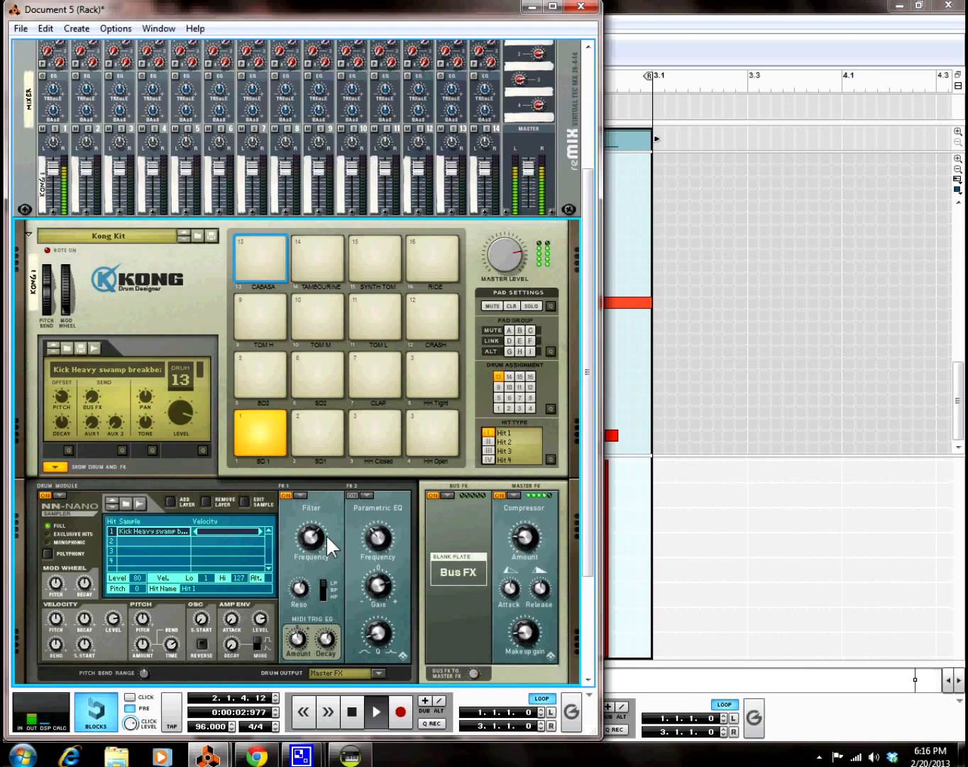
click(351, 494)
Step: Lower drum 13's level to 111 during playback, then stop and return to the start
click(351, 712)
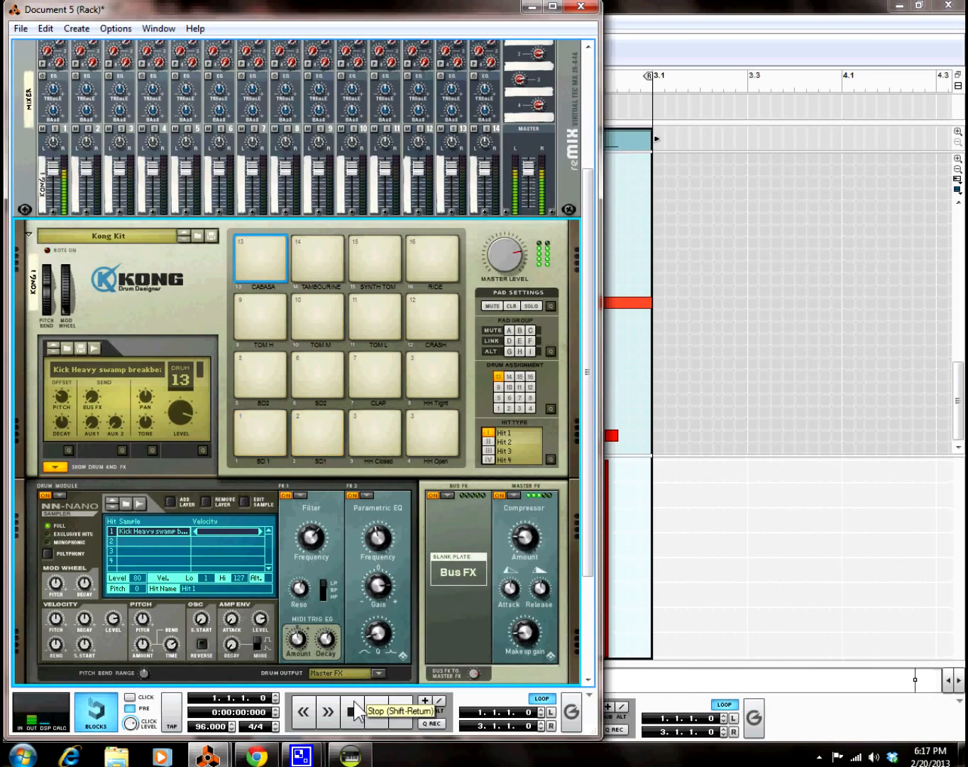
click(352, 709)
click(371, 704)
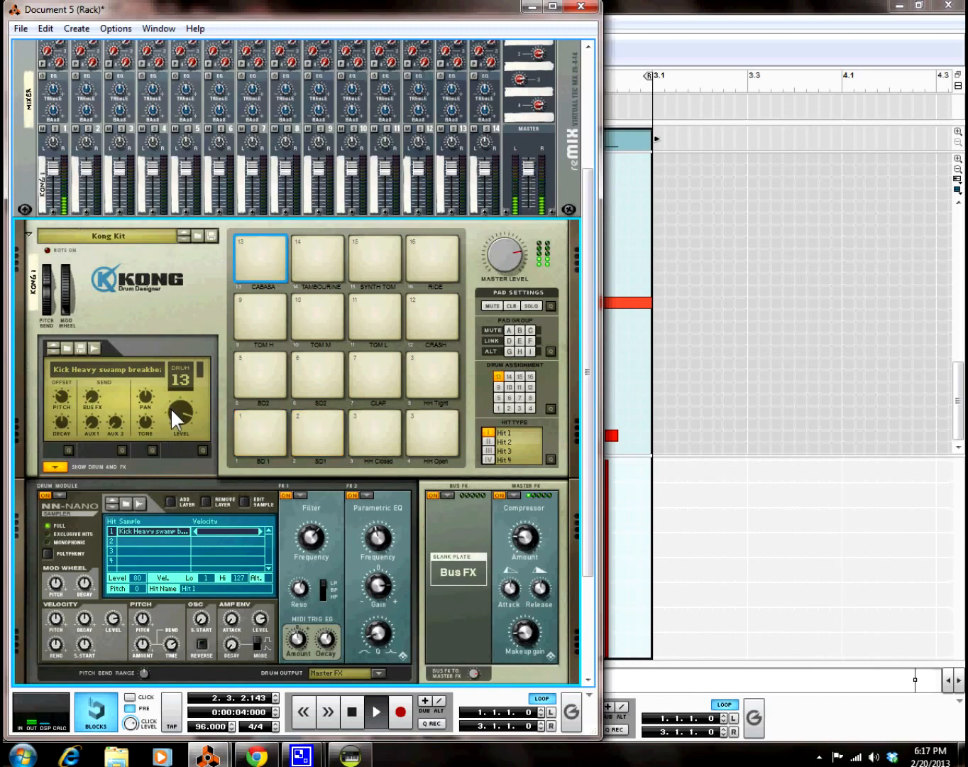
mouse_move(170, 408)
drag(173, 404, 174, 409)
mouse_move(300, 536)
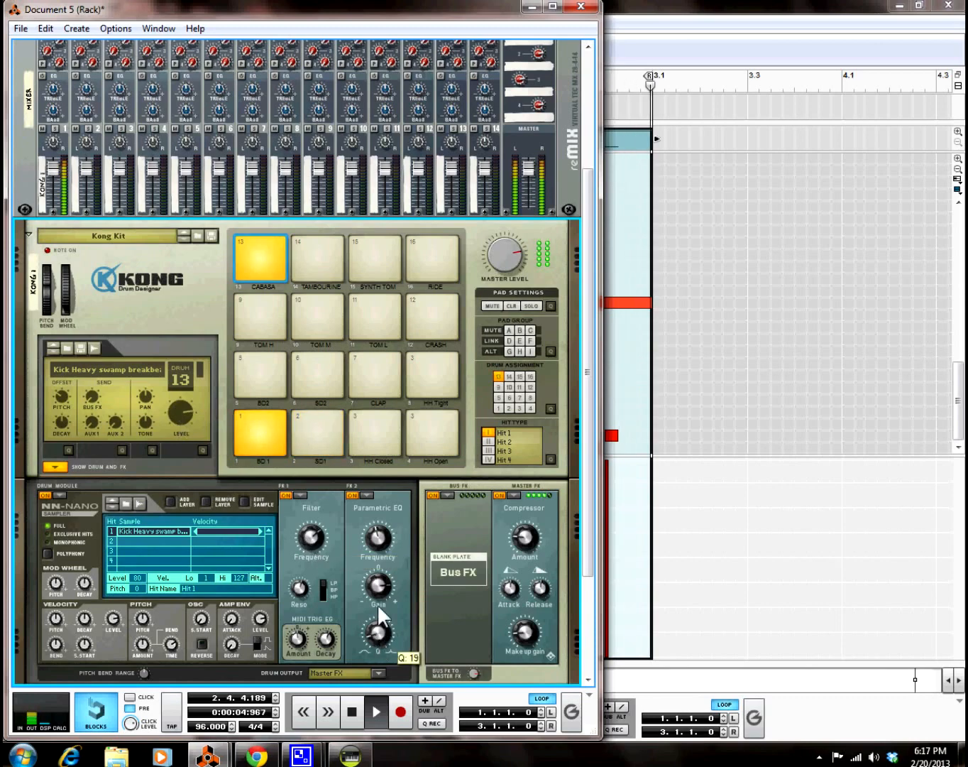
mouse_move(382, 581)
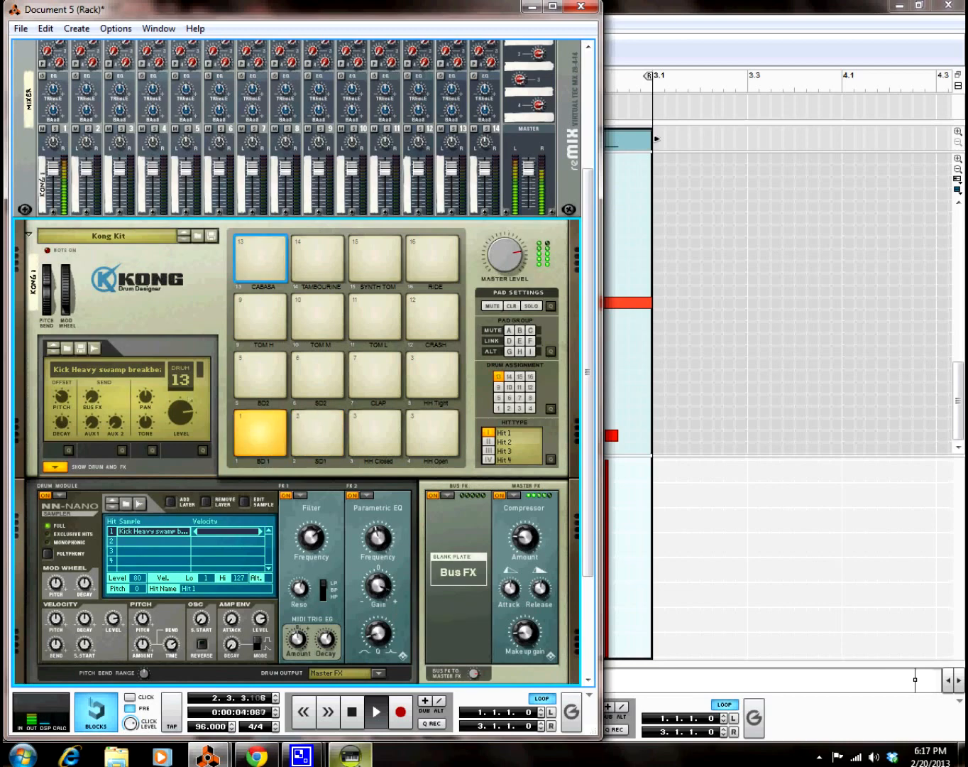
double_click(359, 711)
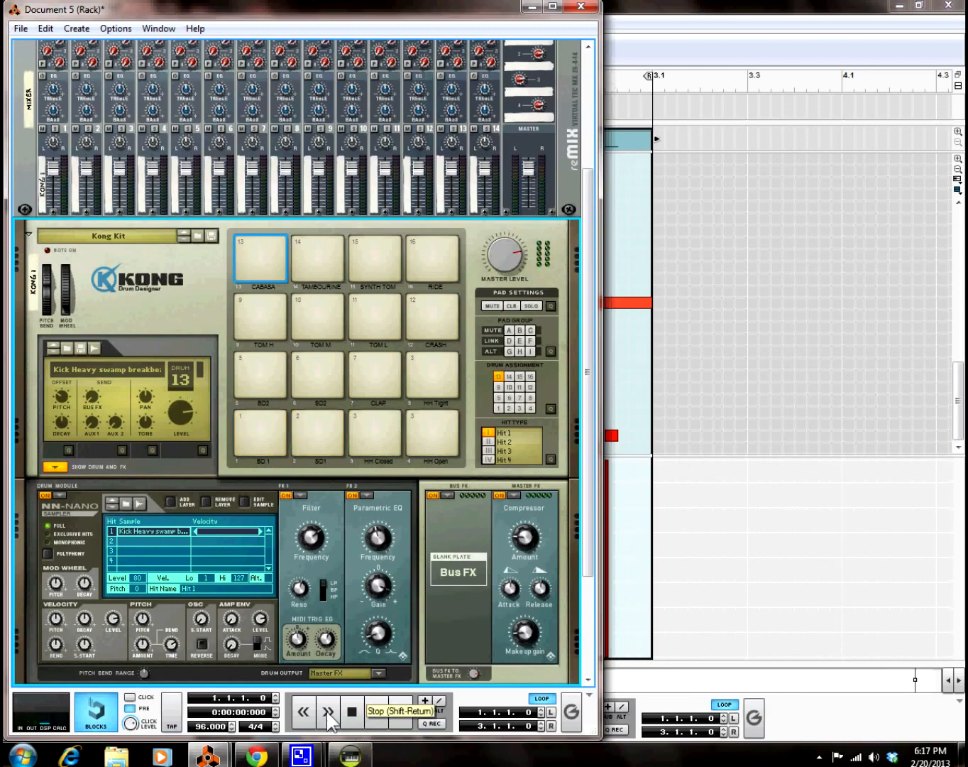
Step: Select Kong's BD2 pad and step through drum patches until Bd2_Deep_PB loads
click(267, 423)
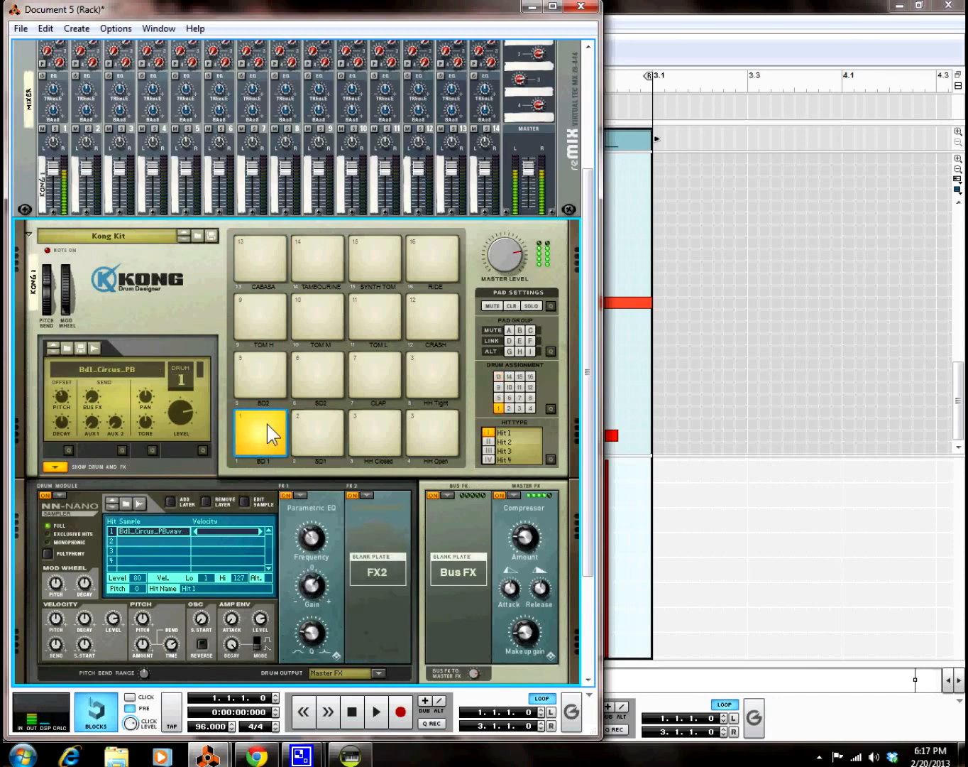
click(252, 356)
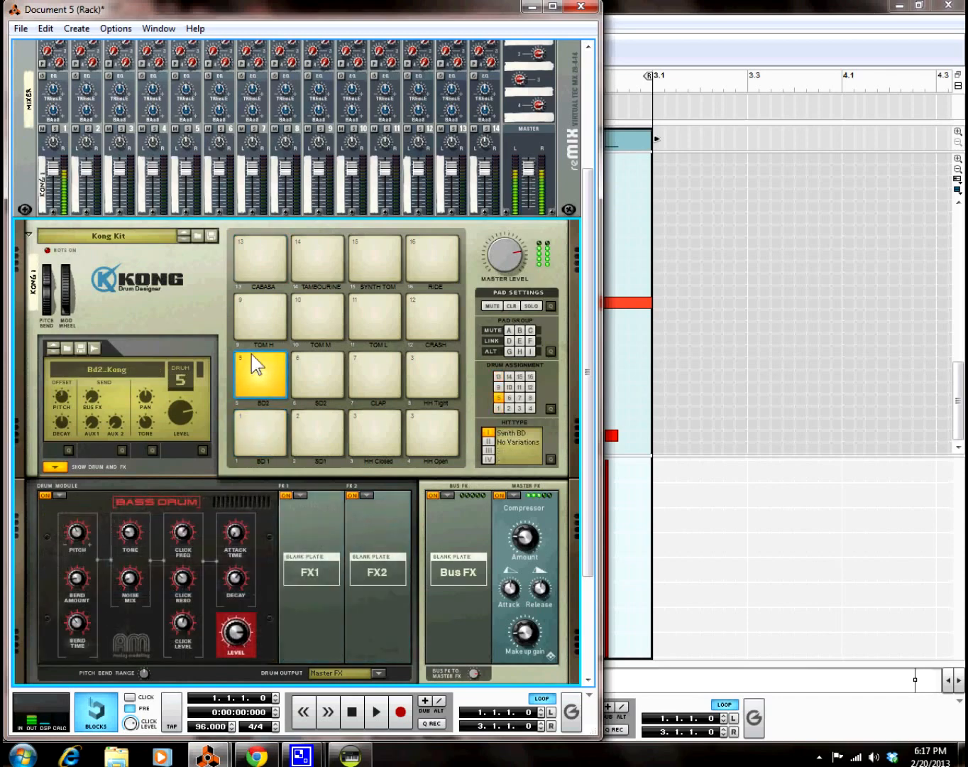
click(49, 342)
click(49, 343)
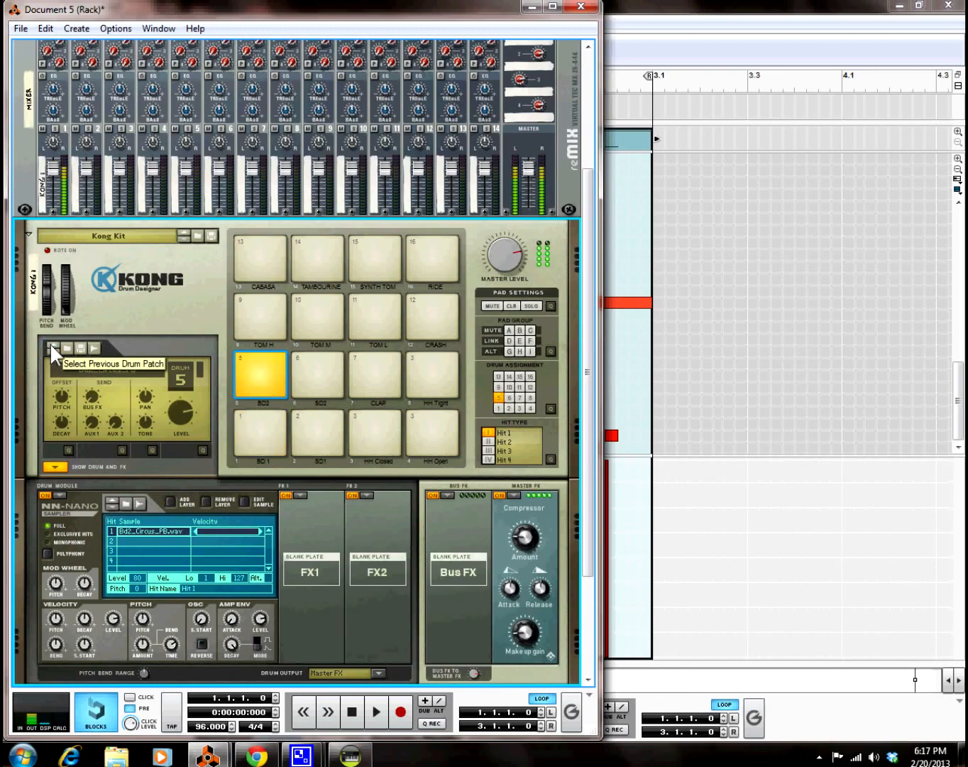
click(51, 346)
click(52, 349)
click(52, 349)
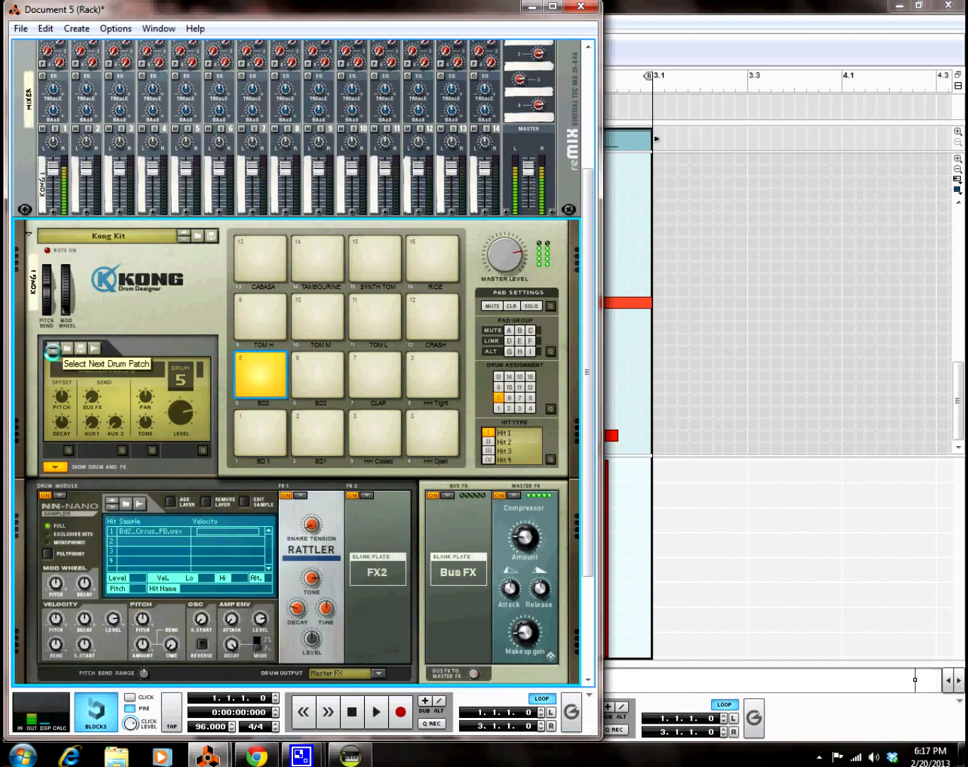
click(52, 349)
click(52, 349)
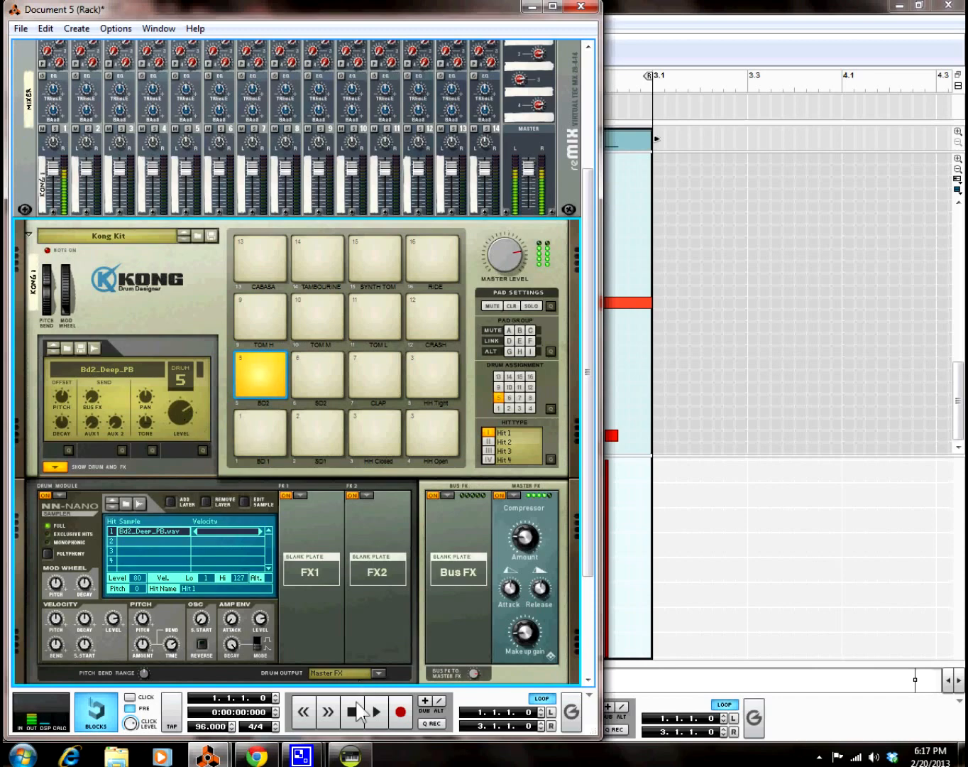
click(896, 729)
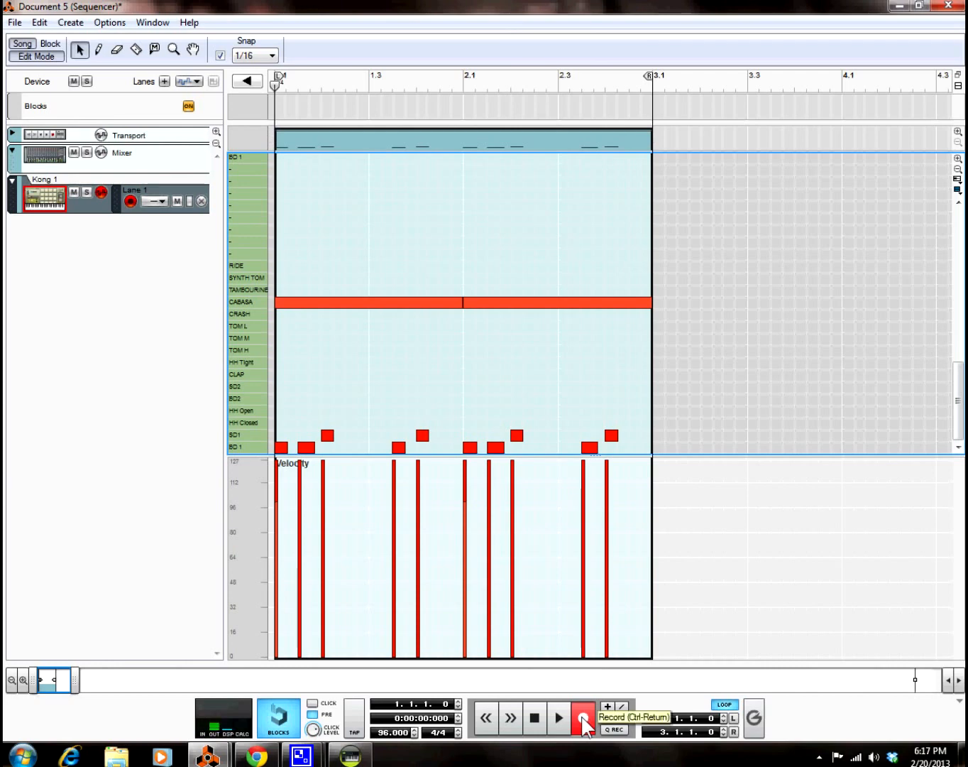
Step: Record BD2 kick hits across both bars of the Kong 1 clip, retrying after a false start
click(582, 720)
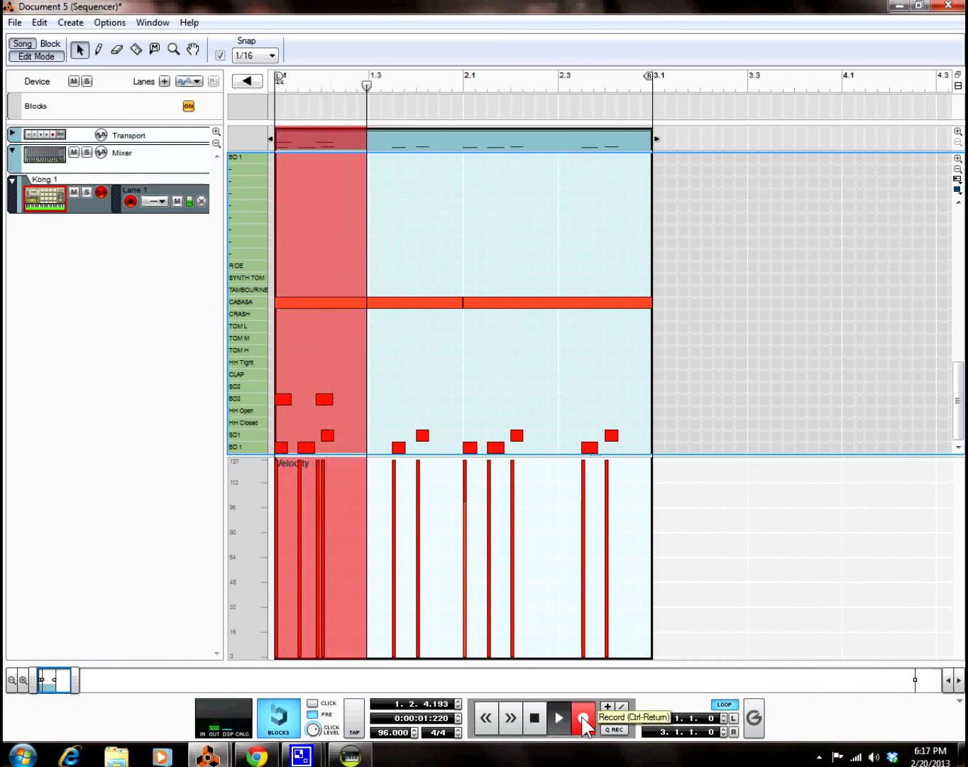
click(582, 720)
click(583, 720)
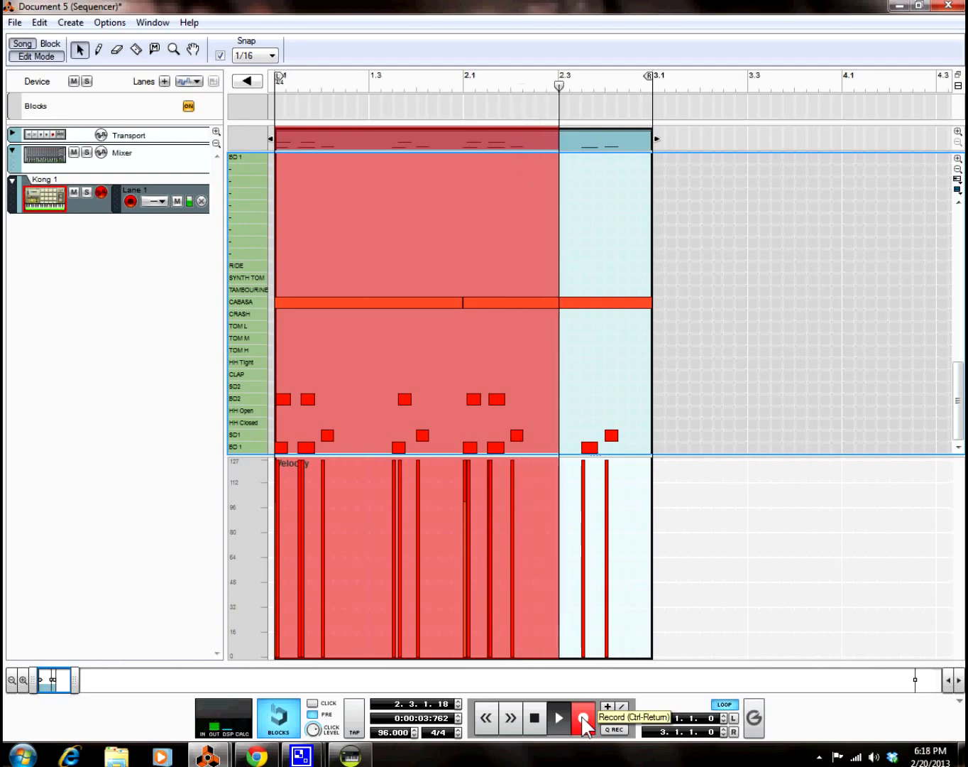
click(583, 720)
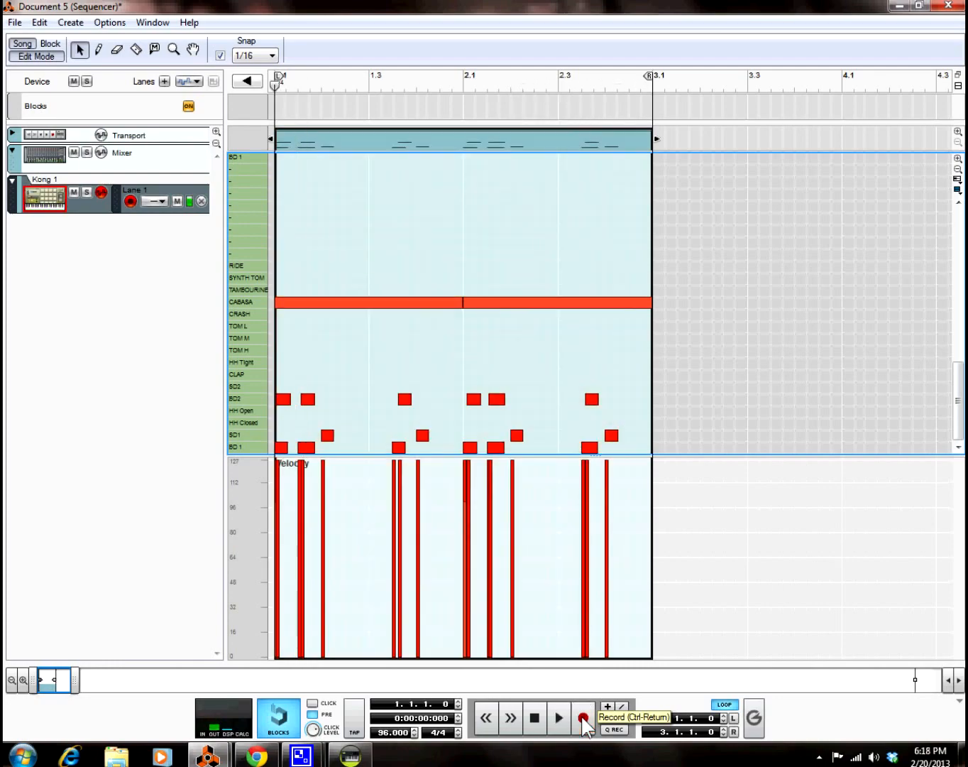
Step: Quantize the drum clip's notes to the grid and play the loop back
right_click(495, 130)
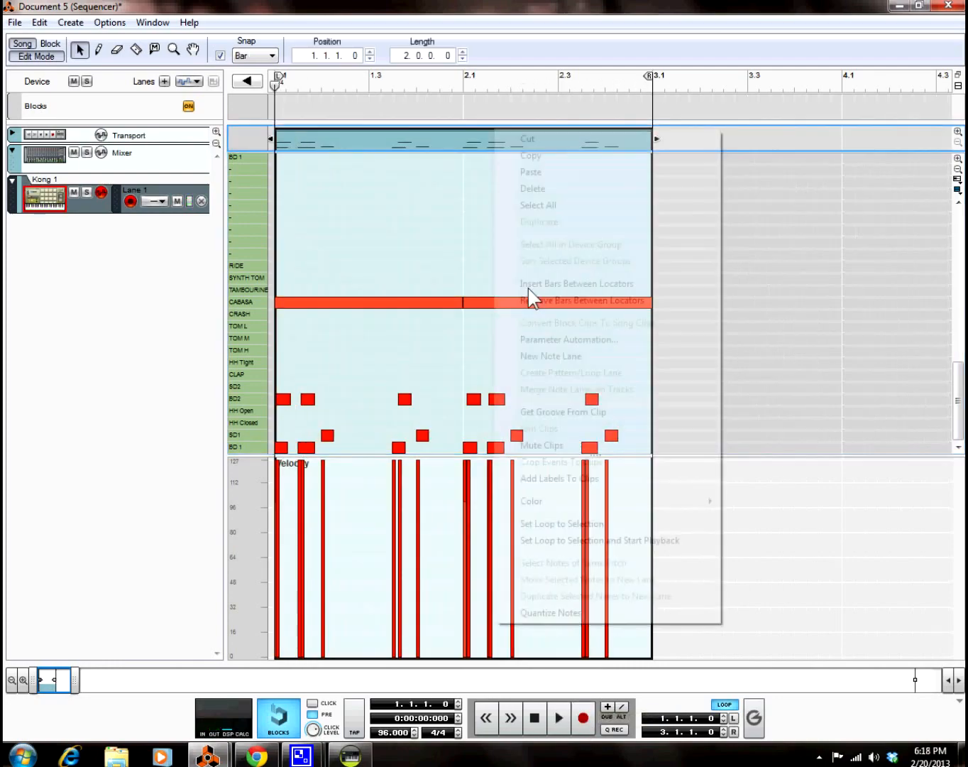
click(553, 614)
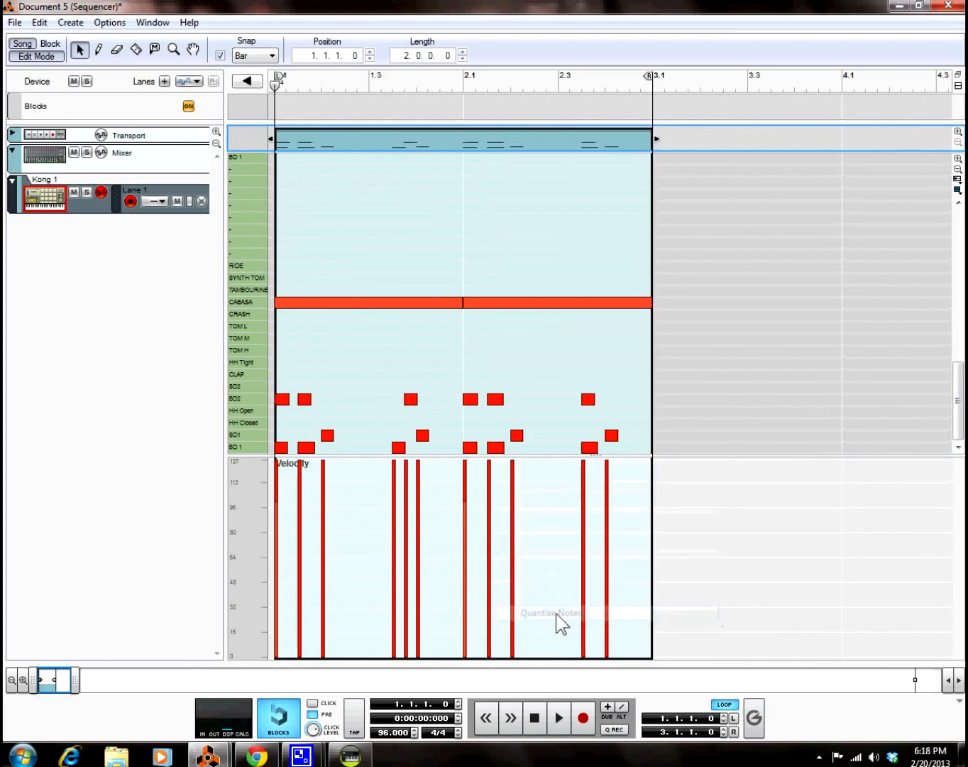
drag(418, 359, 406, 402)
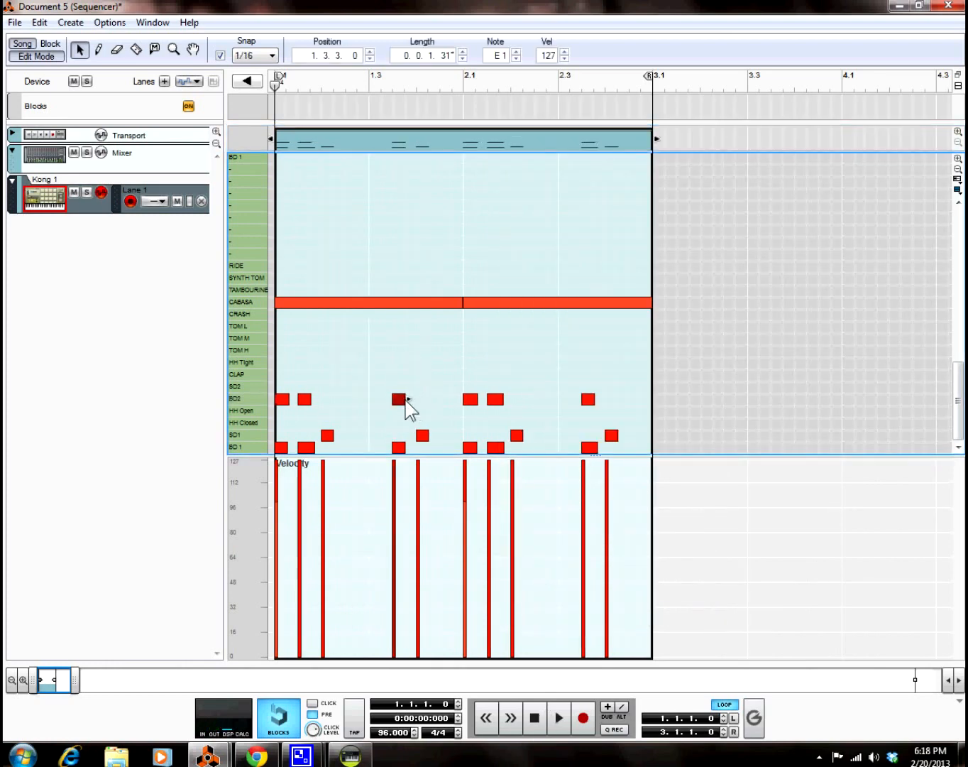
key(space)
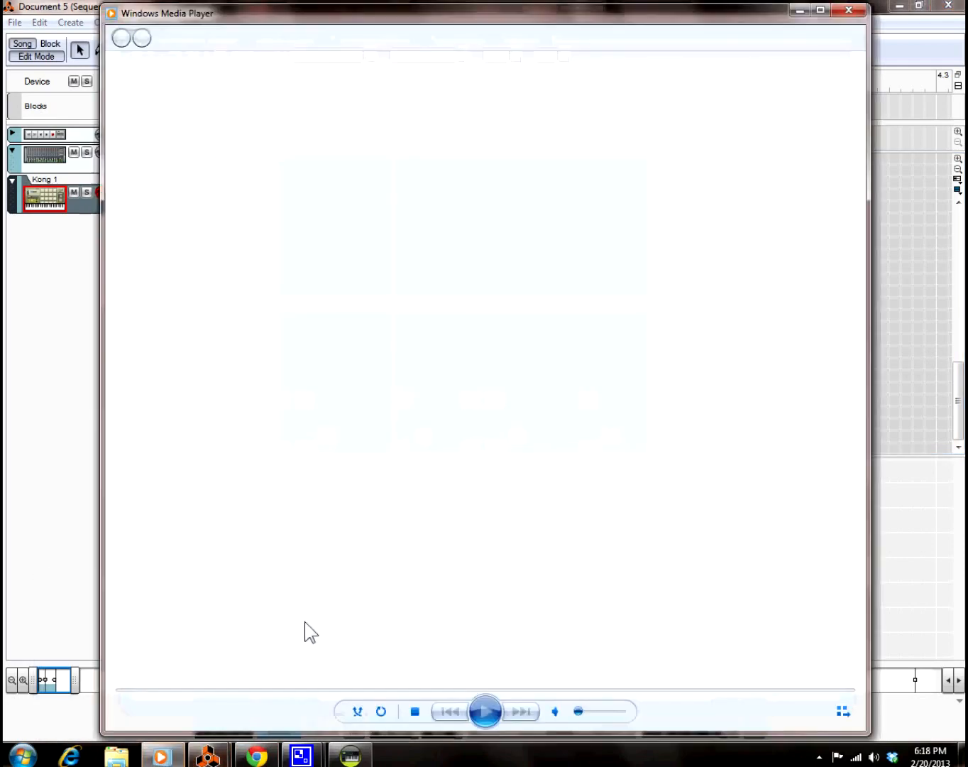
Step: Close Windows Media Player and bring Reason's Kong rack window to the front
click(850, 11)
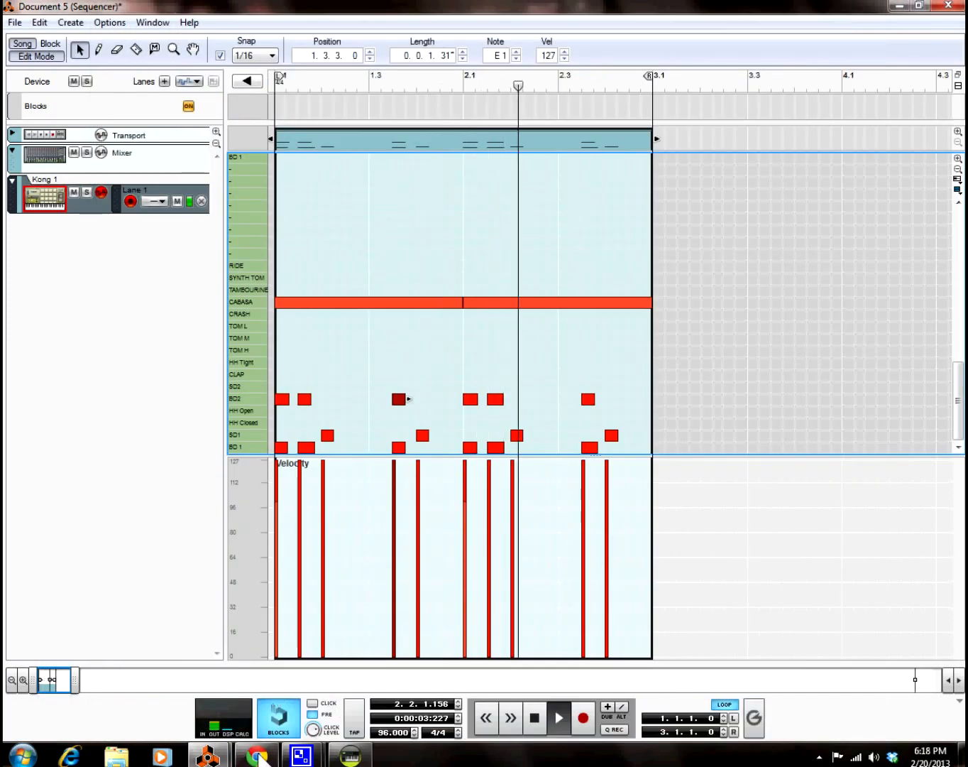
mouse_move(225, 759)
click(168, 661)
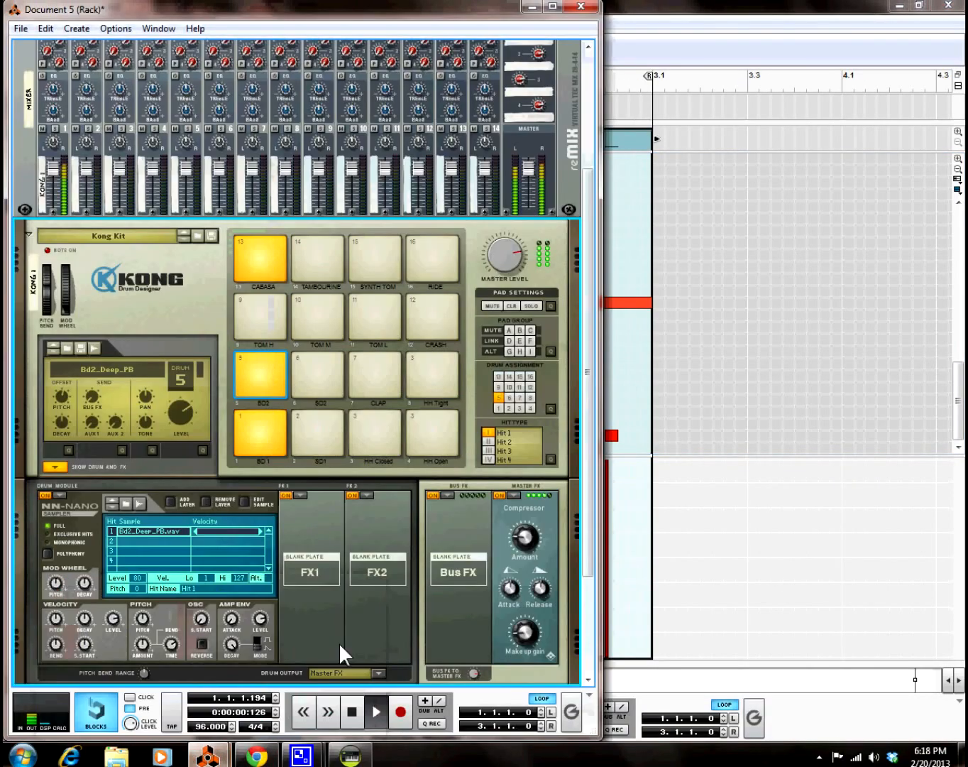
Step: Stop and rewind playback, then make drum 2's Sd_Wood_TSB snare active and show its FX1 effect list
click(353, 711)
click(352, 711)
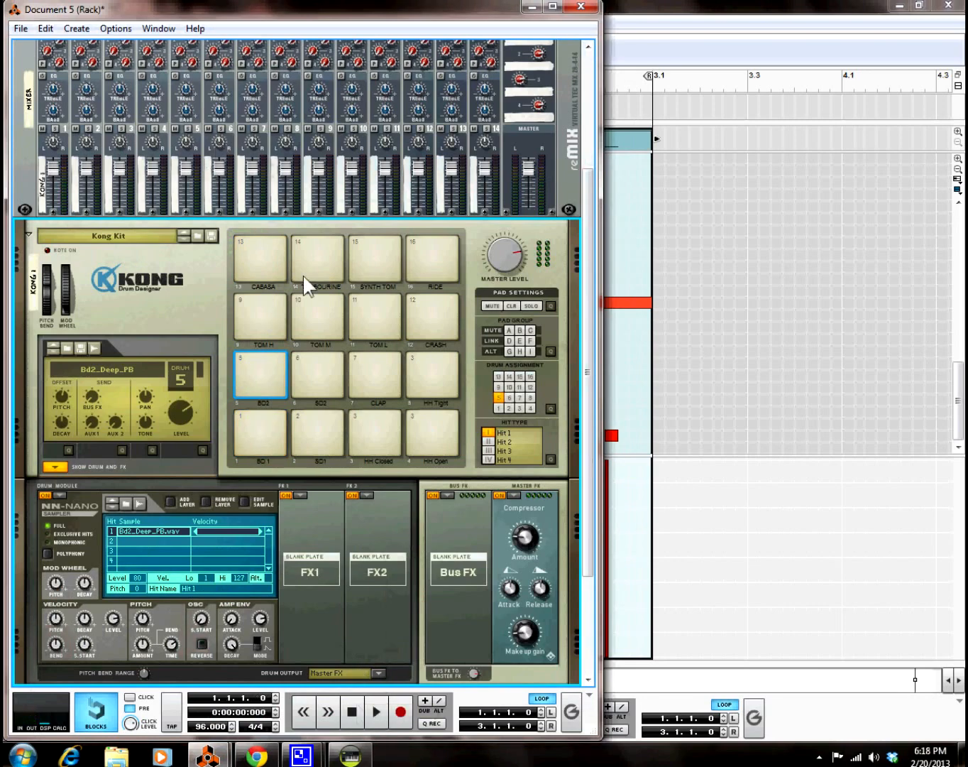
click(262, 318)
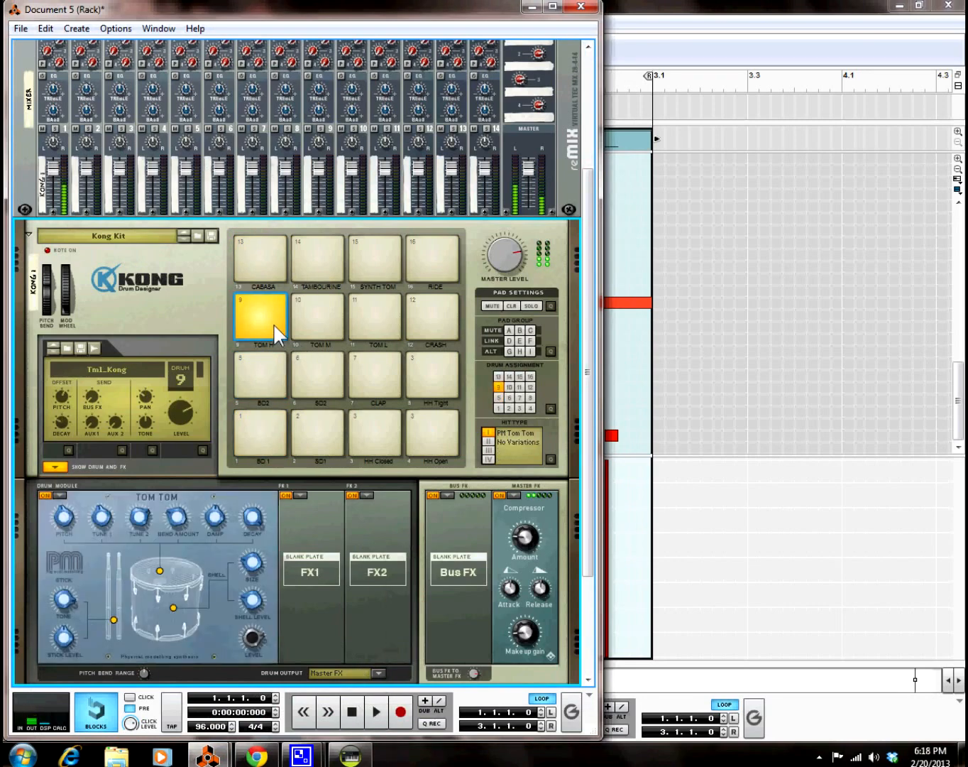
click(323, 427)
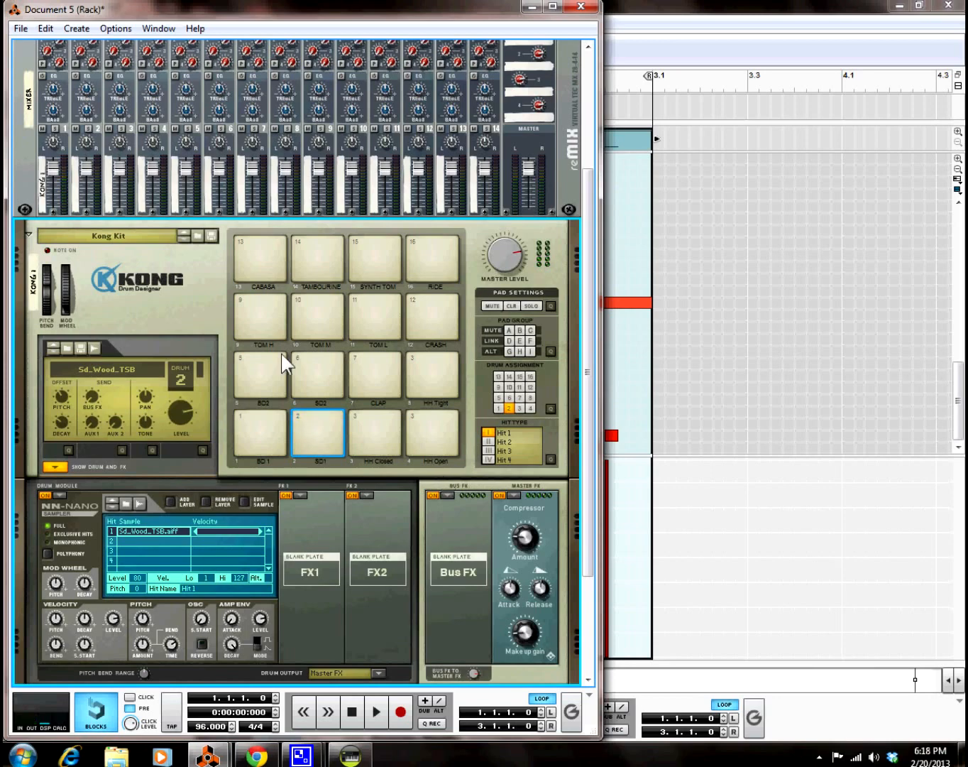
click(314, 412)
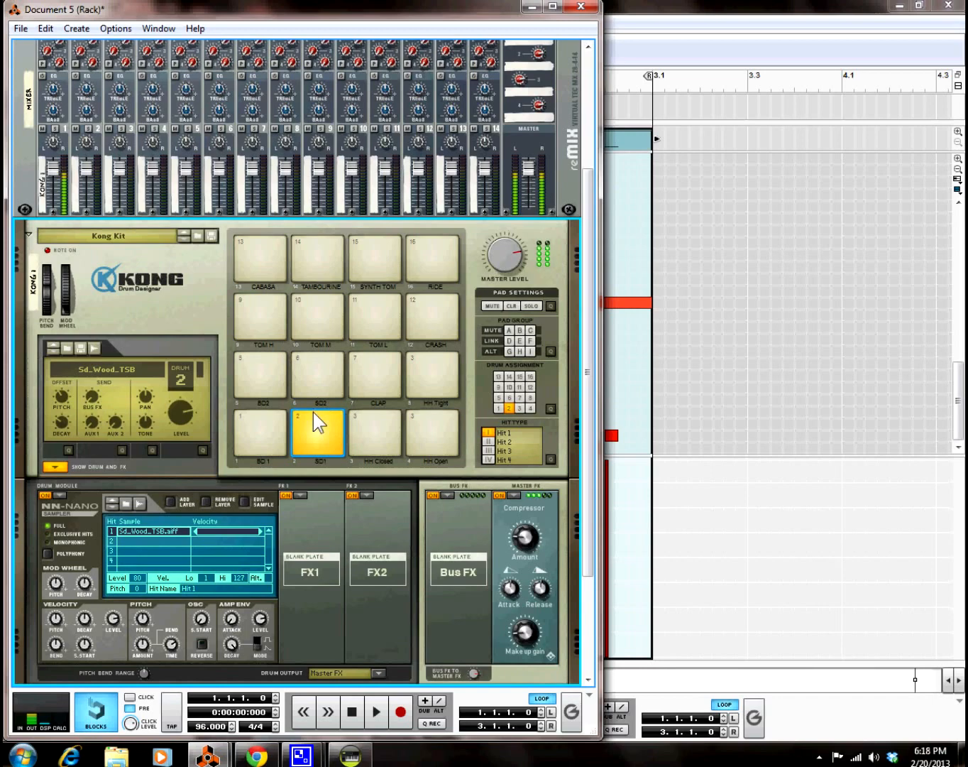
click(298, 494)
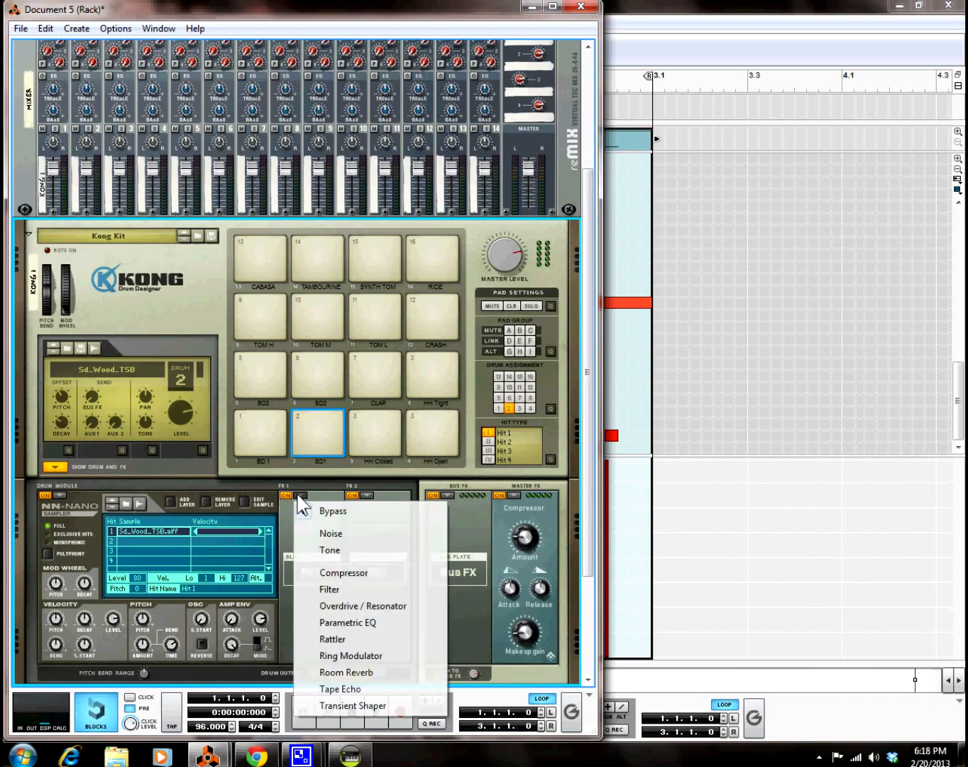
Step: Load Tape Echo into the snare's FX1 slot and cut its time to 28, then 13, while playing
click(362, 687)
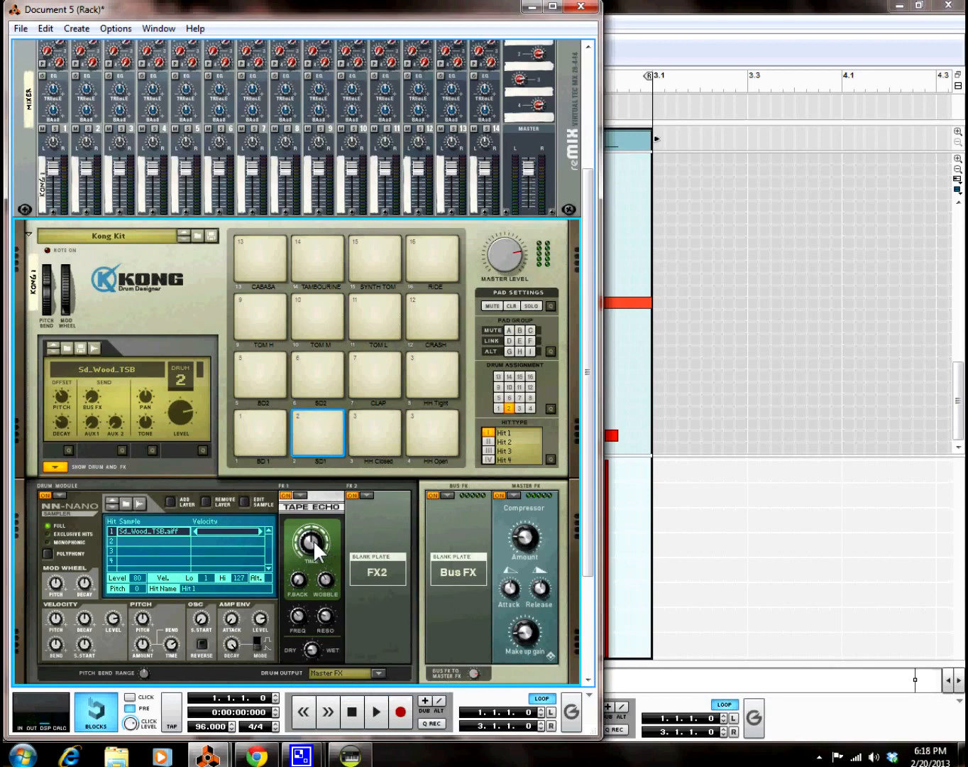
mouse_move(317, 556)
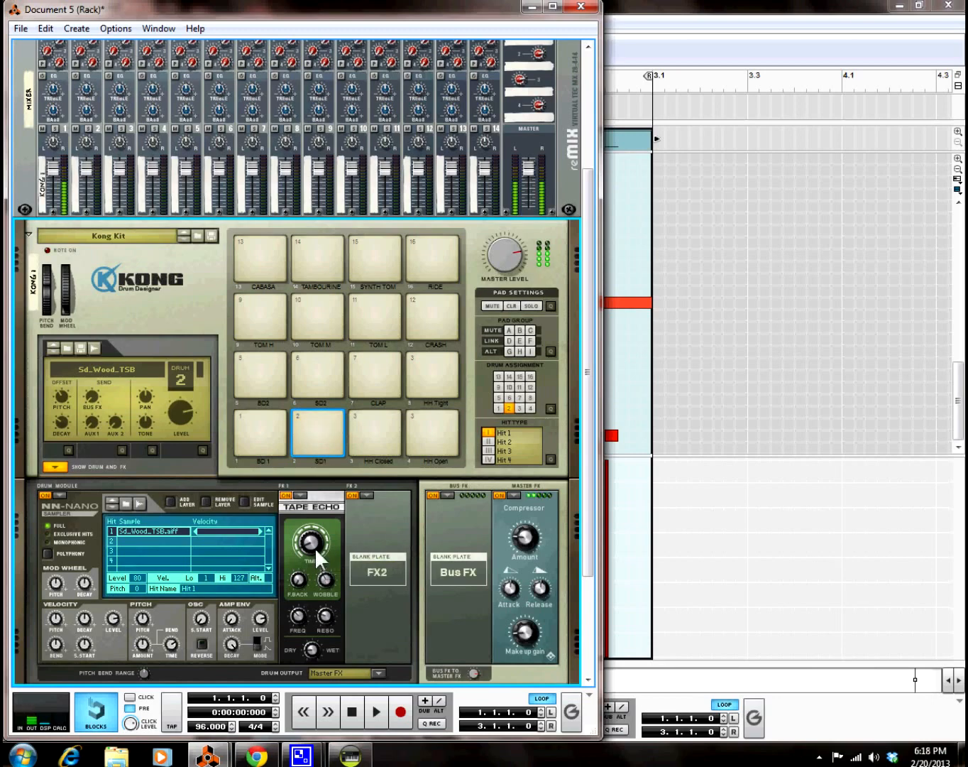
drag(312, 542, 292, 585)
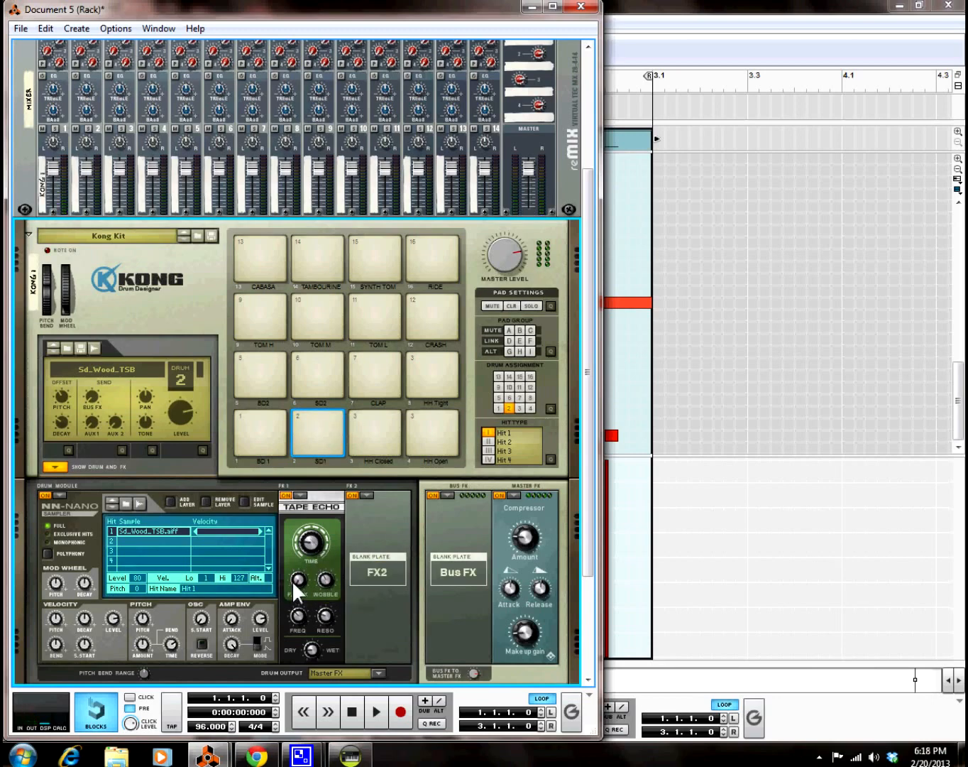
mouse_move(298, 573)
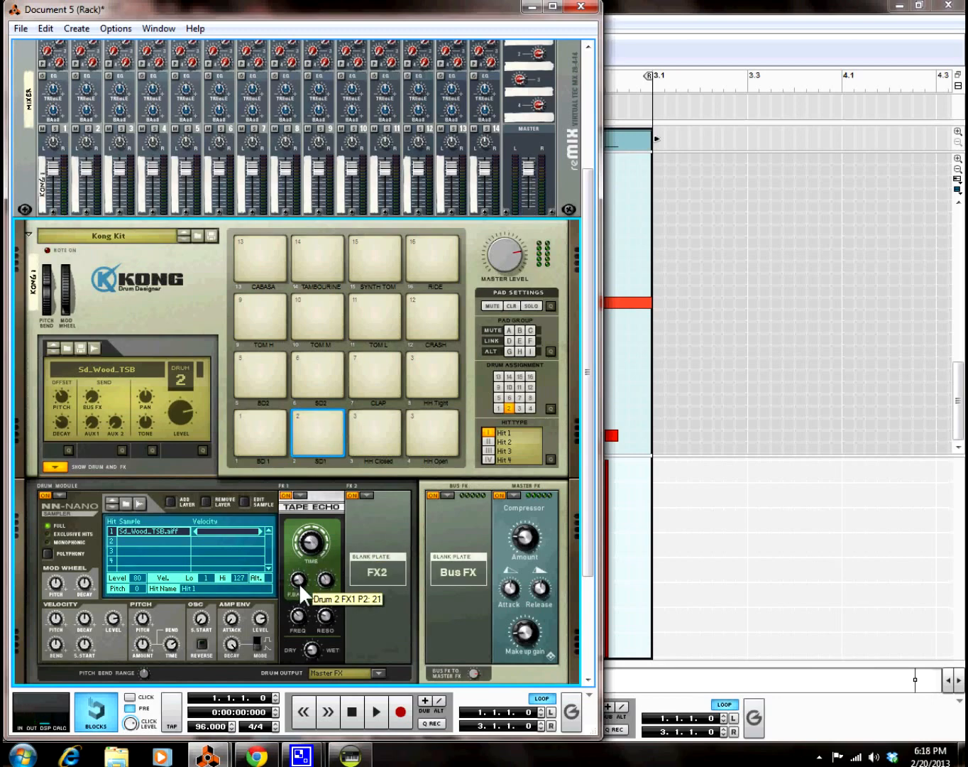
click(373, 707)
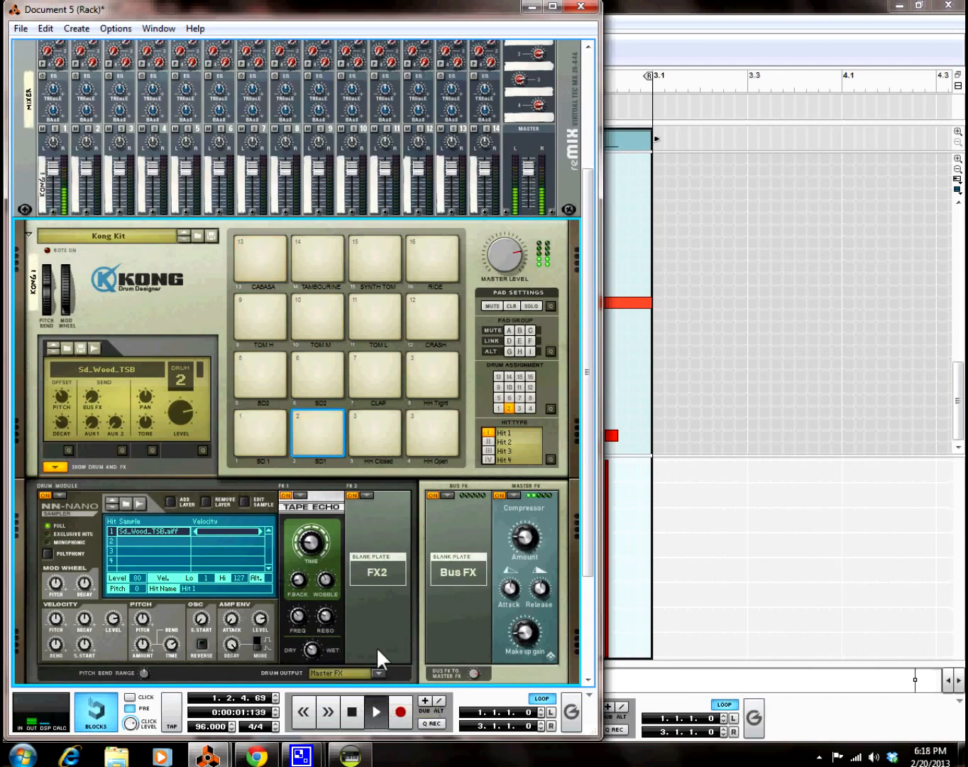
mouse_move(309, 542)
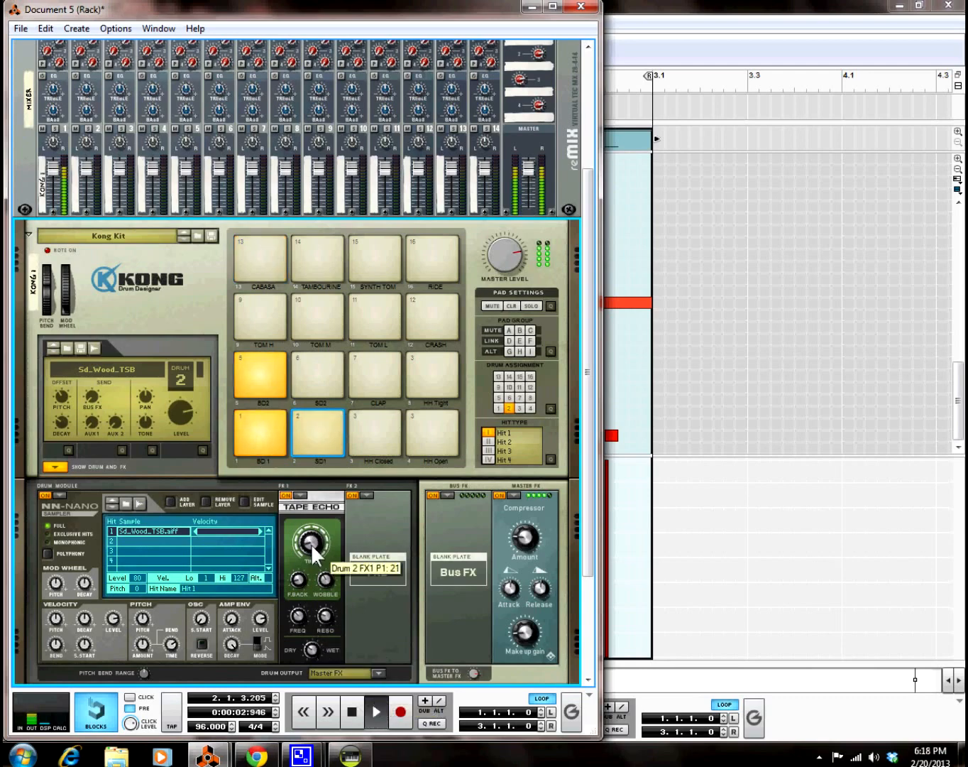
drag(312, 546, 313, 619)
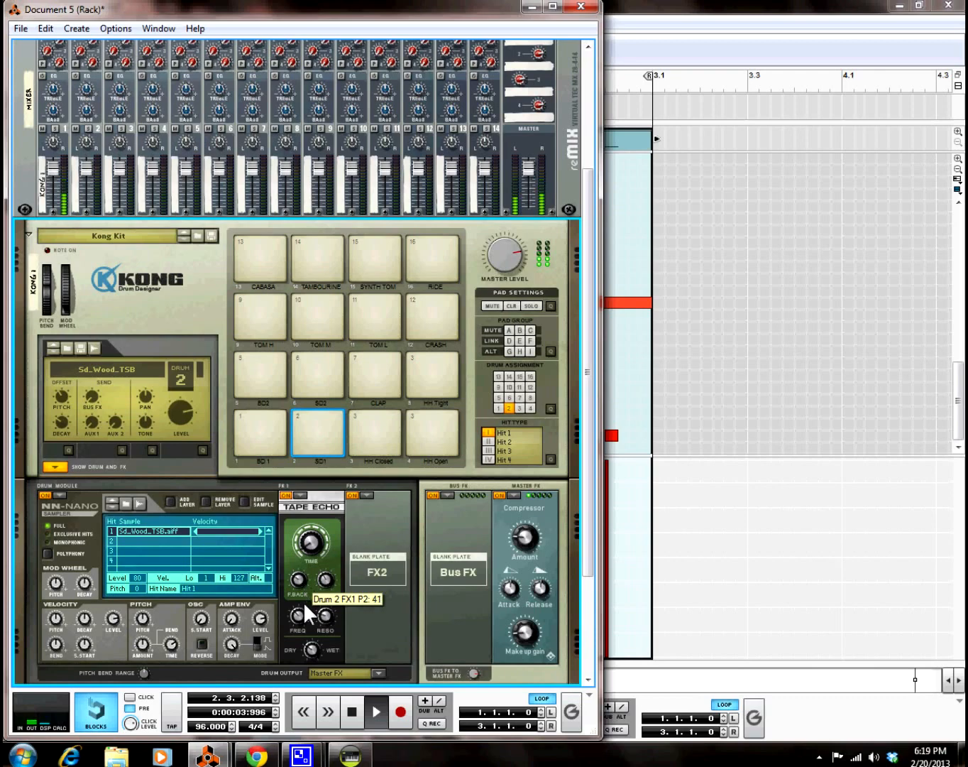
mouse_move(316, 651)
mouse_move(299, 591)
mouse_move(302, 617)
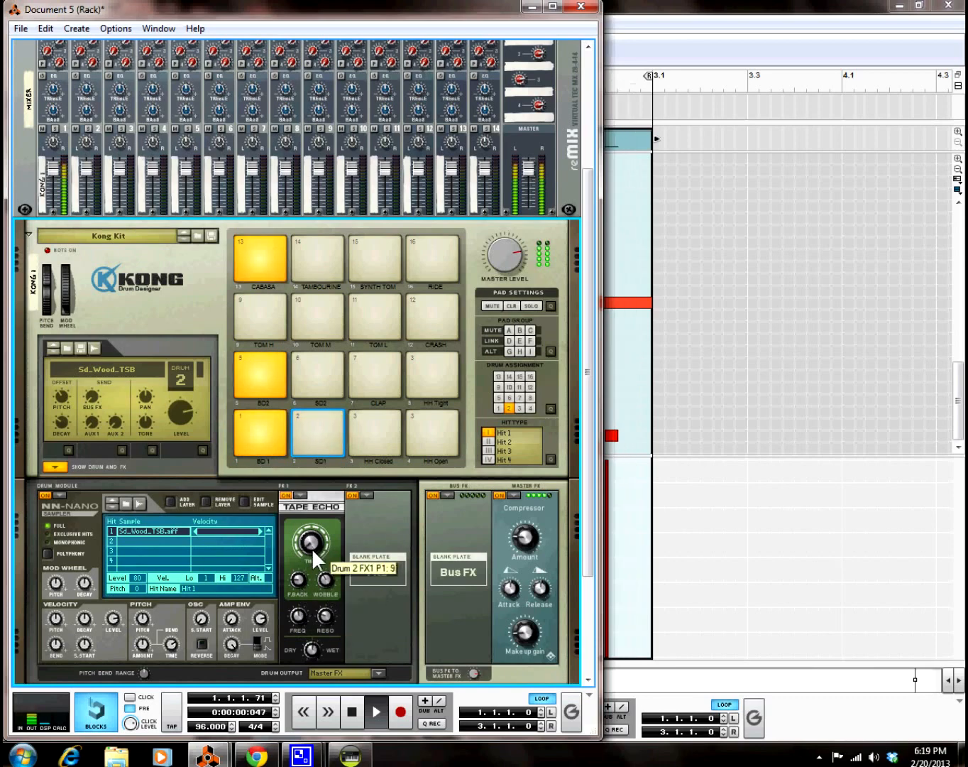
mouse_move(316, 542)
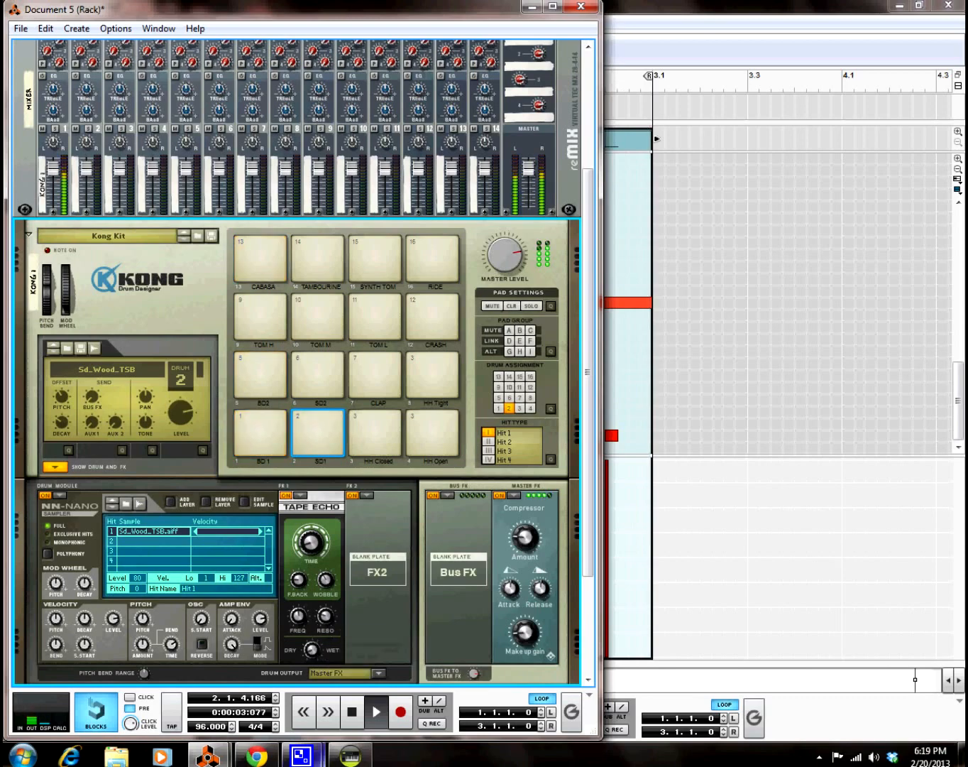
Step: Check ACID Pro, return to Reason's Kong rack, and stop playback at the song start
click(351, 753)
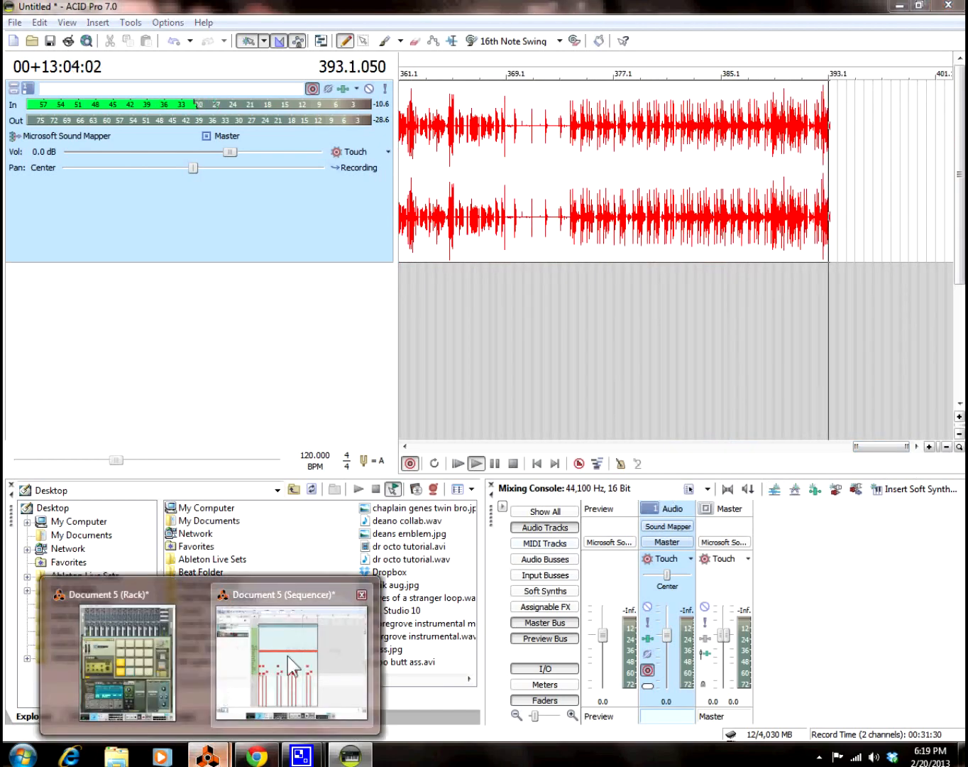
click(230, 750)
click(157, 668)
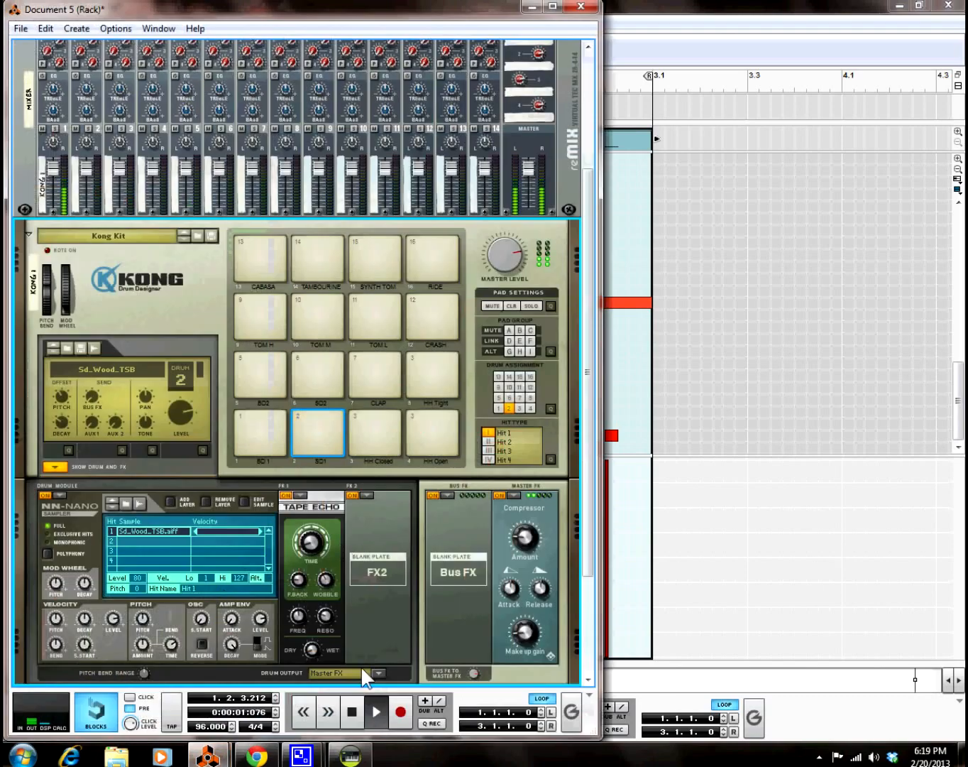
click(357, 722)
click(357, 721)
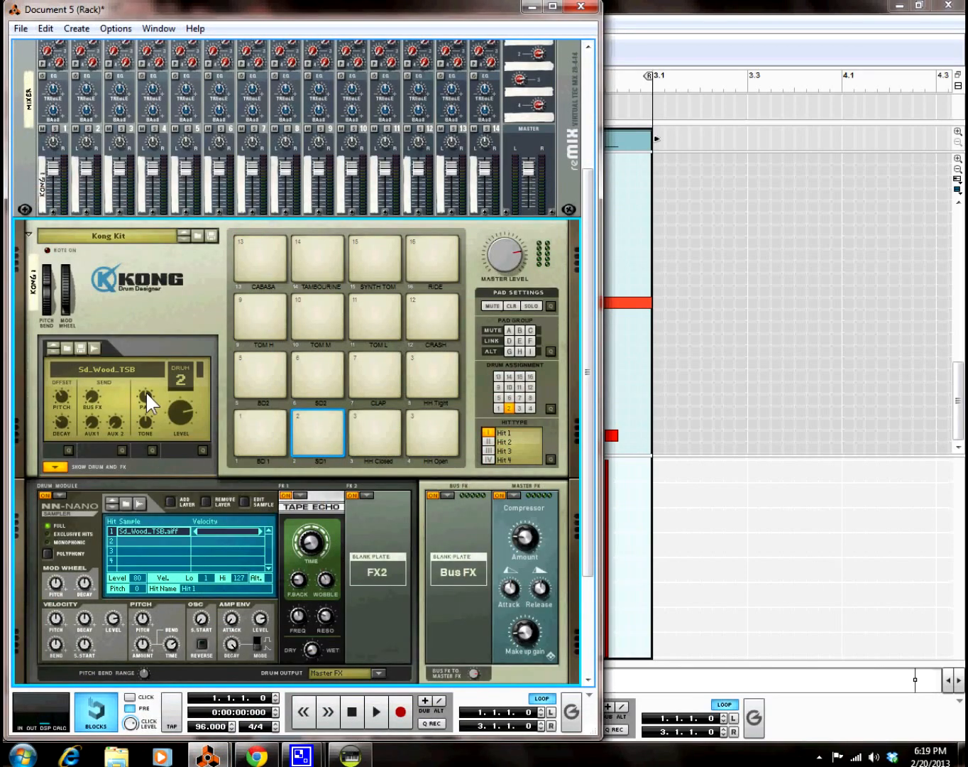
Step: For pad 9 (TOM H), browse to Sample Slices › 2012 › BTS › song 3 and select the beer can opening wav
click(253, 316)
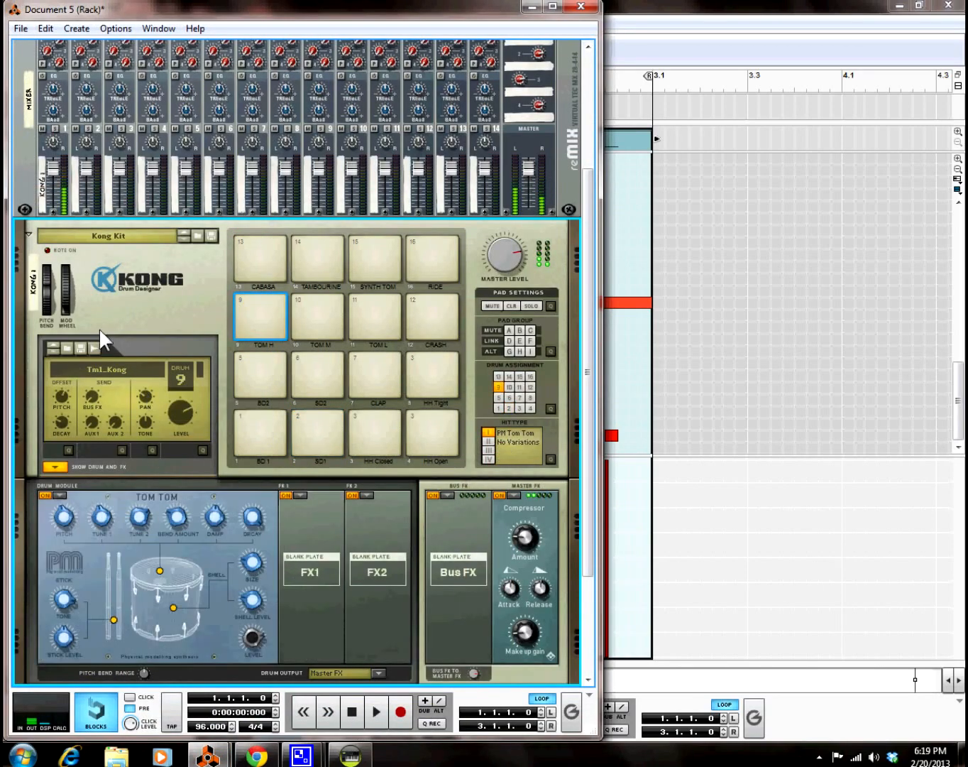
click(66, 346)
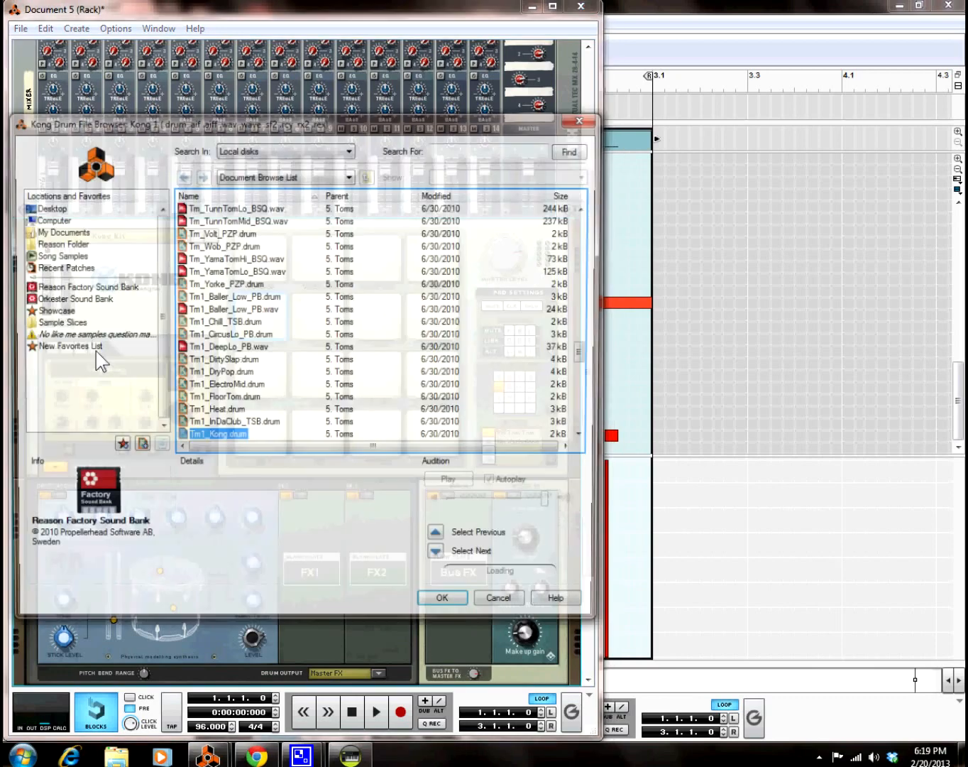
click(497, 609)
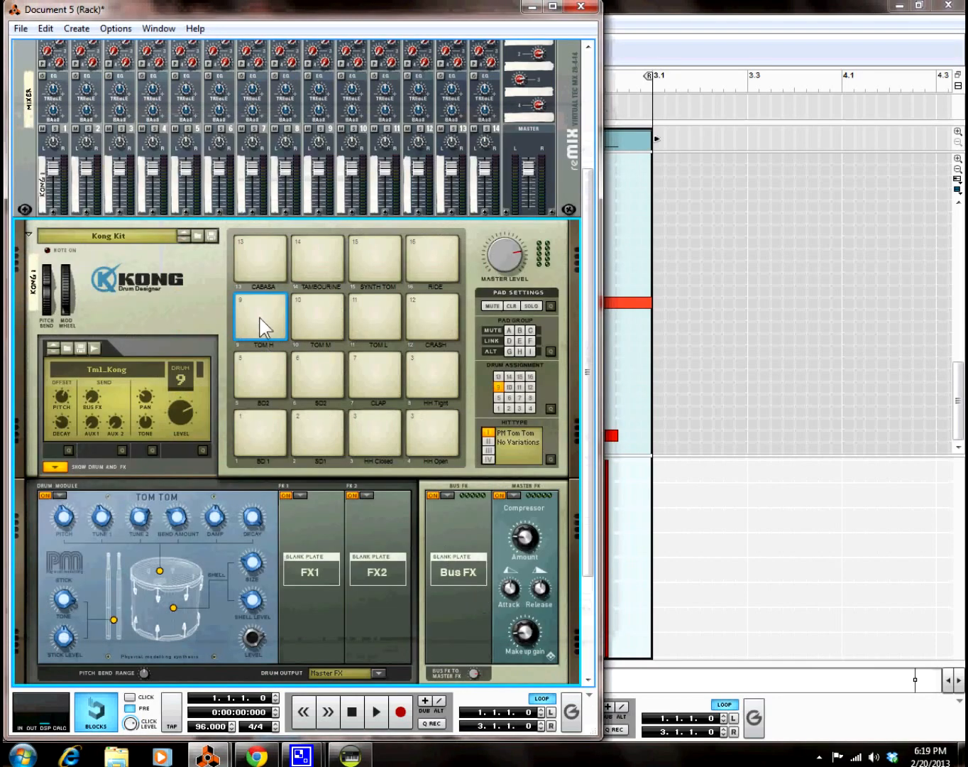
click(66, 348)
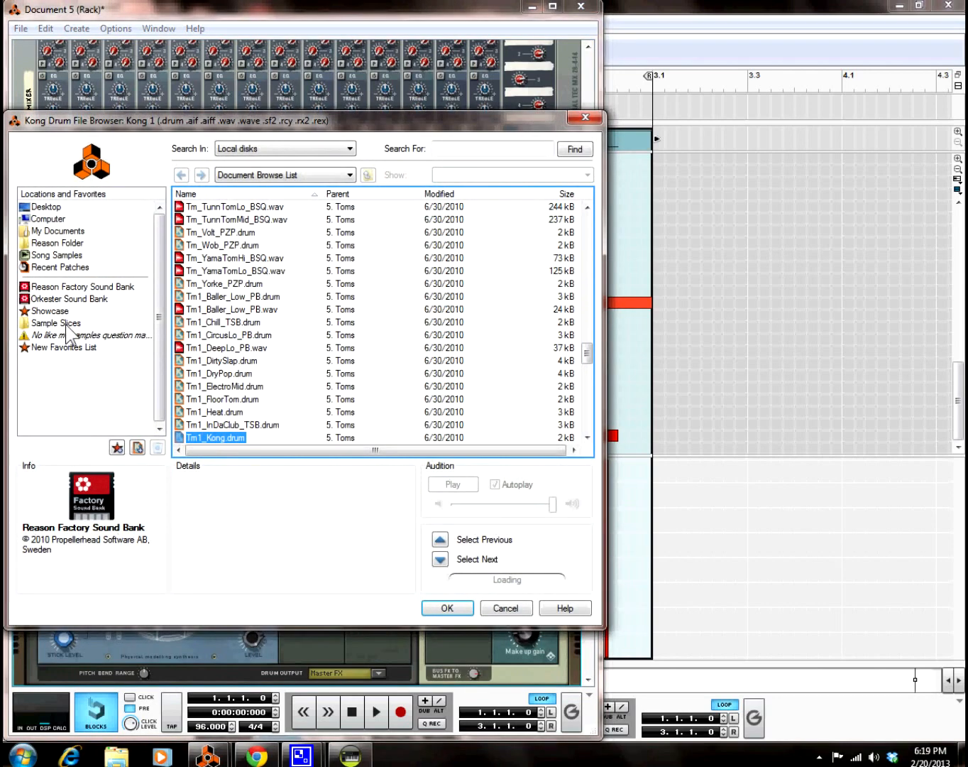
click(66, 326)
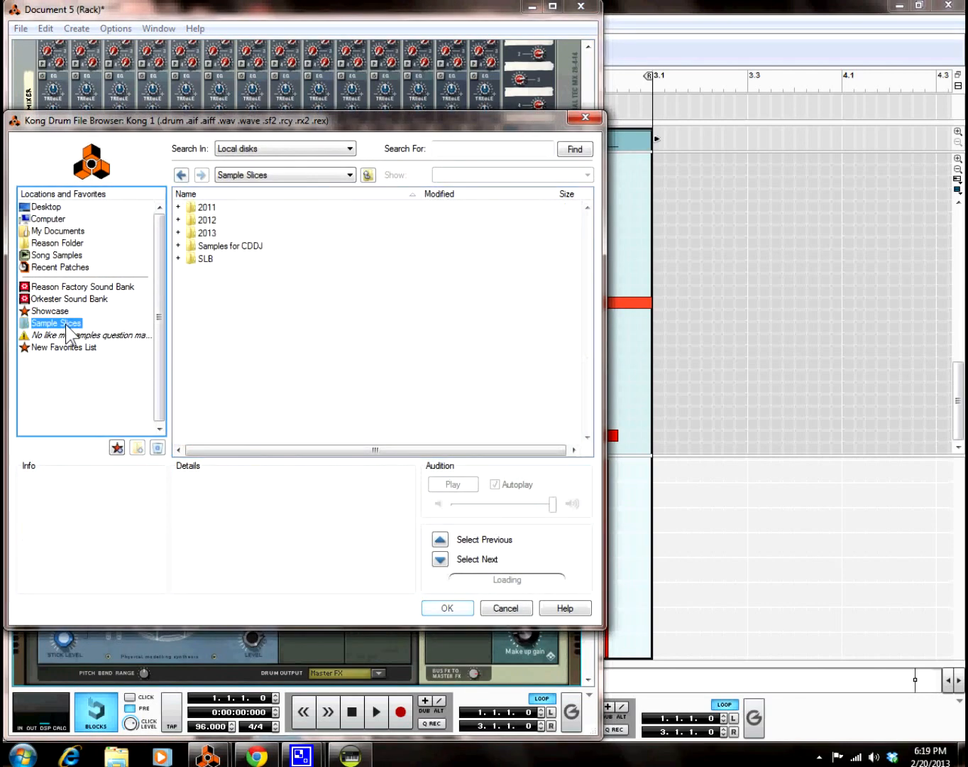
double_click(202, 220)
double_click(206, 234)
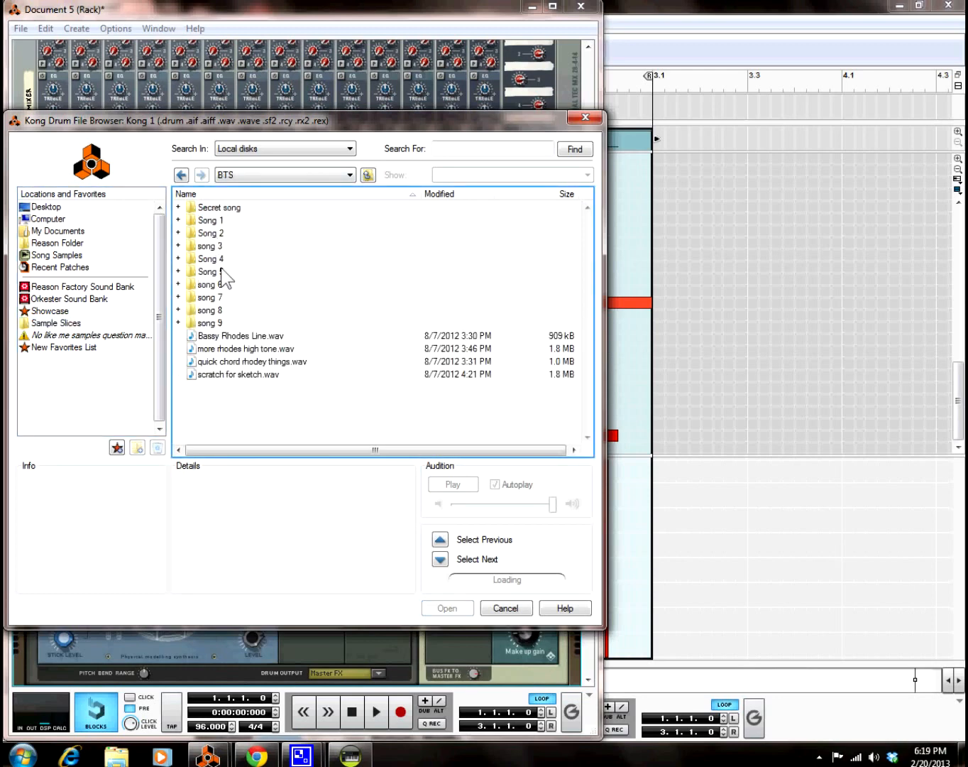
double_click(211, 246)
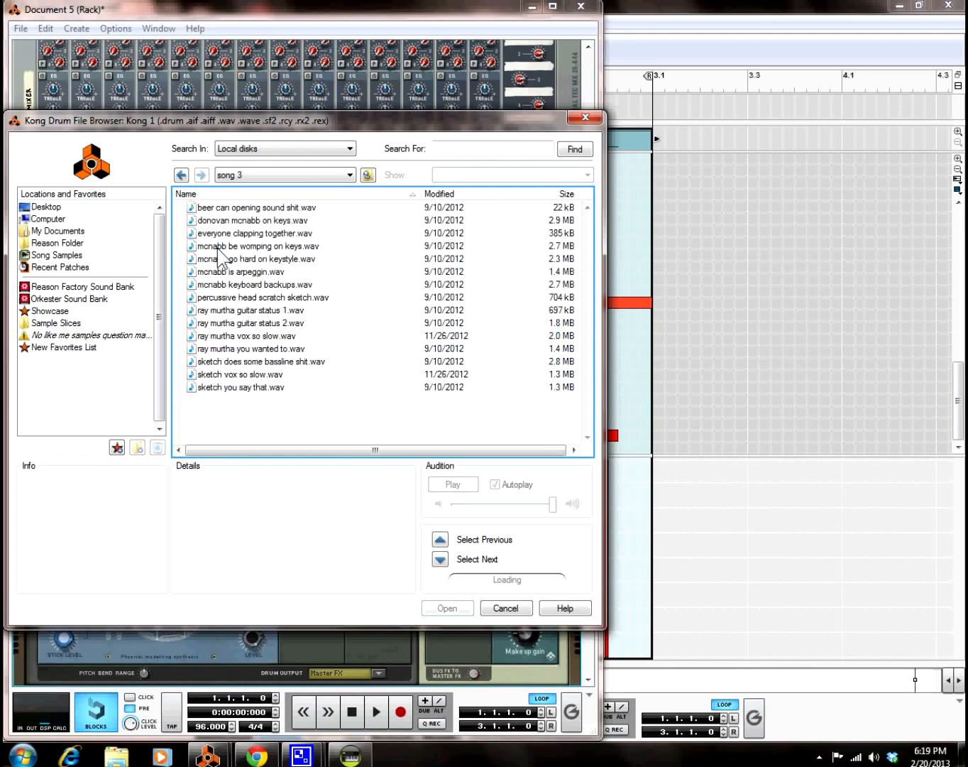
click(243, 209)
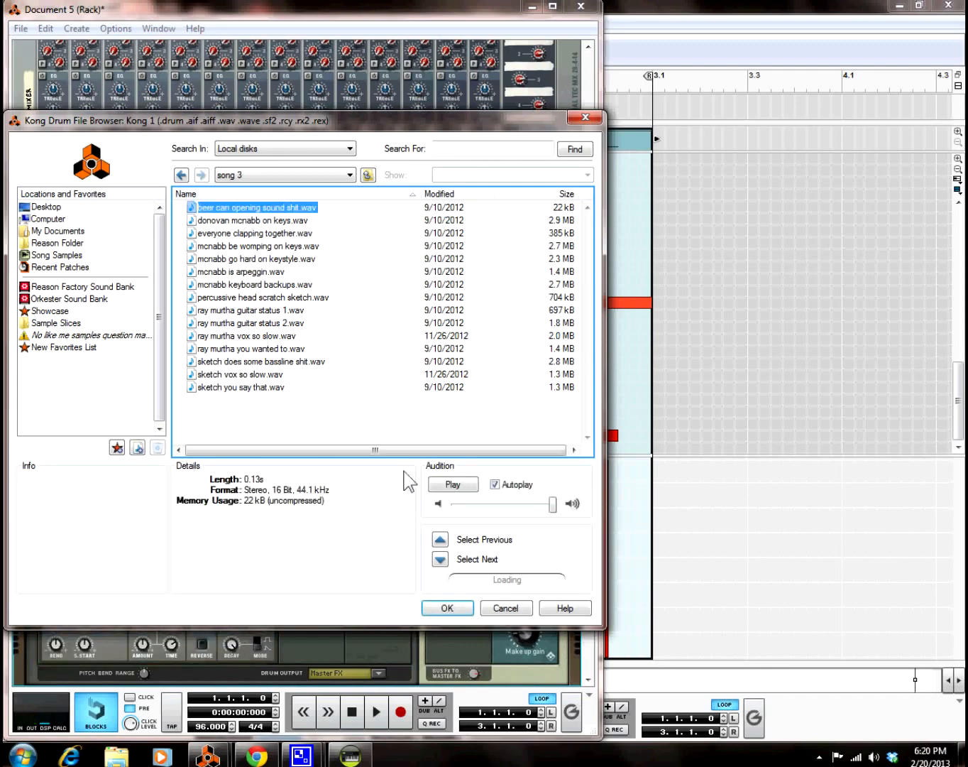
Step: Load the beer can sample onto pad 9, lower its decay offset to -31, and start recording
click(455, 608)
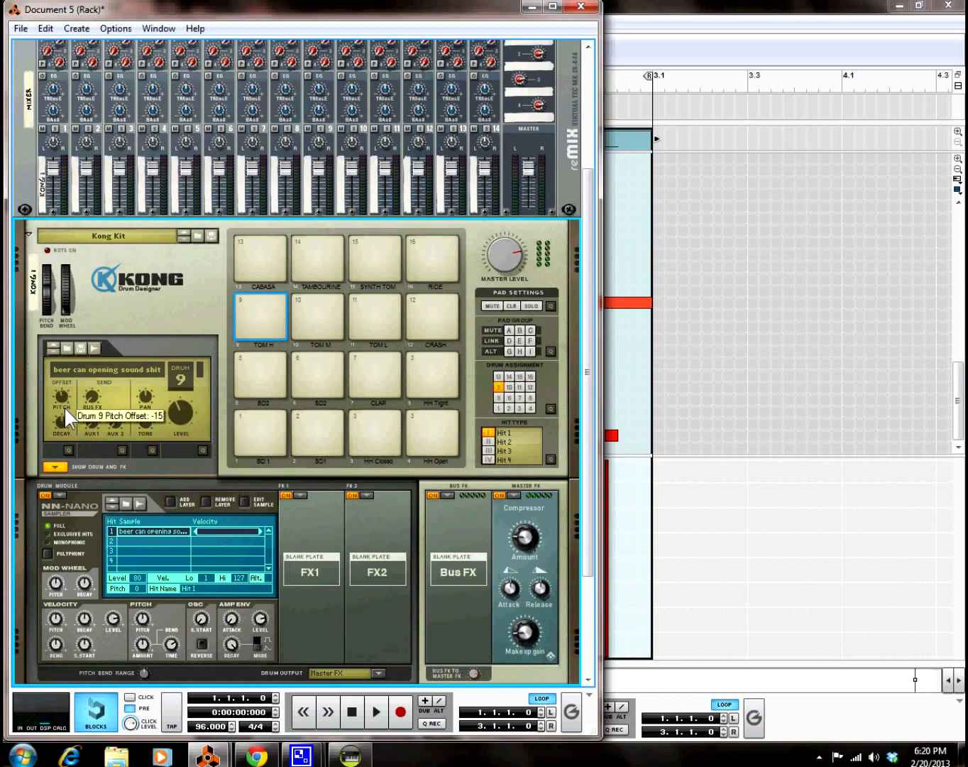
drag(62, 420, 64, 442)
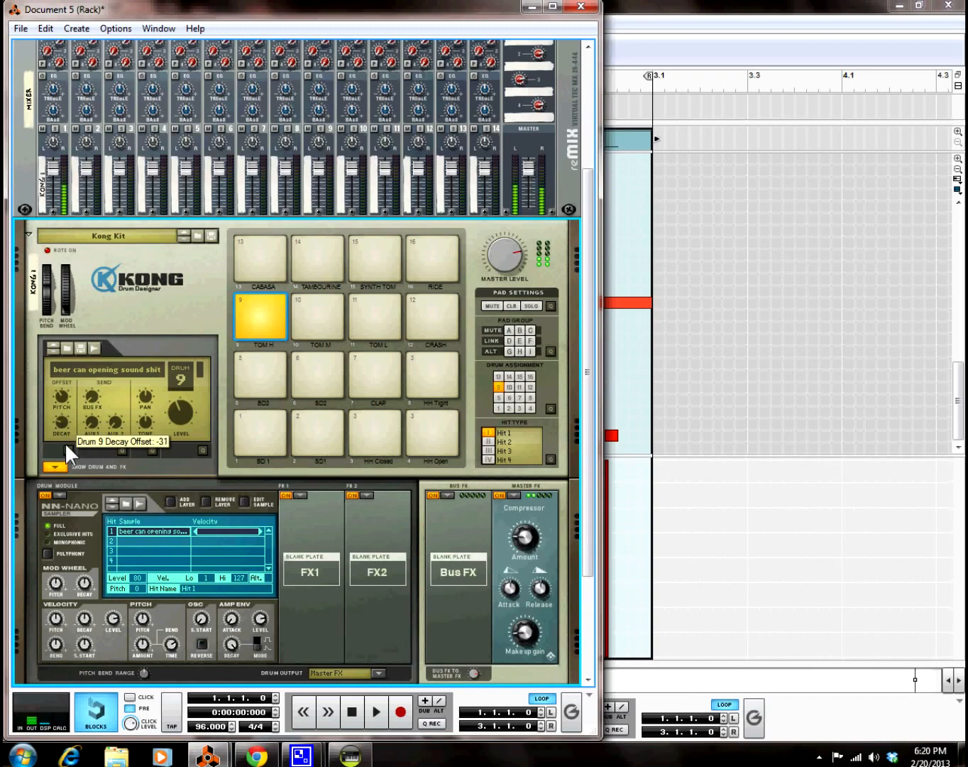
click(400, 712)
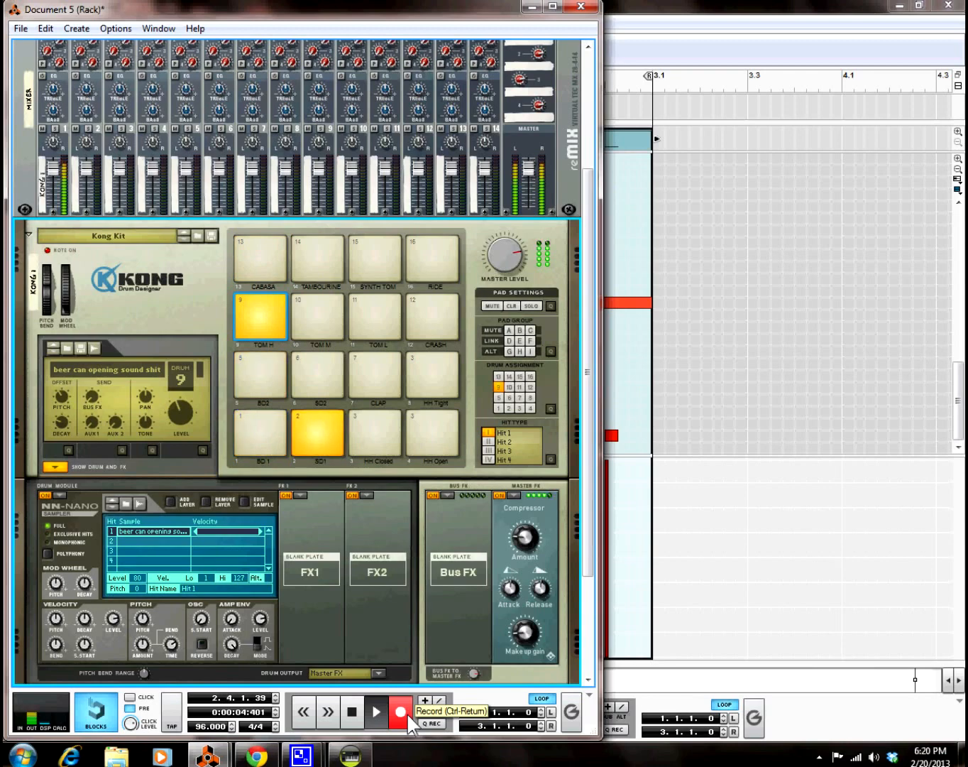
Step: Stop recording, quantize all the recorded TOM H notes, and play the loop
key(space)
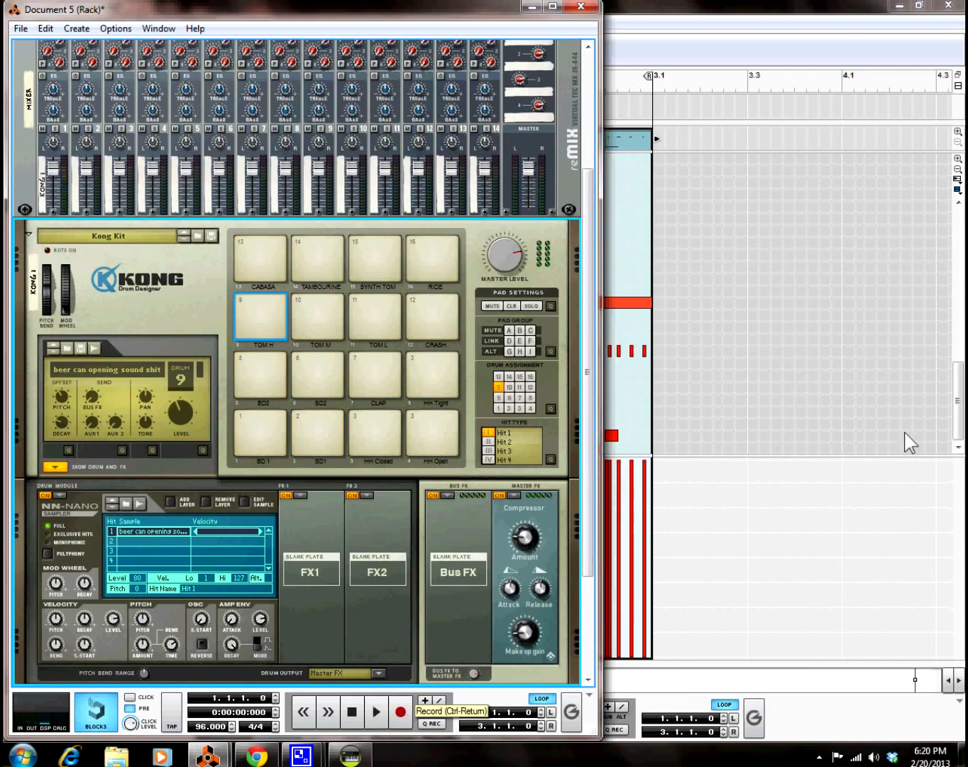
click(778, 591)
drag(686, 336, 214, 359)
right_click(312, 363)
click(443, 731)
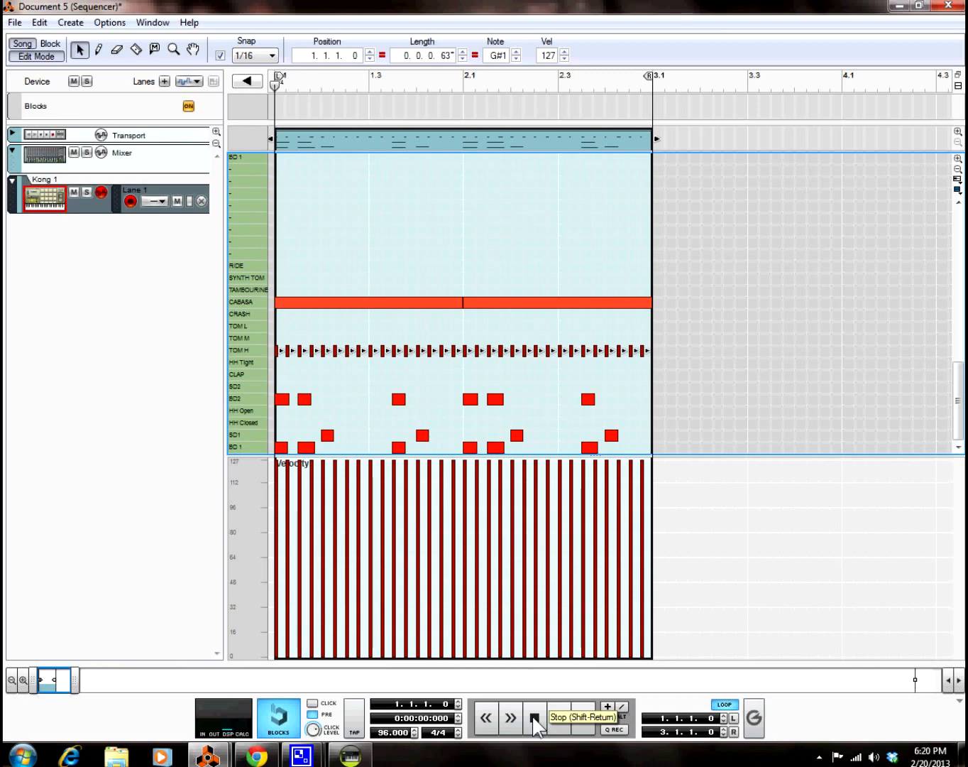
key(space)
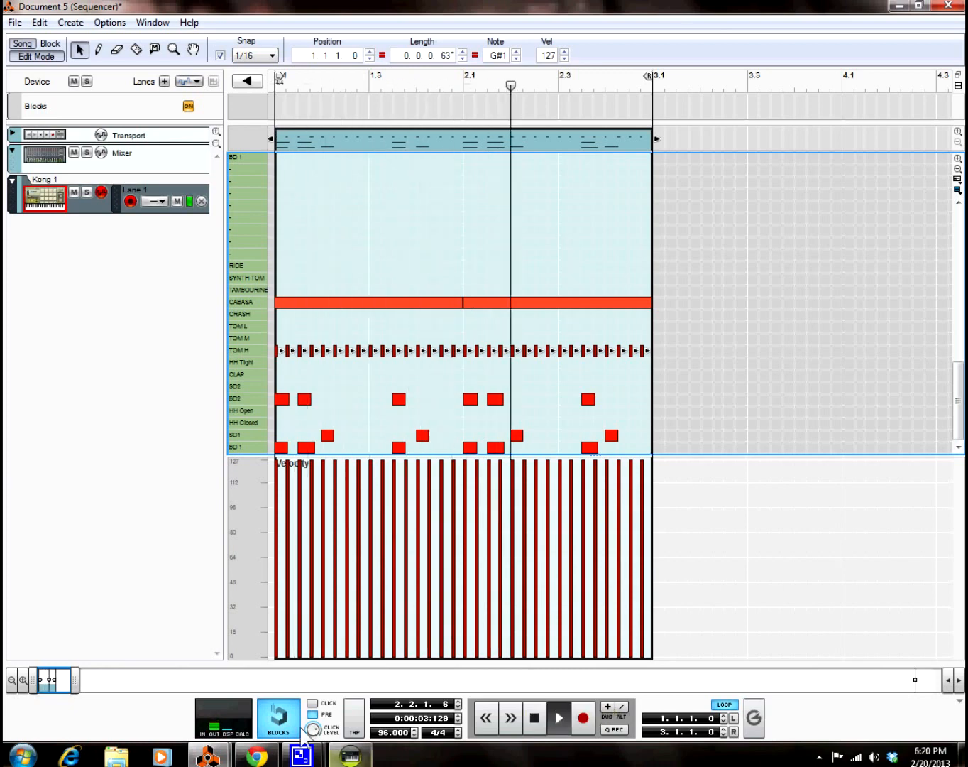
Step: Fold the Kong device in the rack and stop playback at the start
mouse_move(208, 755)
click(170, 692)
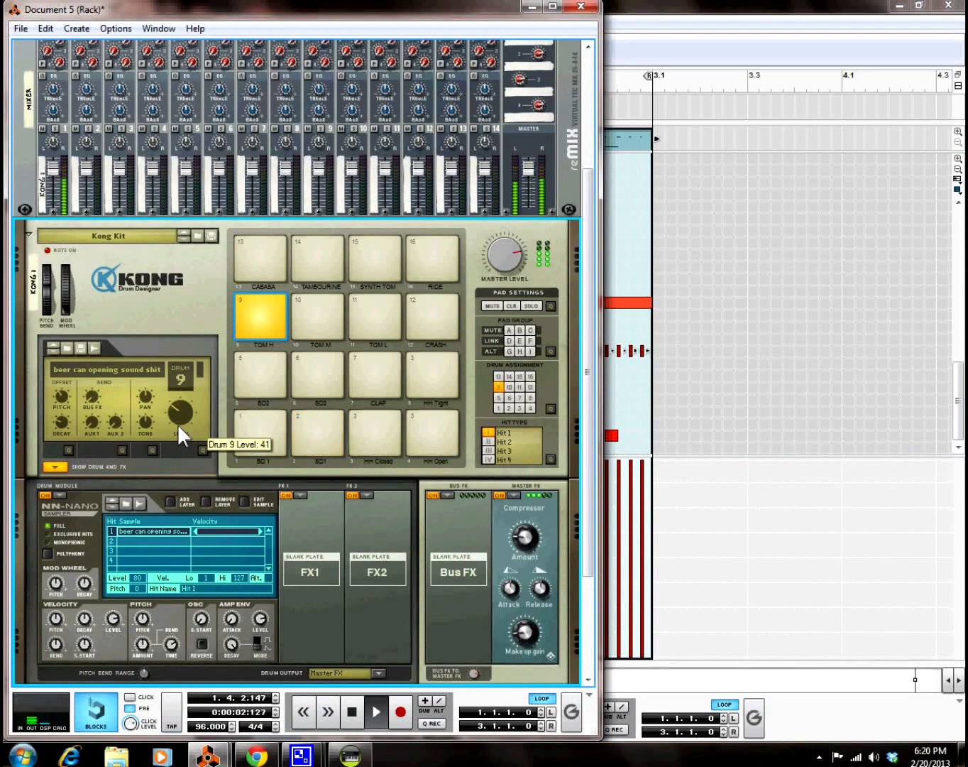
click(29, 234)
double_click(351, 720)
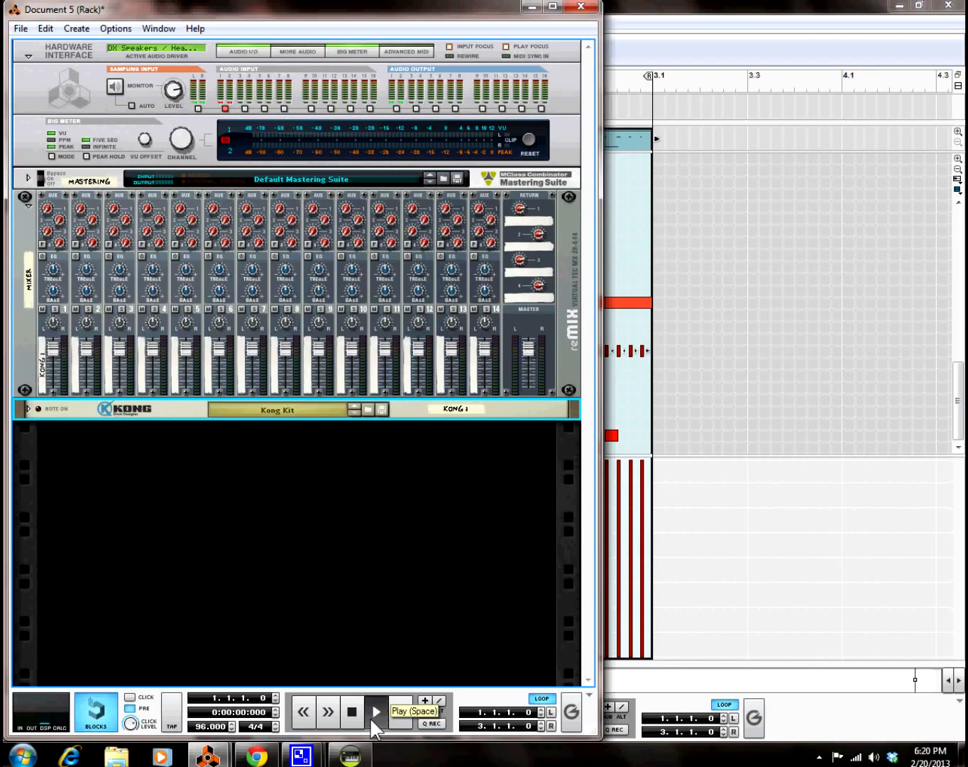
Step: Play the two-bar Kong loop, bring the sequencer window forward, and stop at the song start
click(372, 719)
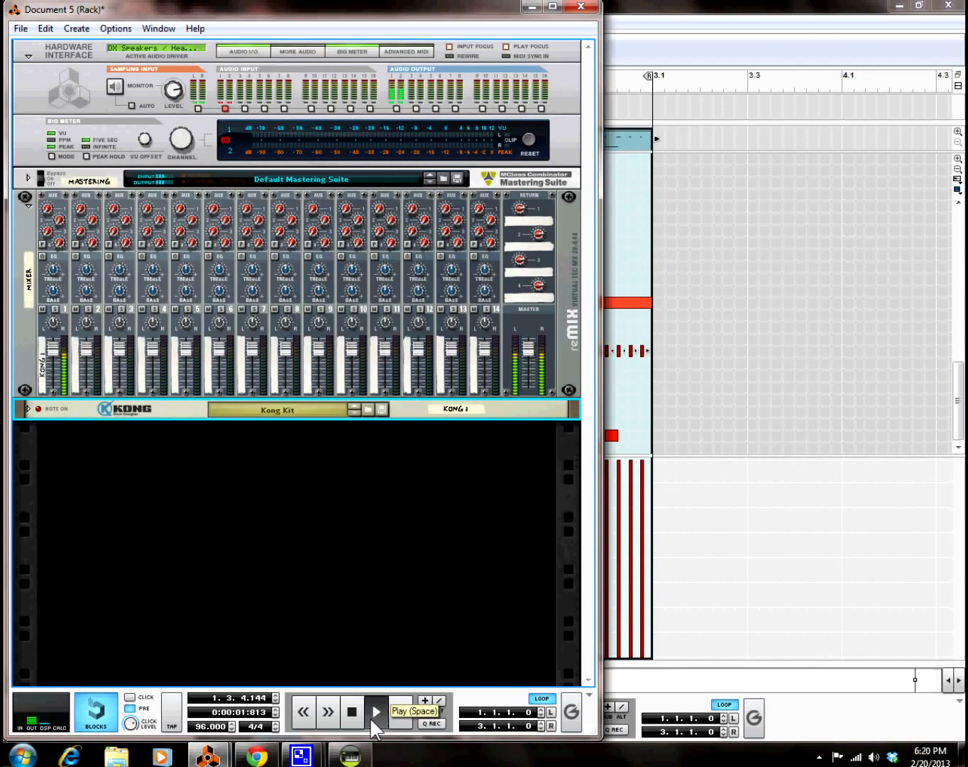
click(740, 9)
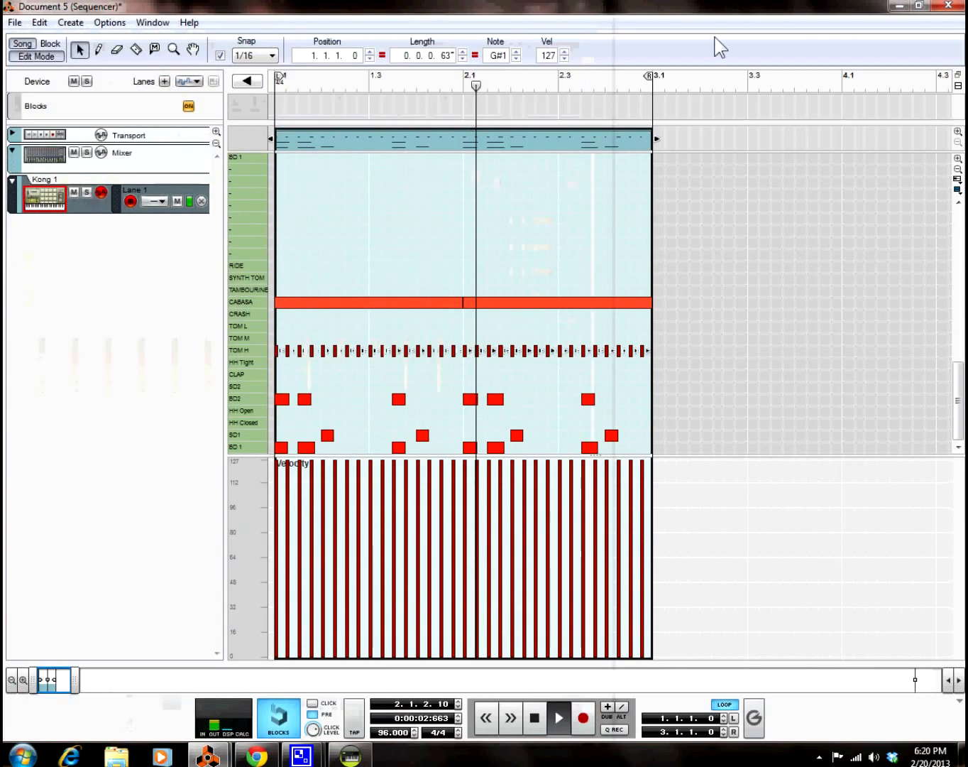
click(535, 718)
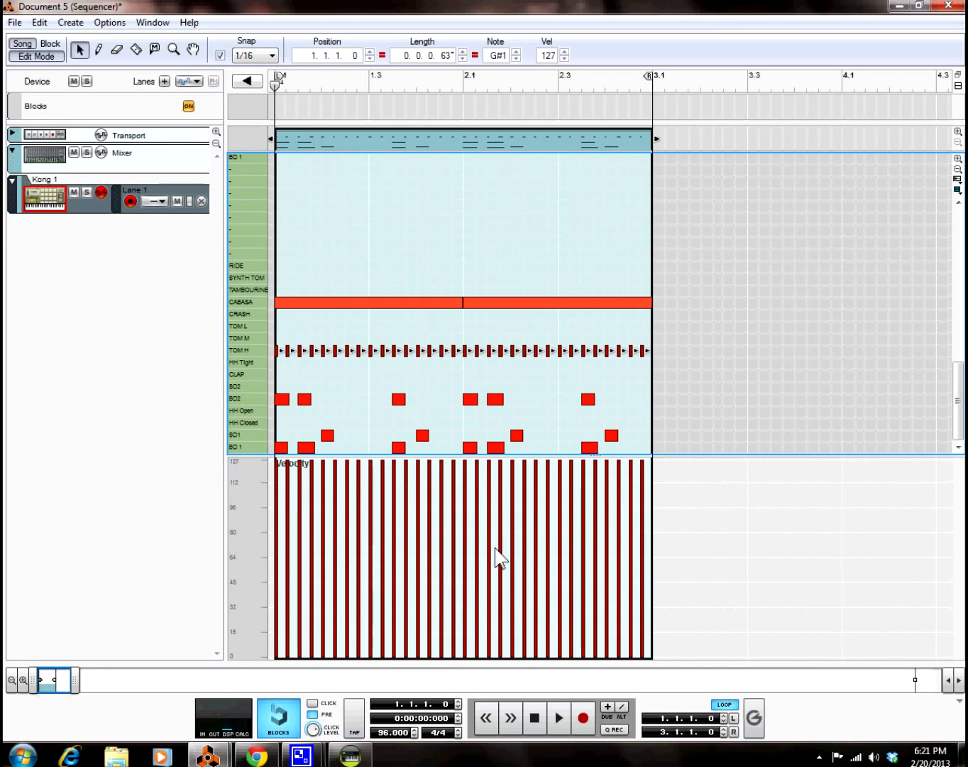
Step: Select the CABASA notes and audition the CABASA, TOM H, BD2 kick and SD1 snare sounds
drag(325, 268, 594, 316)
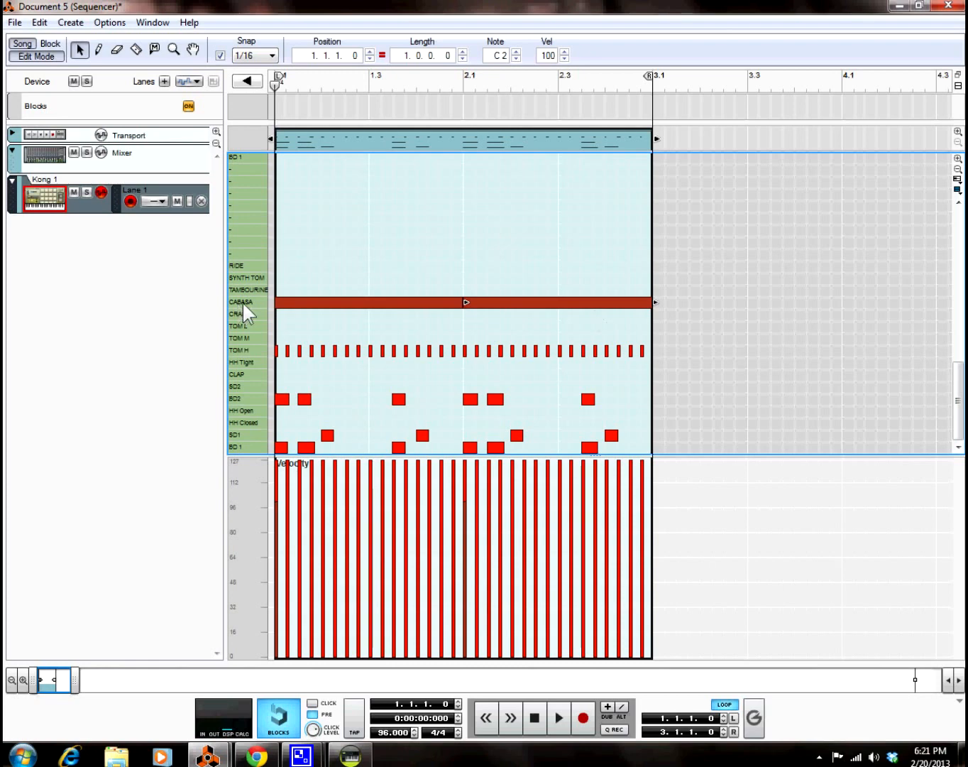
click(263, 302)
click(264, 355)
click(265, 352)
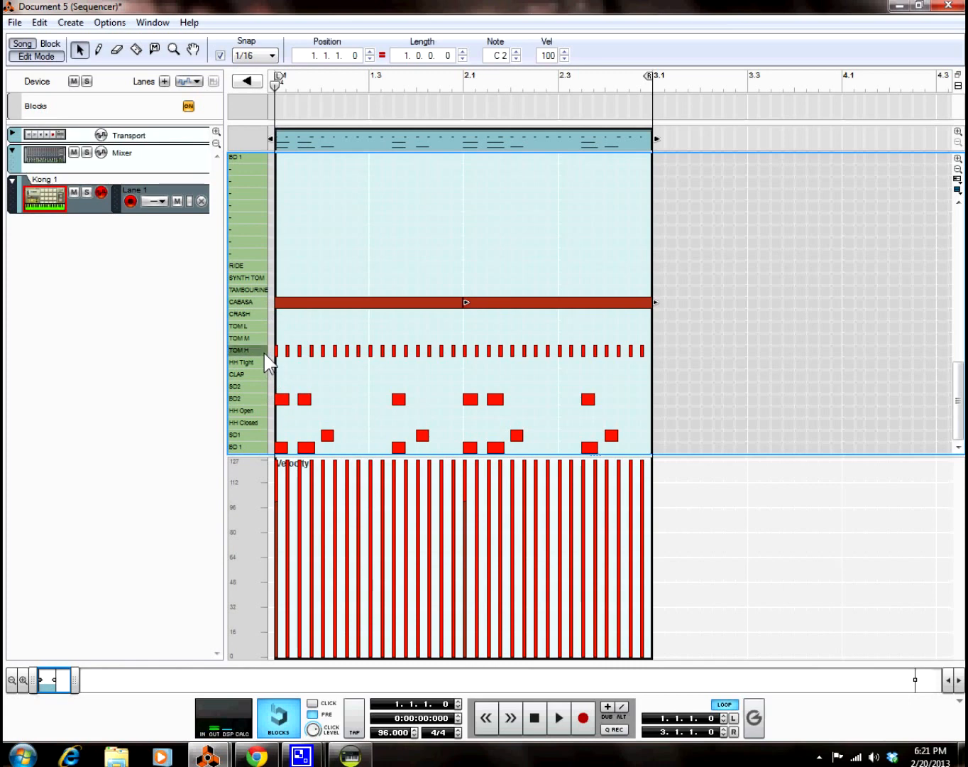
click(257, 399)
click(269, 440)
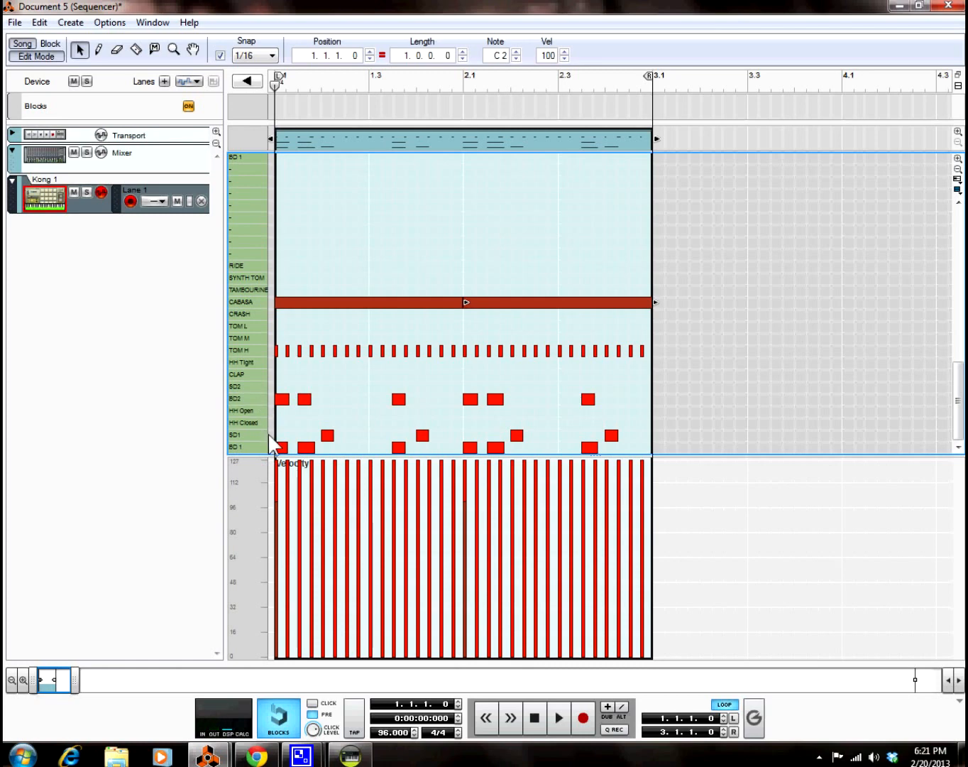
click(264, 435)
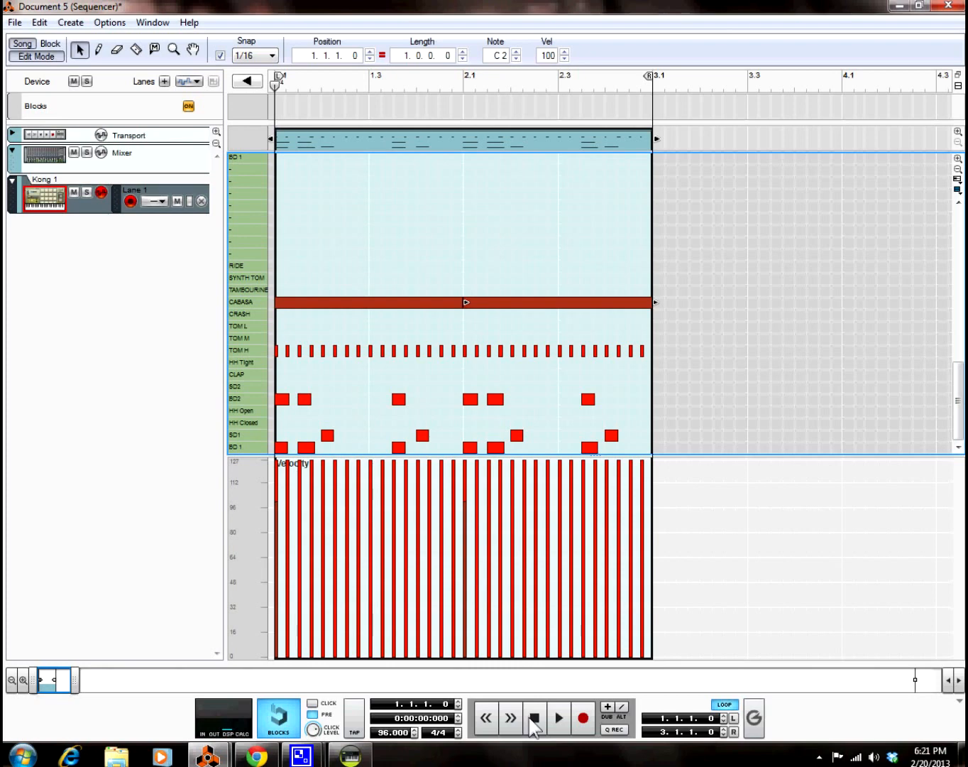
Step: Play the loop, stop and rewind to bar 1, and return to the rack window
click(560, 720)
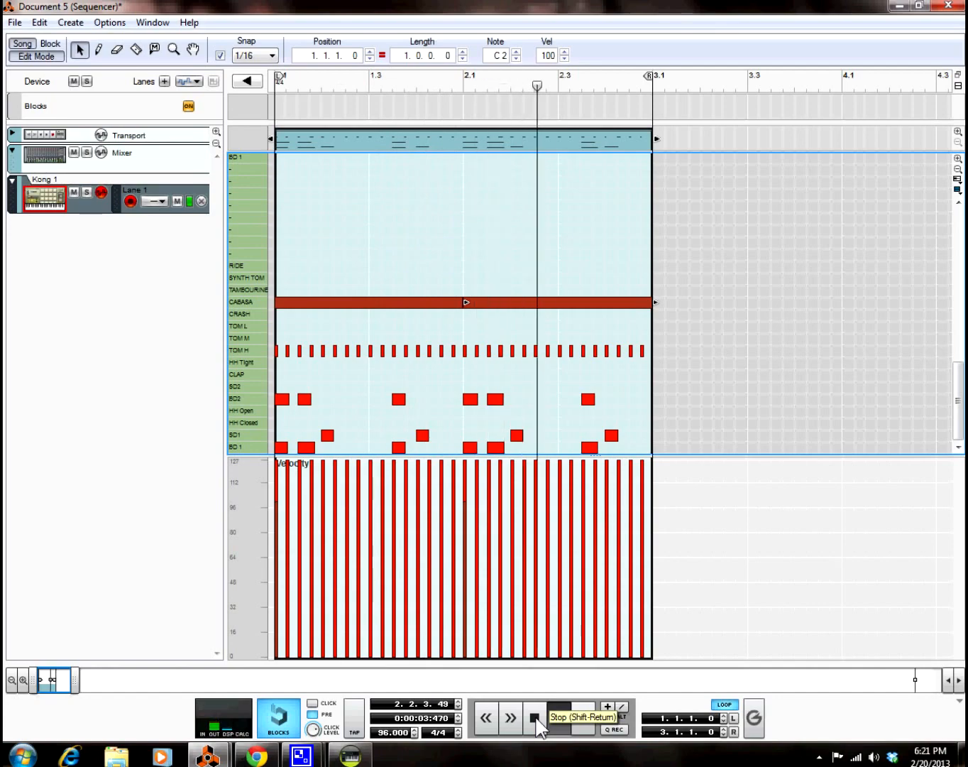
double_click(531, 712)
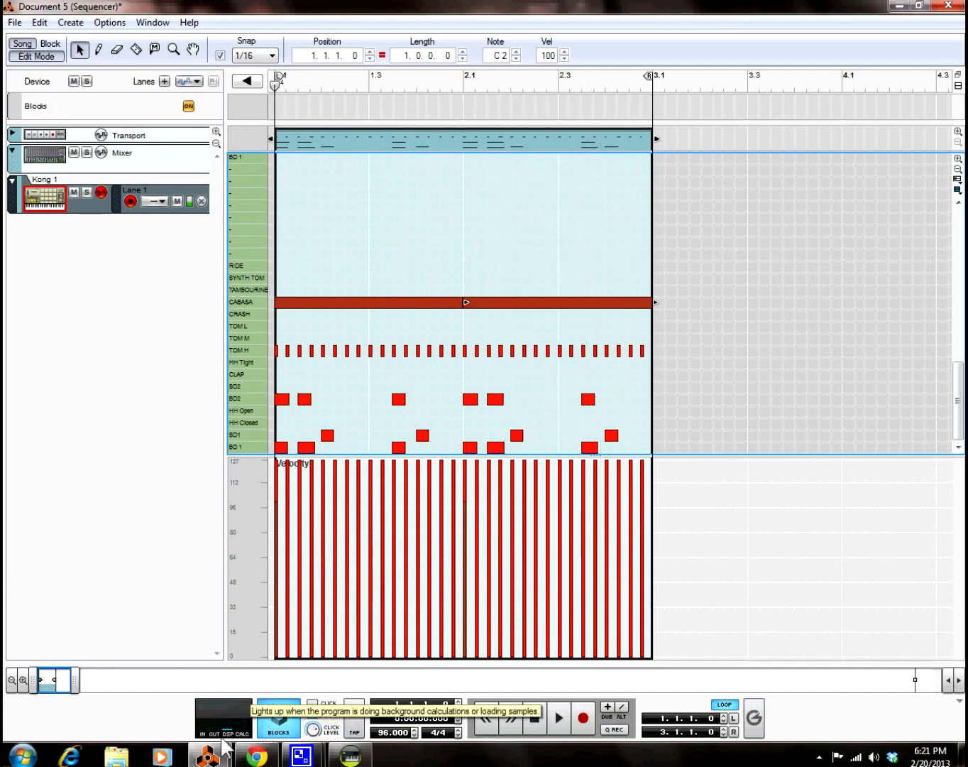
mouse_move(208, 757)
click(164, 684)
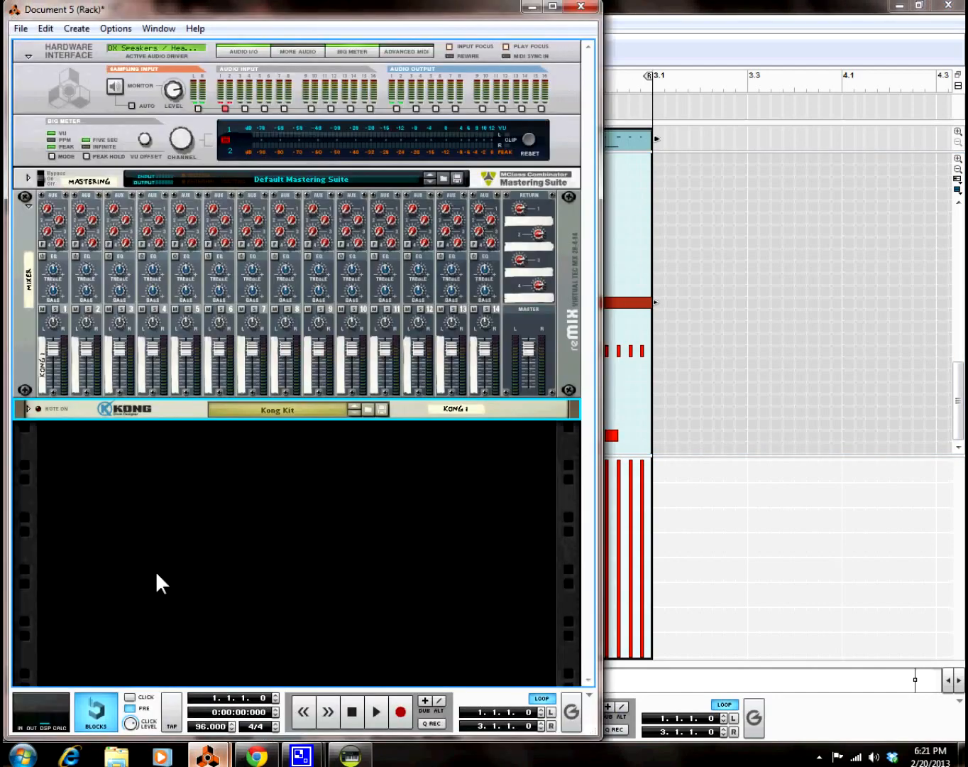
Step: Add an MClass Equalizer below Kong and boost Parametric 1 by 5.4 dB near 64.3 Hz
click(74, 26)
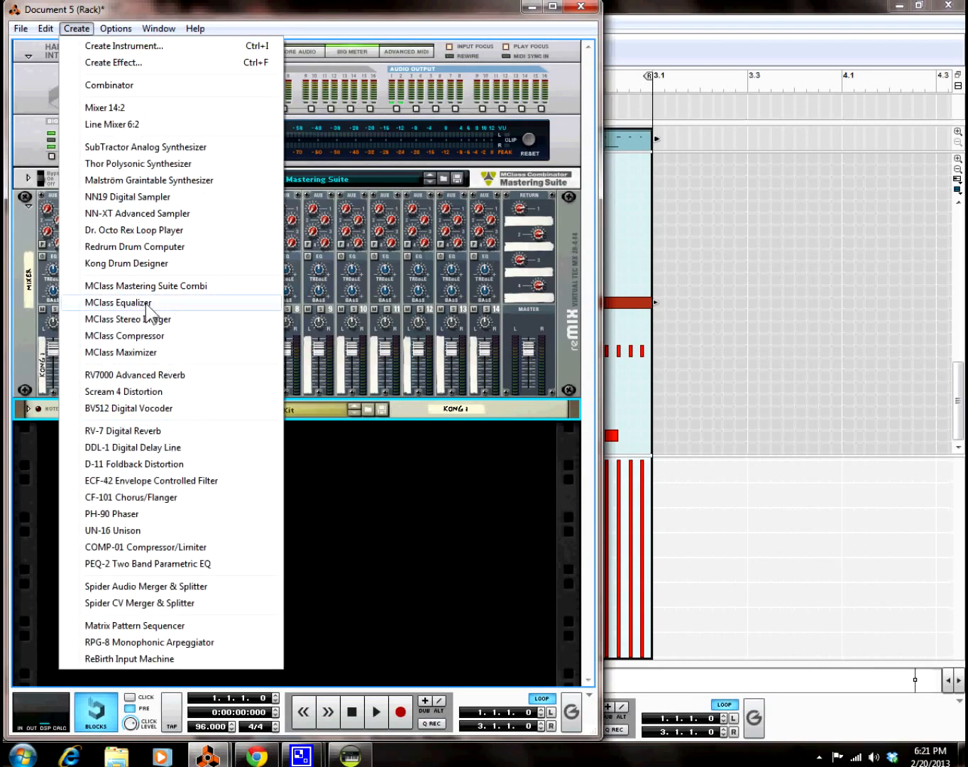
click(145, 303)
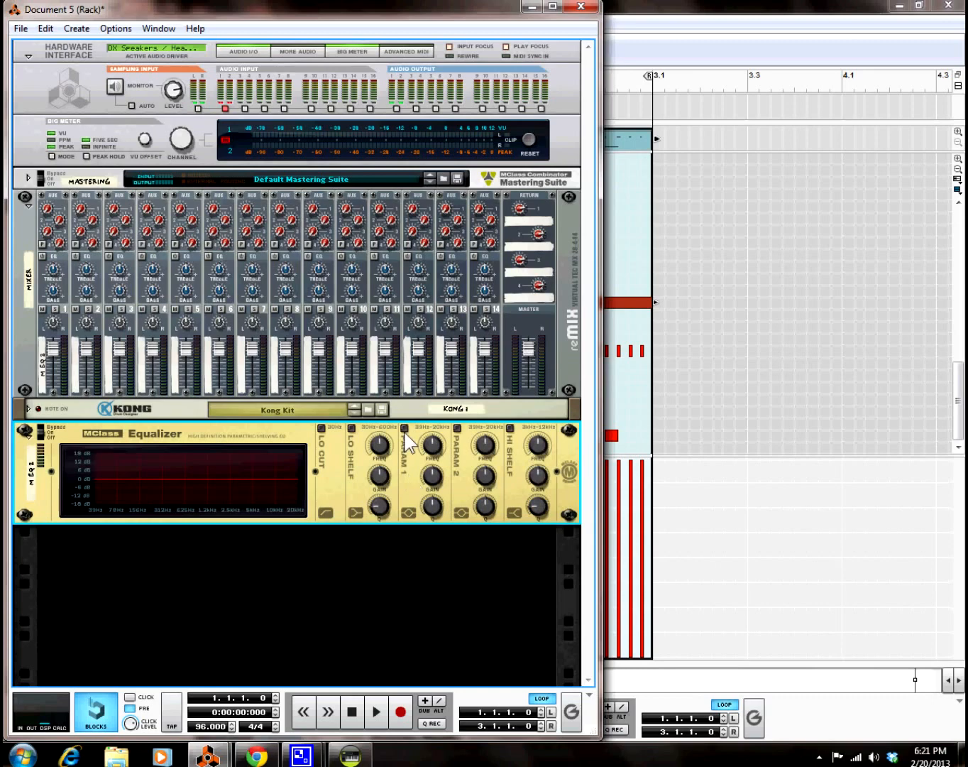
click(376, 710)
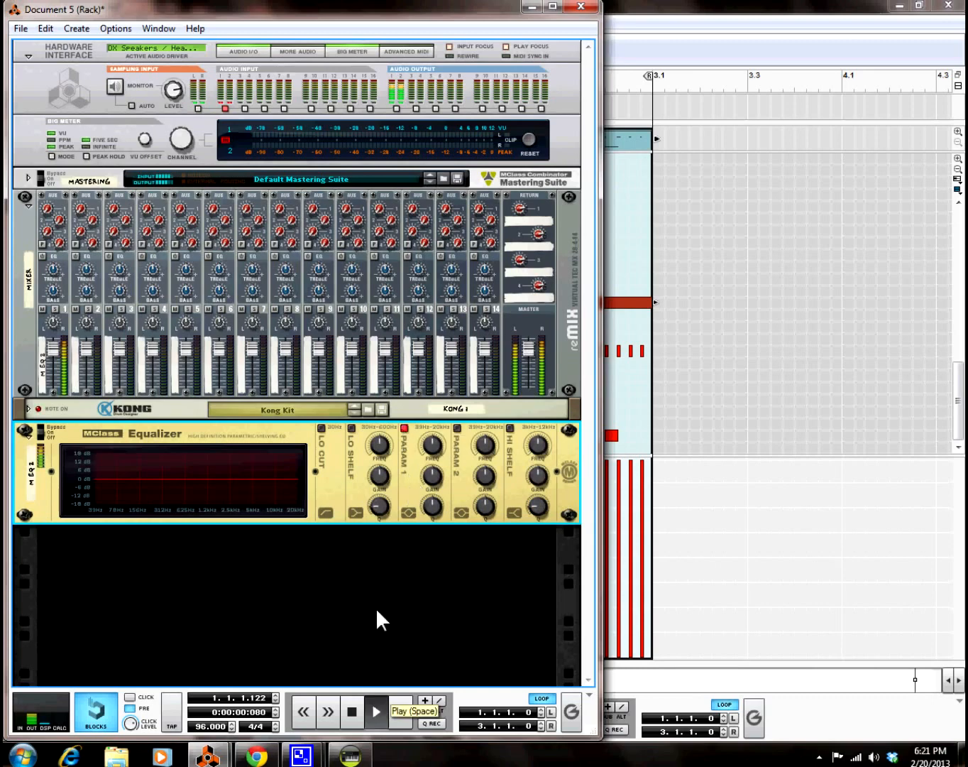
mouse_move(441, 479)
mouse_down()
mouse_move(431, 467)
mouse_move(432, 492)
mouse_move(432, 463)
mouse_move(428, 471)
mouse_up()
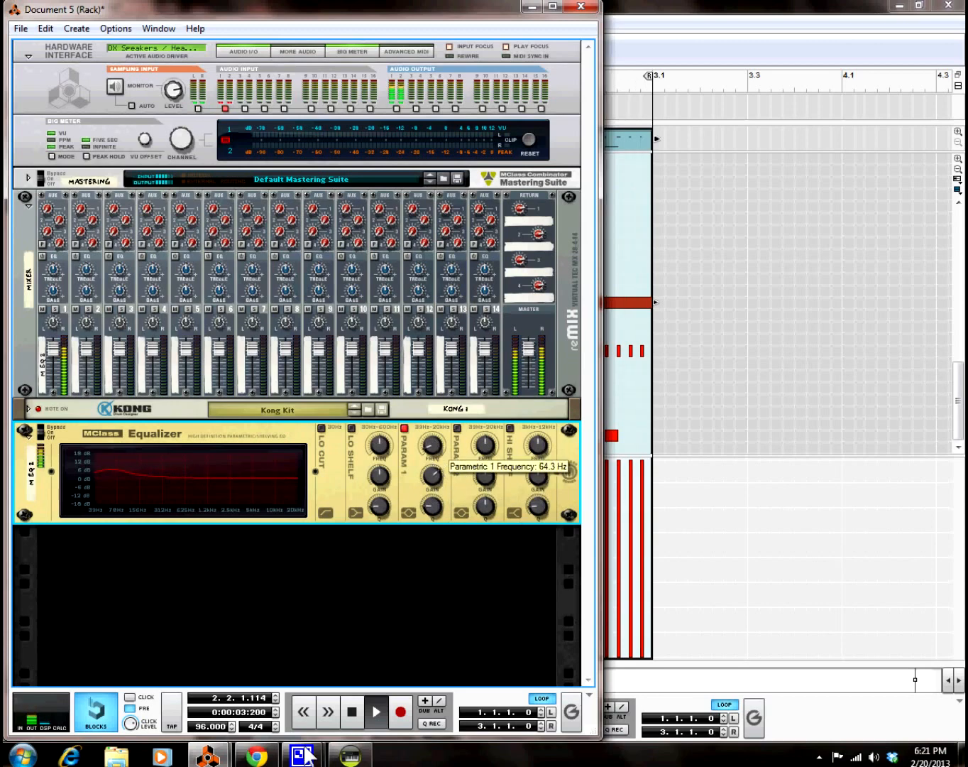
Step: Check the recording still running in ACID Pro, then return to Reason's rack with the Equalizer
click(350, 755)
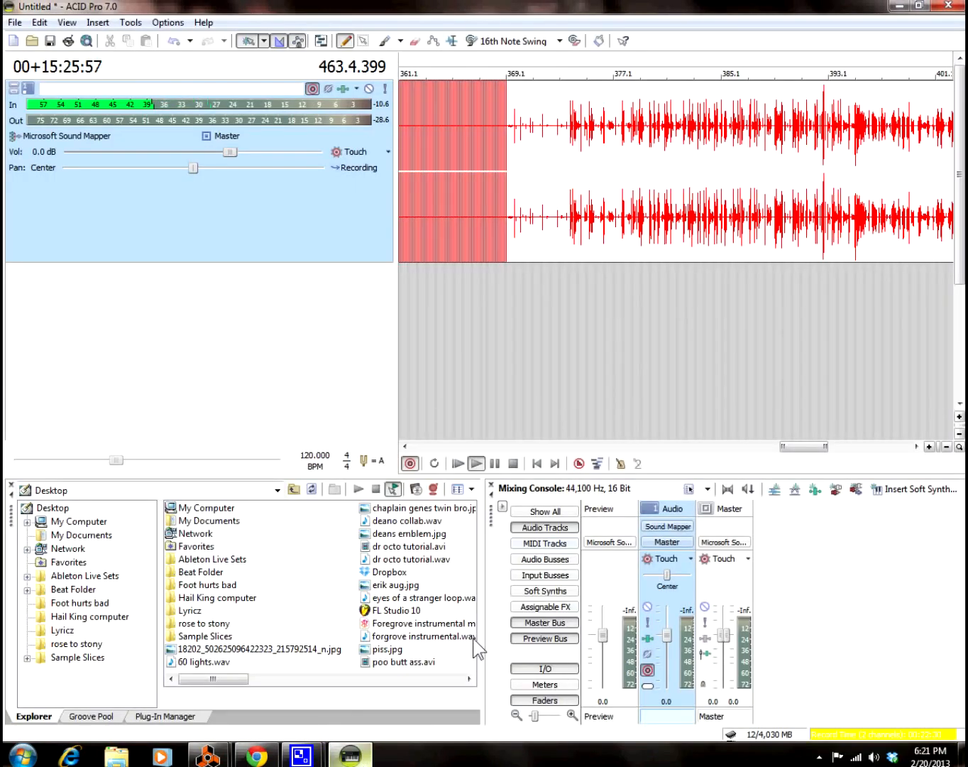
drag(789, 446, 870, 448)
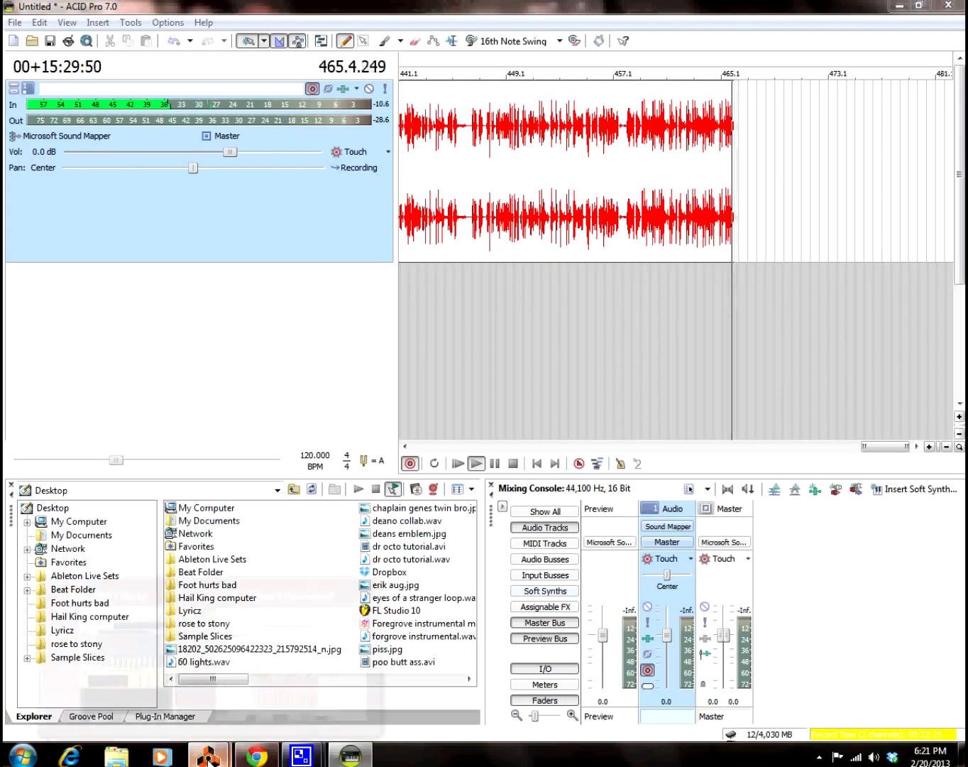
mouse_move(208, 756)
click(293, 662)
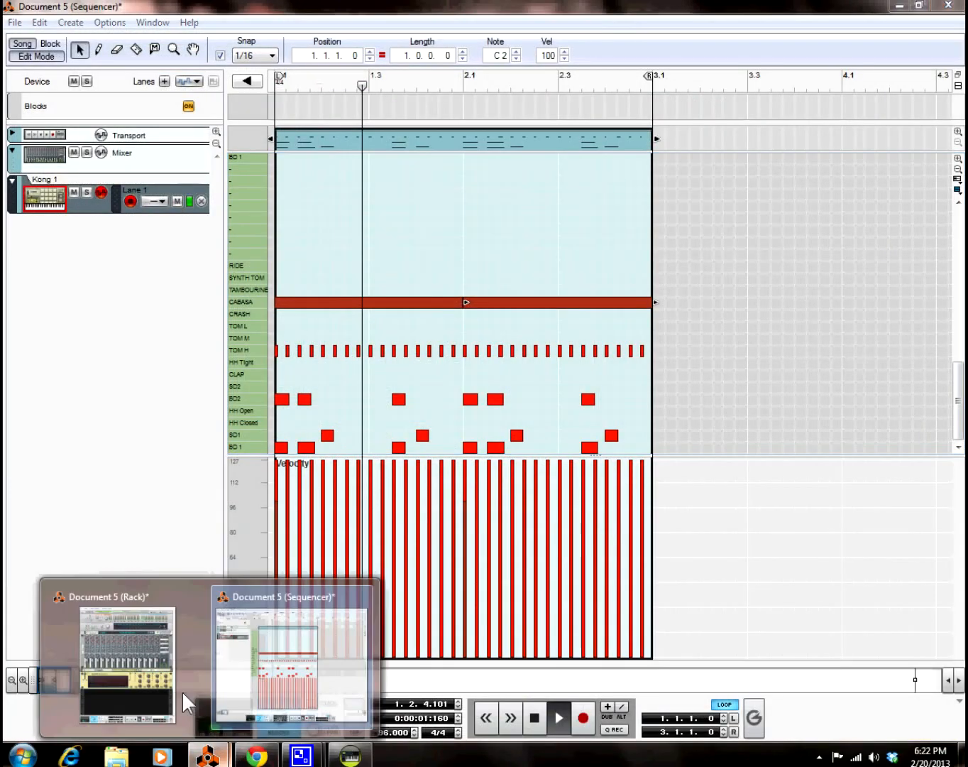
click(178, 682)
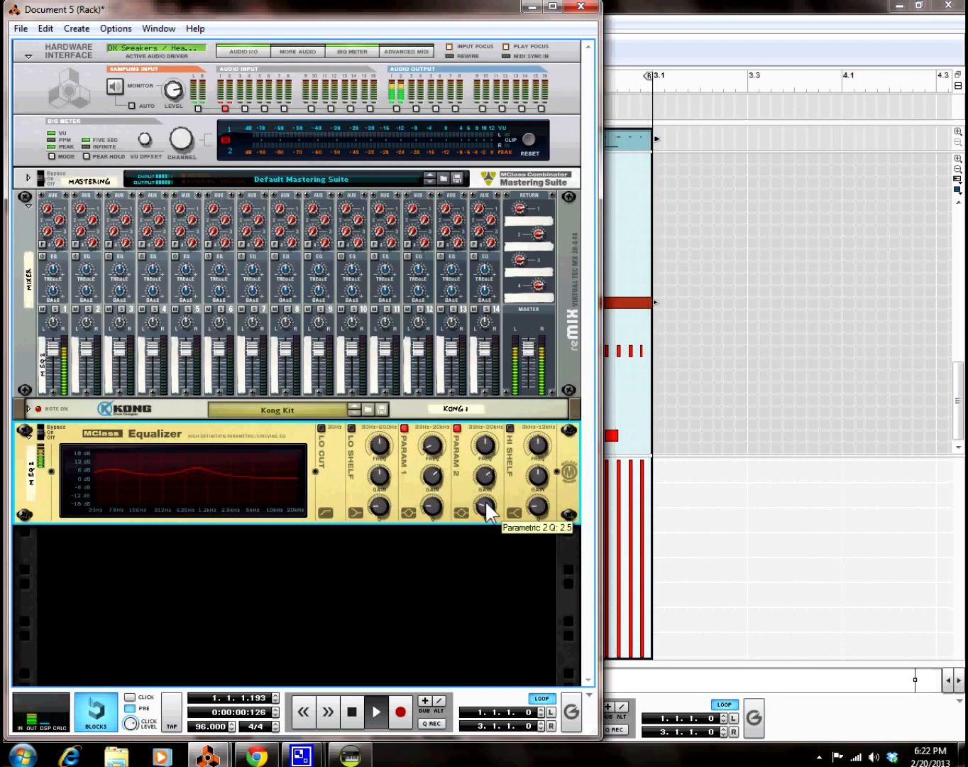
Step: Raise Parametric 2 to about 5.363 kHz, fold the MClass Equalizer, and open the Create menu
drag(489, 453, 499, 415)
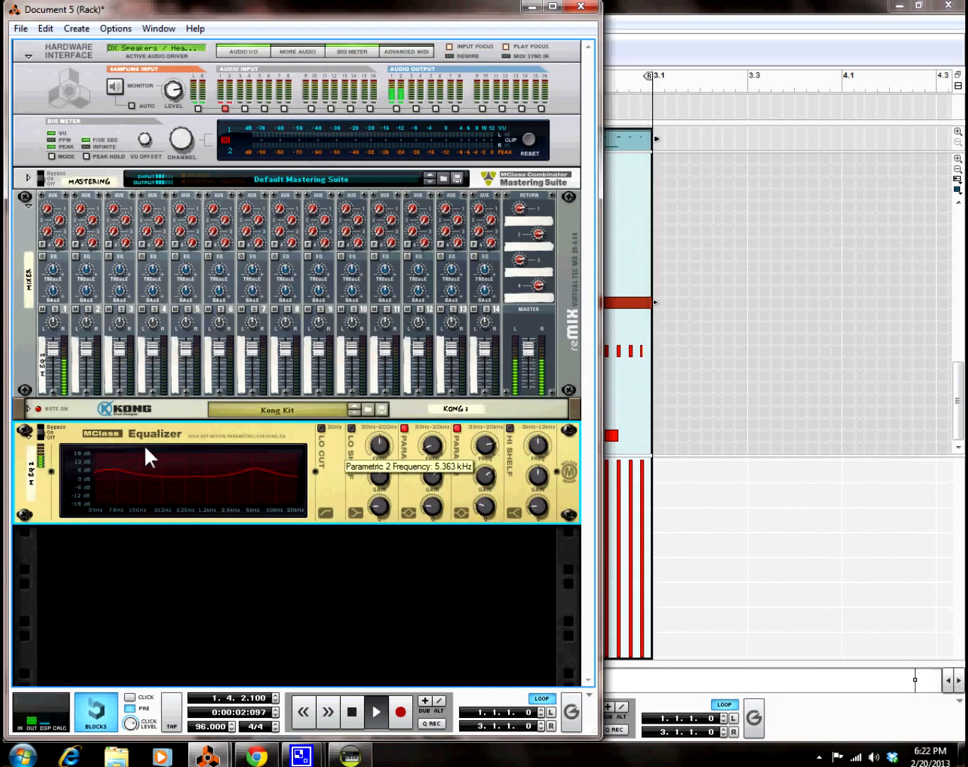
click(26, 431)
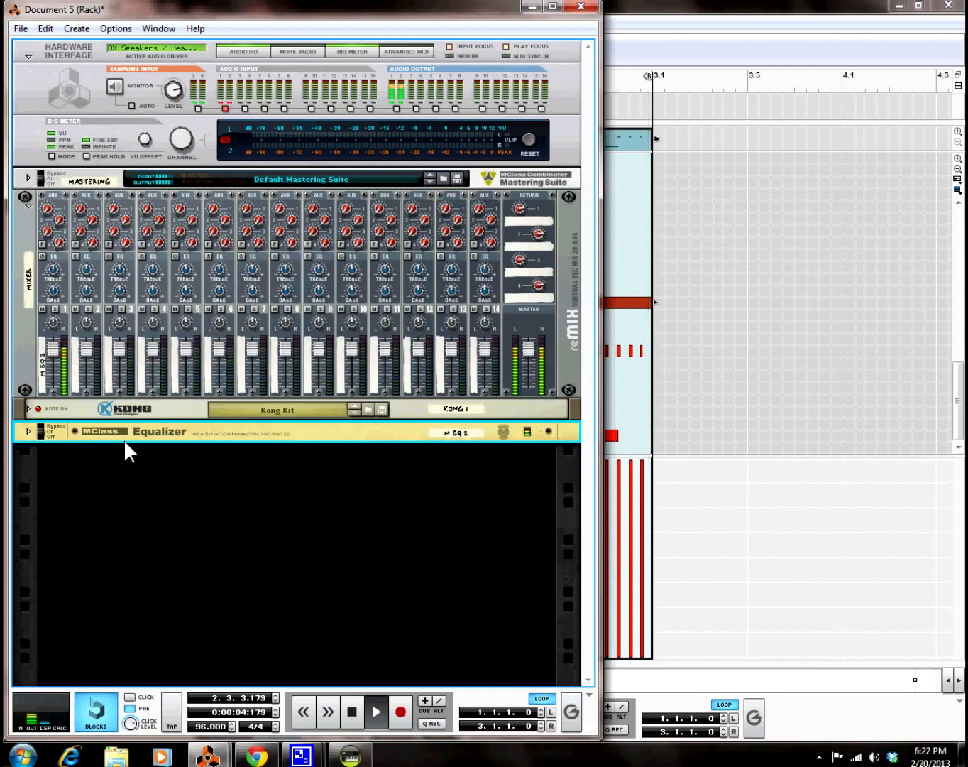
click(76, 29)
mouse_move(114, 28)
mouse_move(83, 29)
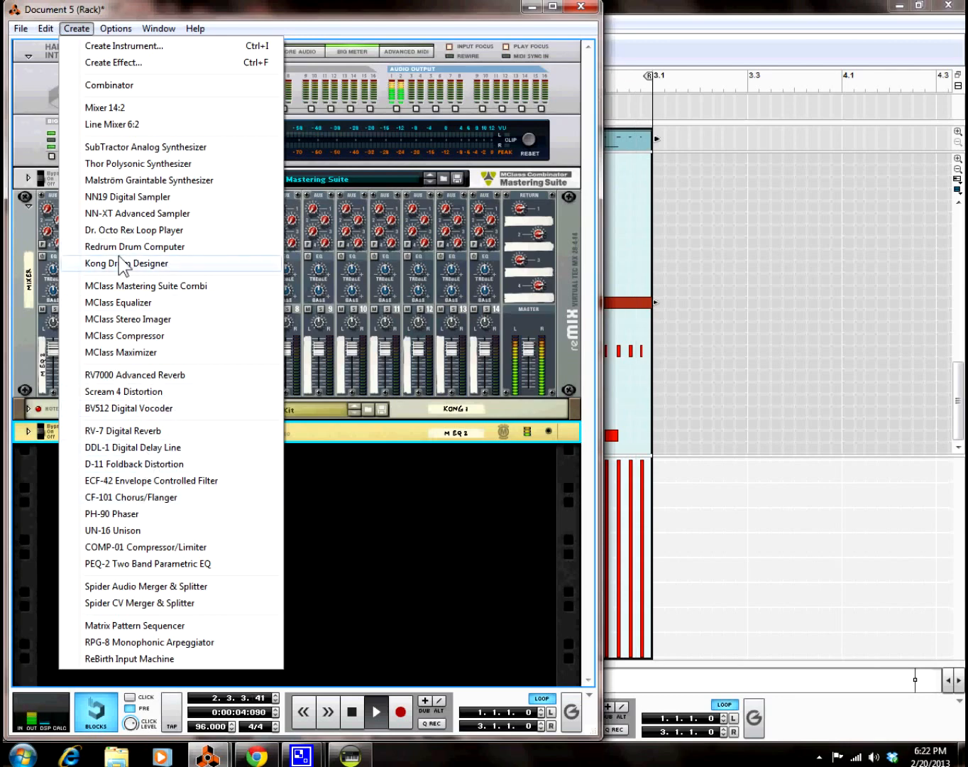
Step: Add a Scream 4 distortion, fold it and cut it from the rack, then unfold Kong to show its pads
click(127, 390)
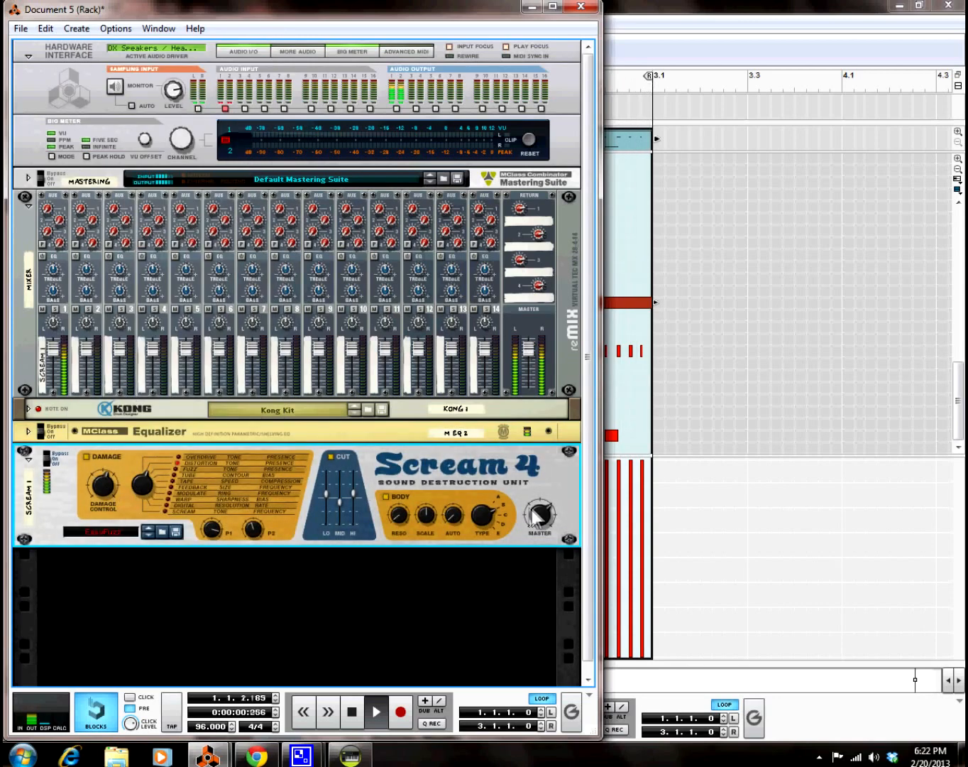
mouse_move(537, 515)
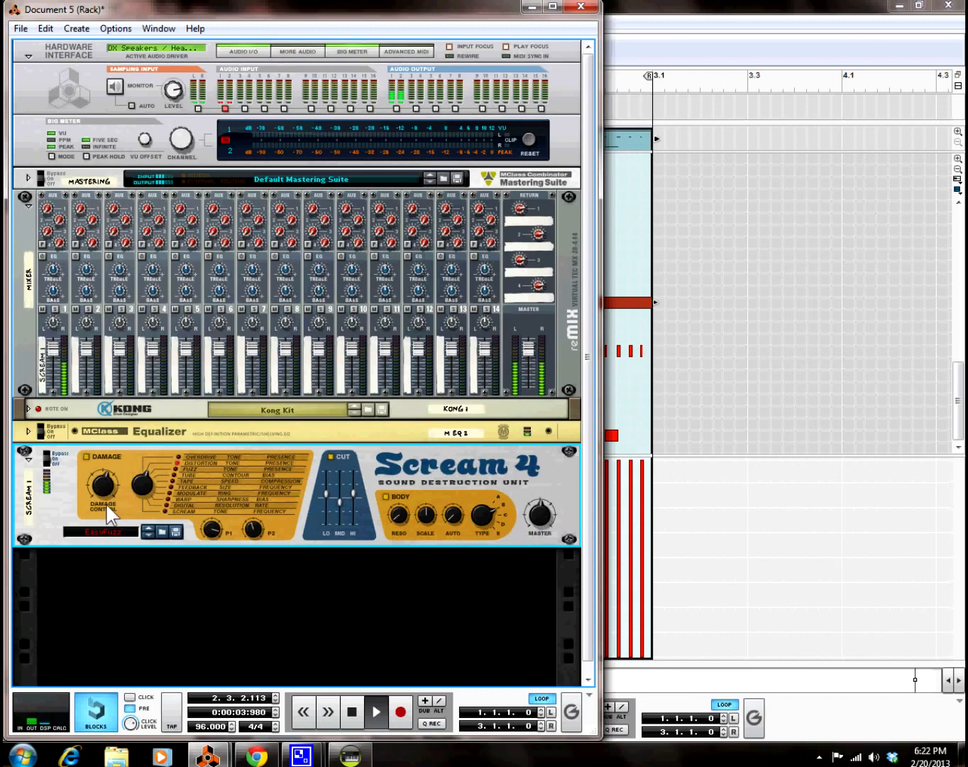
click(29, 460)
right_click(152, 458)
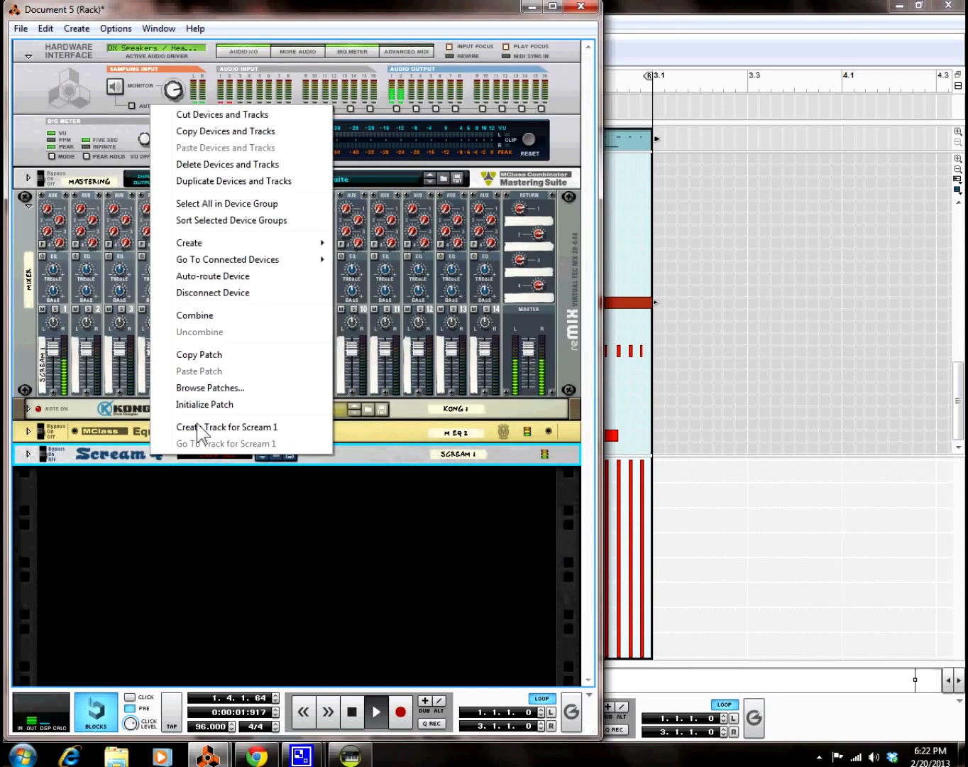
click(205, 114)
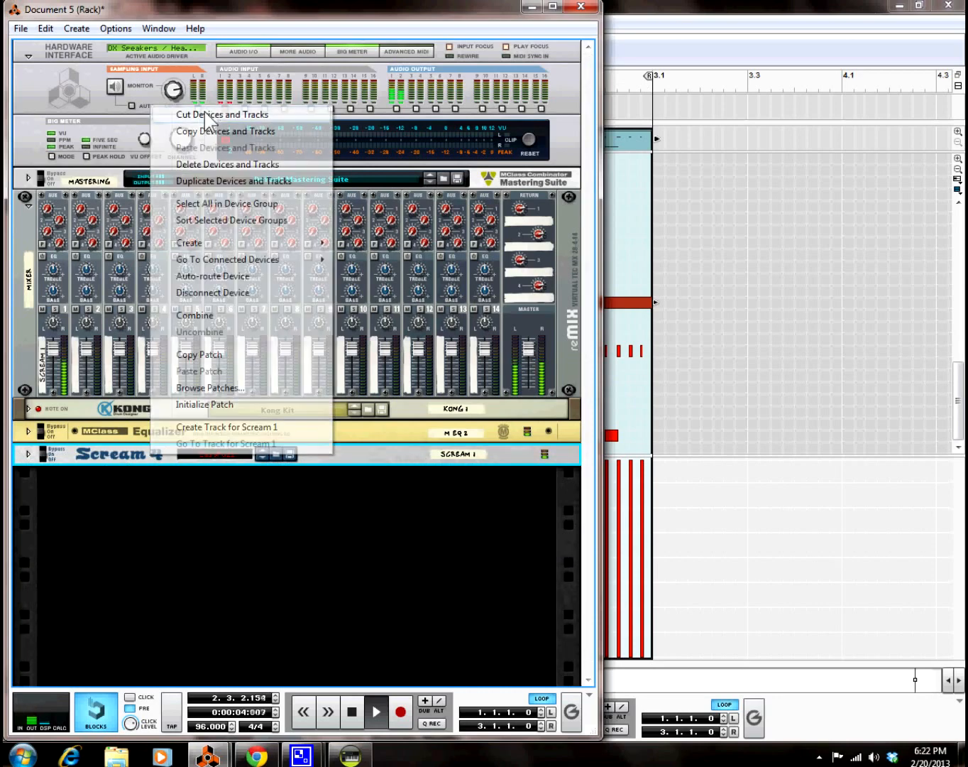
click(29, 410)
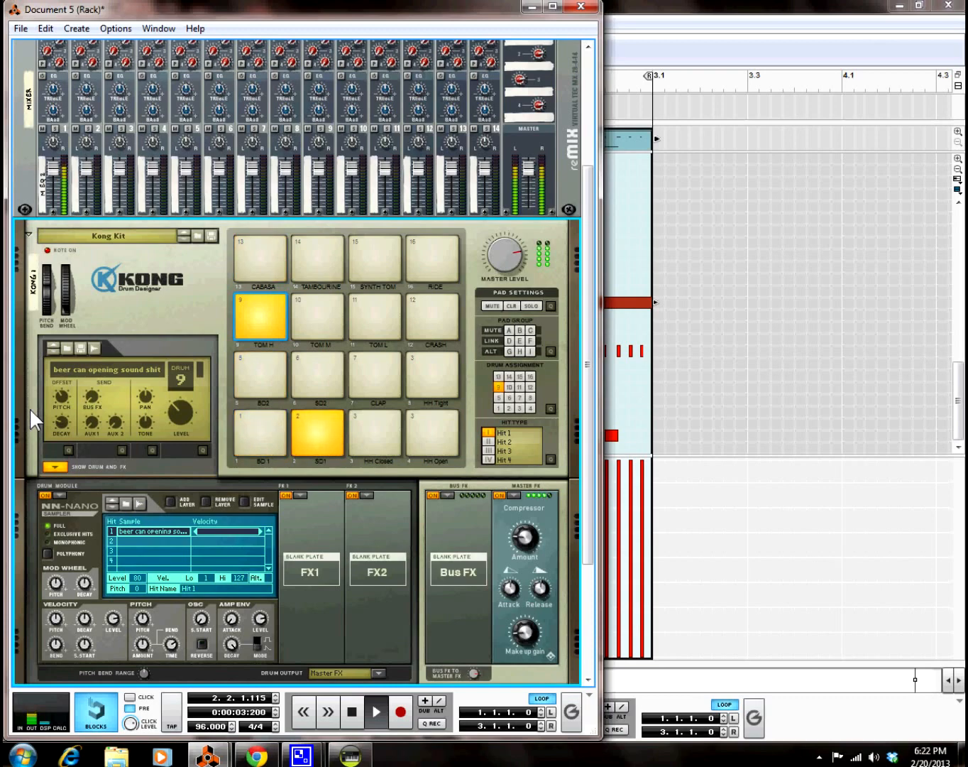
Step: Collapse Kong's Drum and FX section, stop playback, and bring Chrome to the front
click(58, 465)
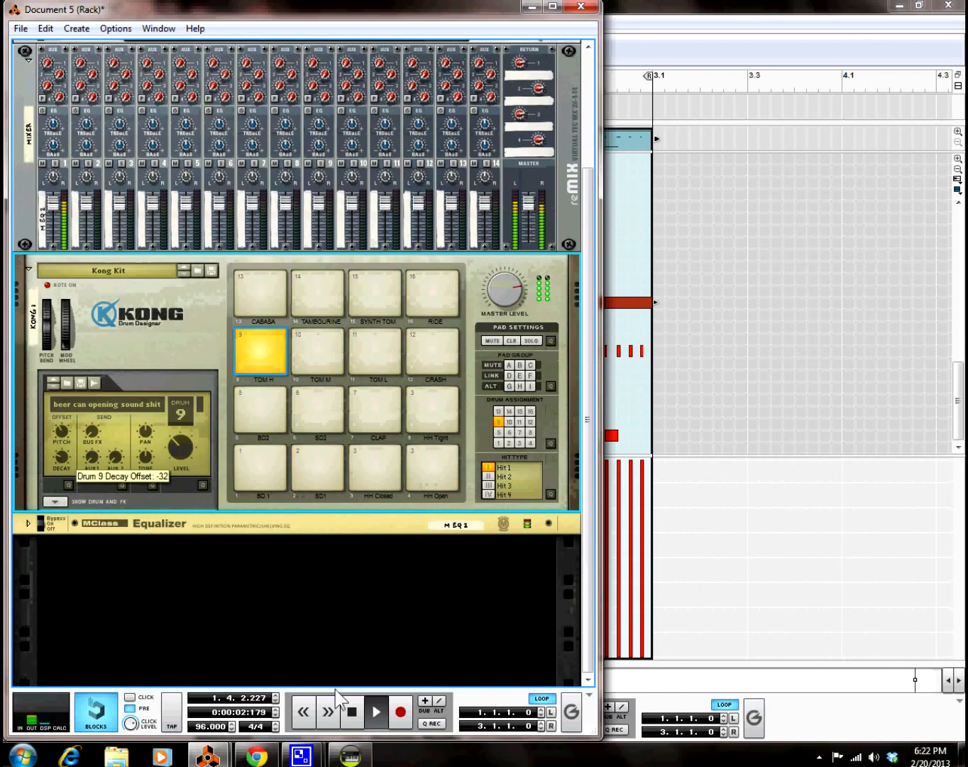
click(352, 710)
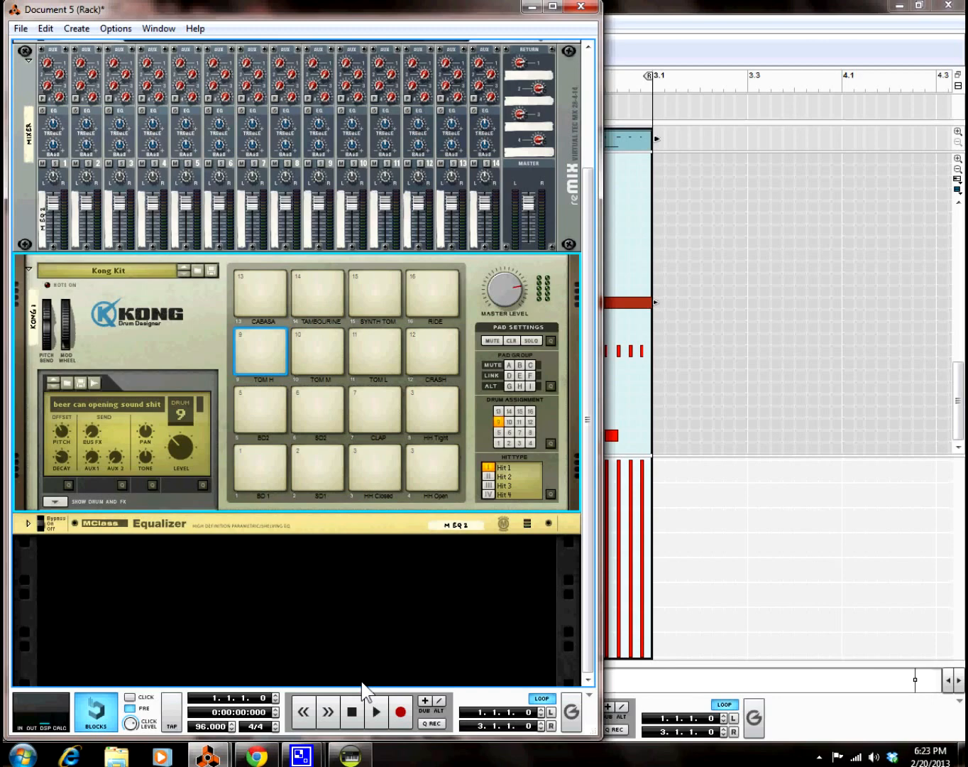
click(270, 755)
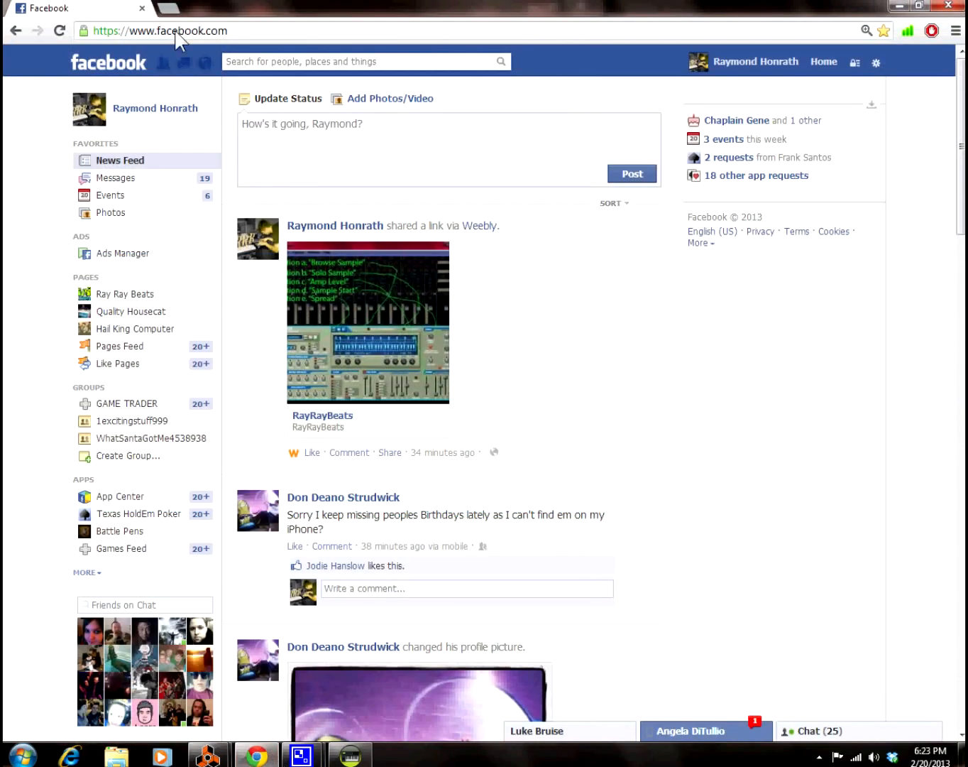
Step: In a new Chrome tab, go to rayraybeats.weebly.com
click(168, 8)
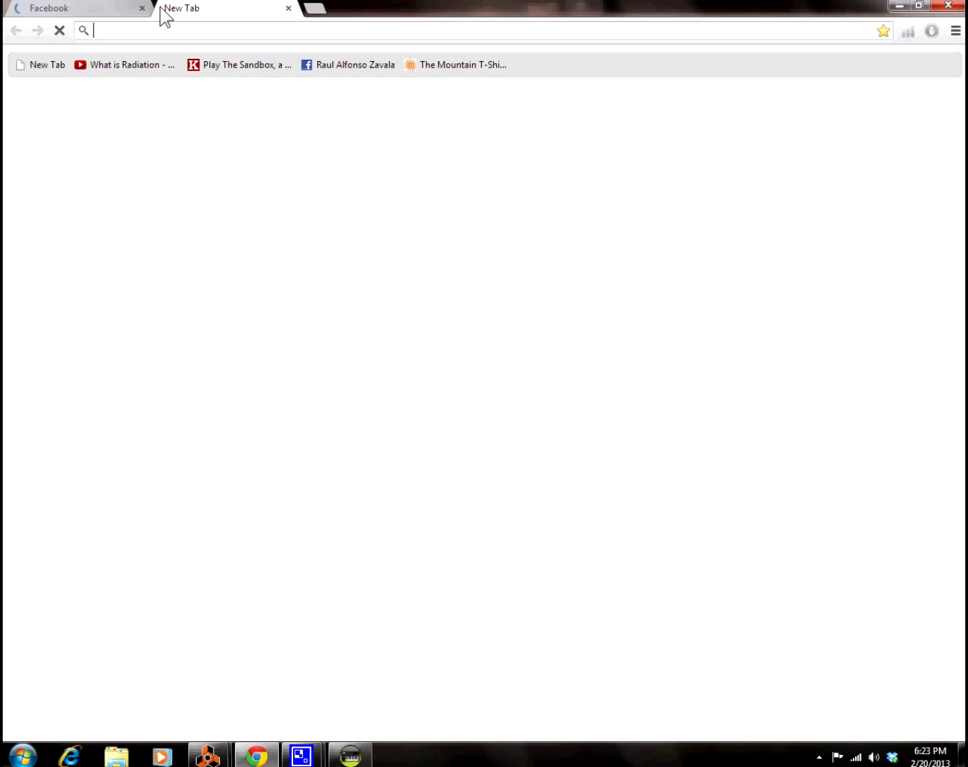
text(rayraybeats)
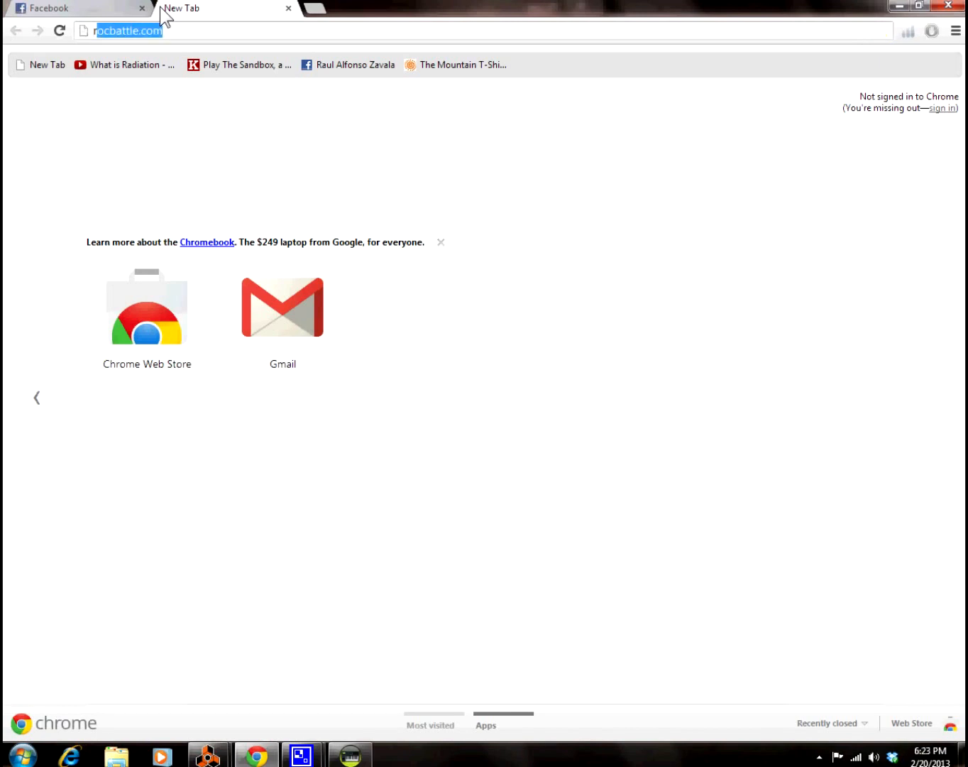
text(.weebly.c)
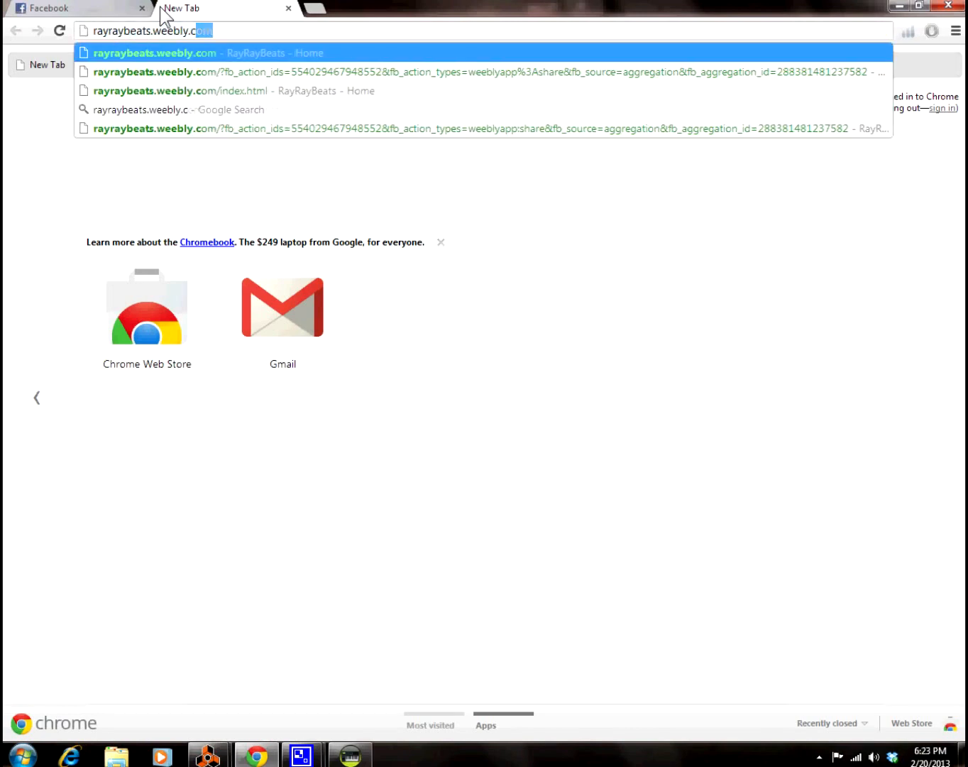
key(Return)
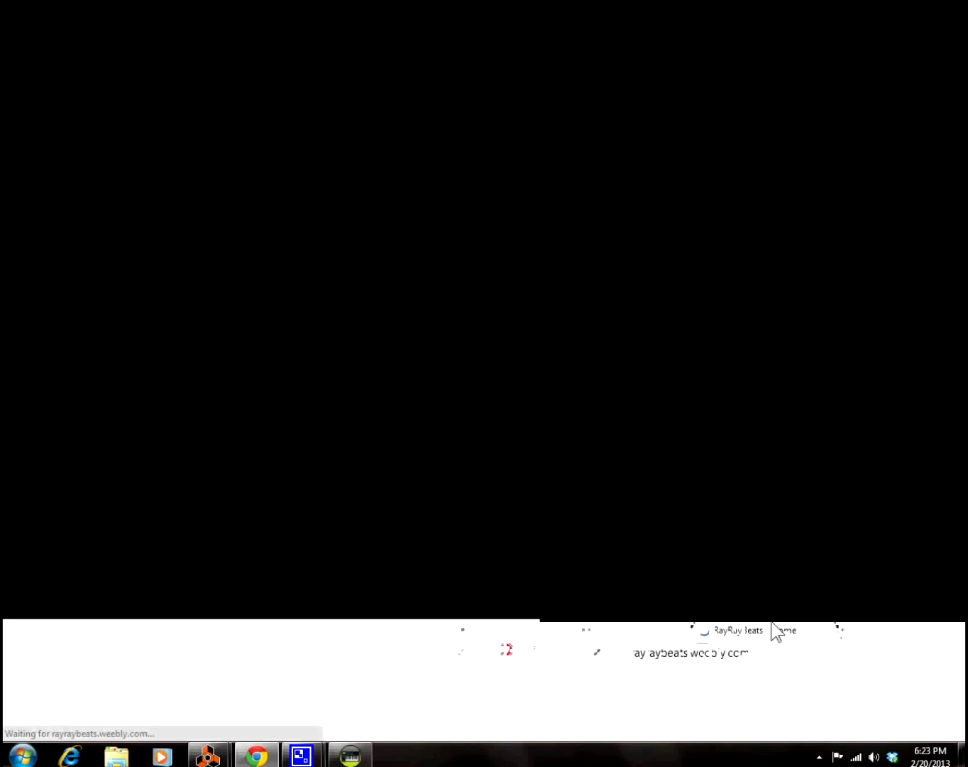
Step: Scroll down the RayRayBeats home page to the NN19 Digital Sampler tutorial and back to the top banner
scroll(379, 122, down, 3)
scroll(380, 112, down, 8)
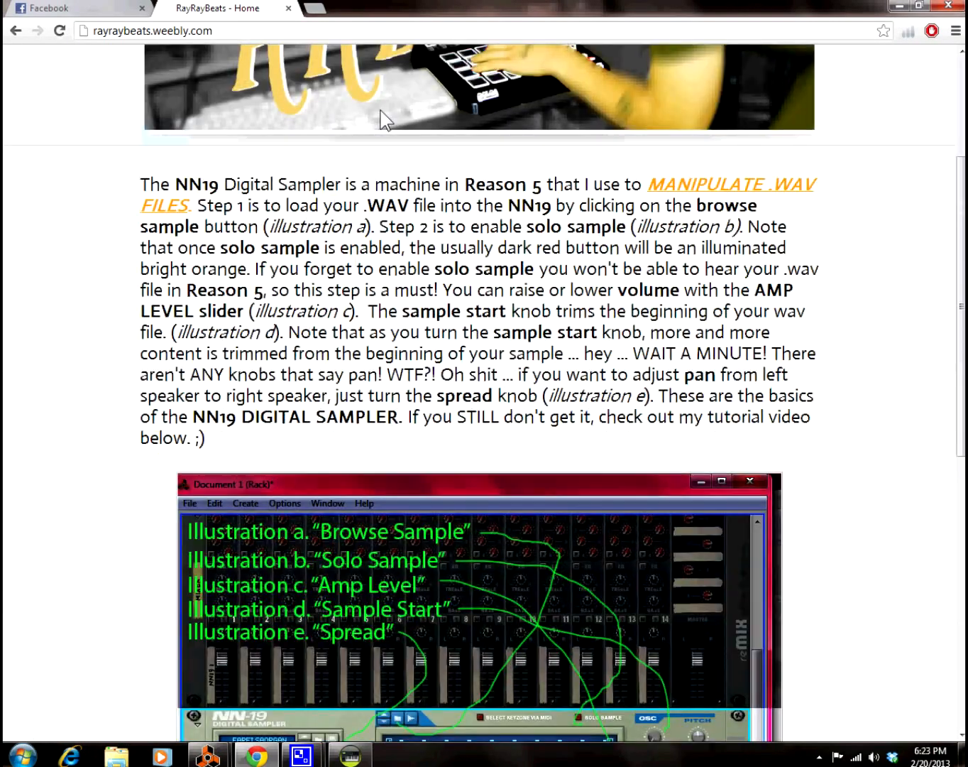
scroll(378, 112, up, 10)
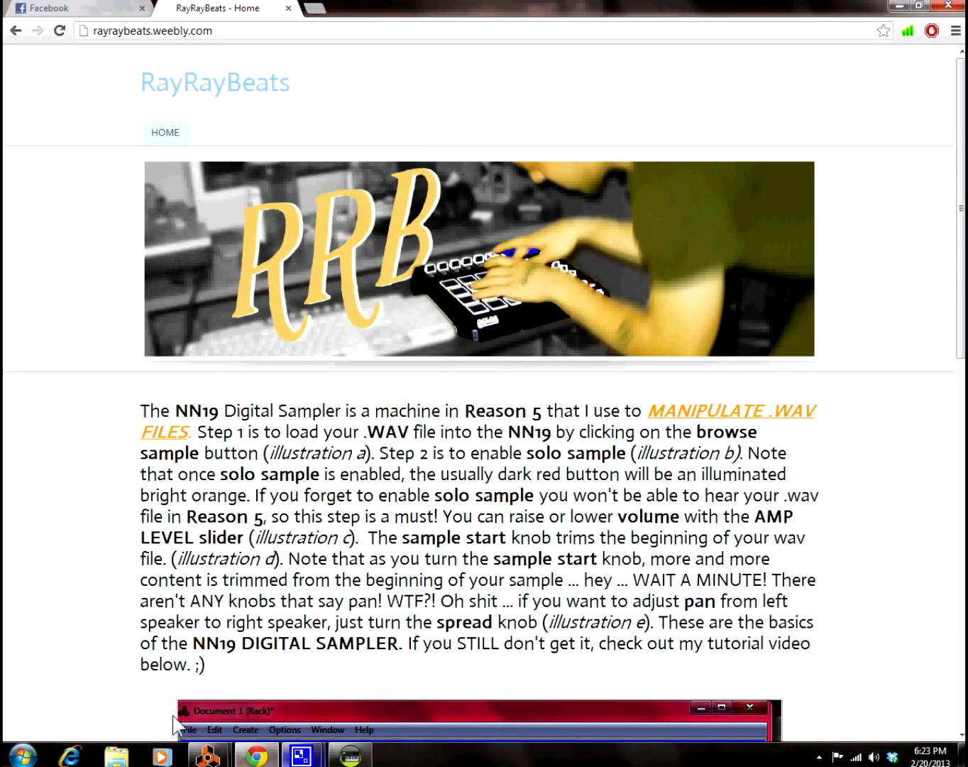
mouse_move(254, 757)
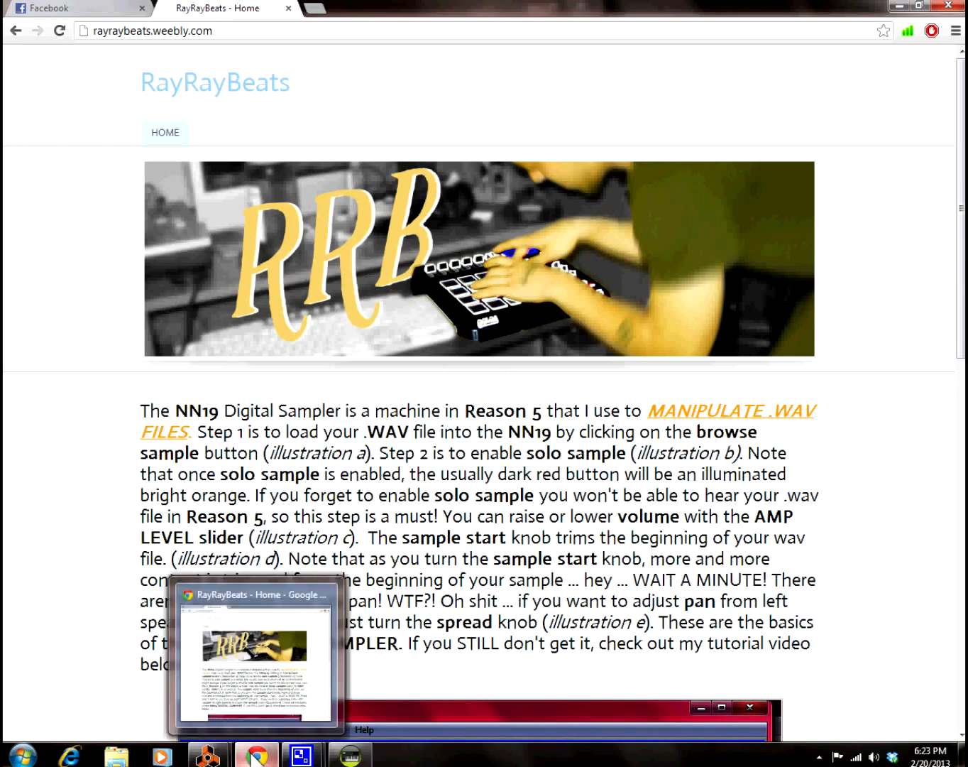